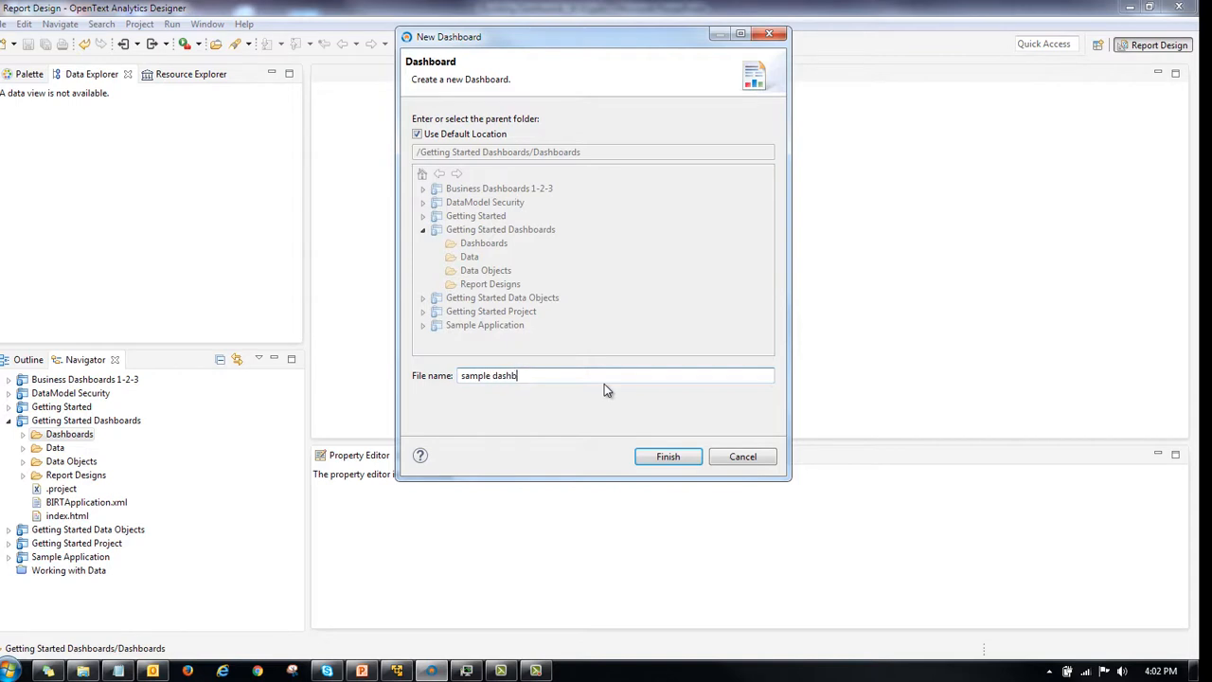
Step: Create the dashboard file "sample dashboard" in the Dashboards folder and add Call Center.data from Data Objects to its selected data
{"action": "left_click", "coordinate": [668, 458]}
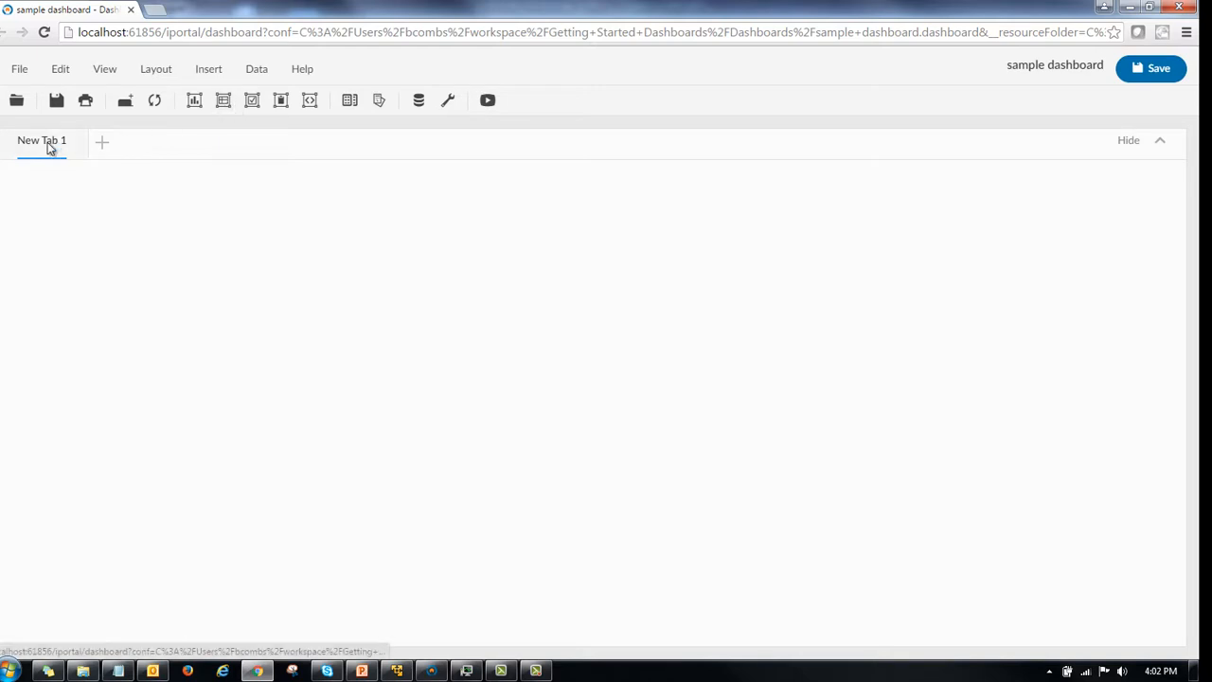
{"action": "left_click", "coordinate": [259, 74]}
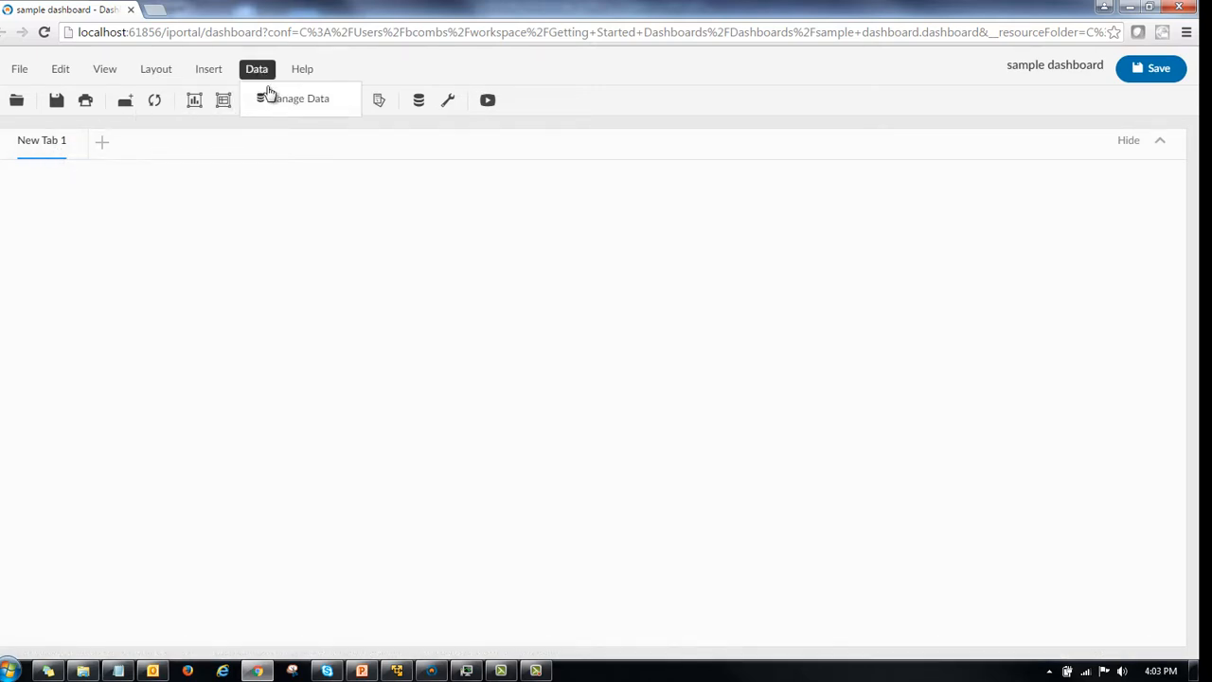
{"action": "left_click", "coordinate": [279, 102]}
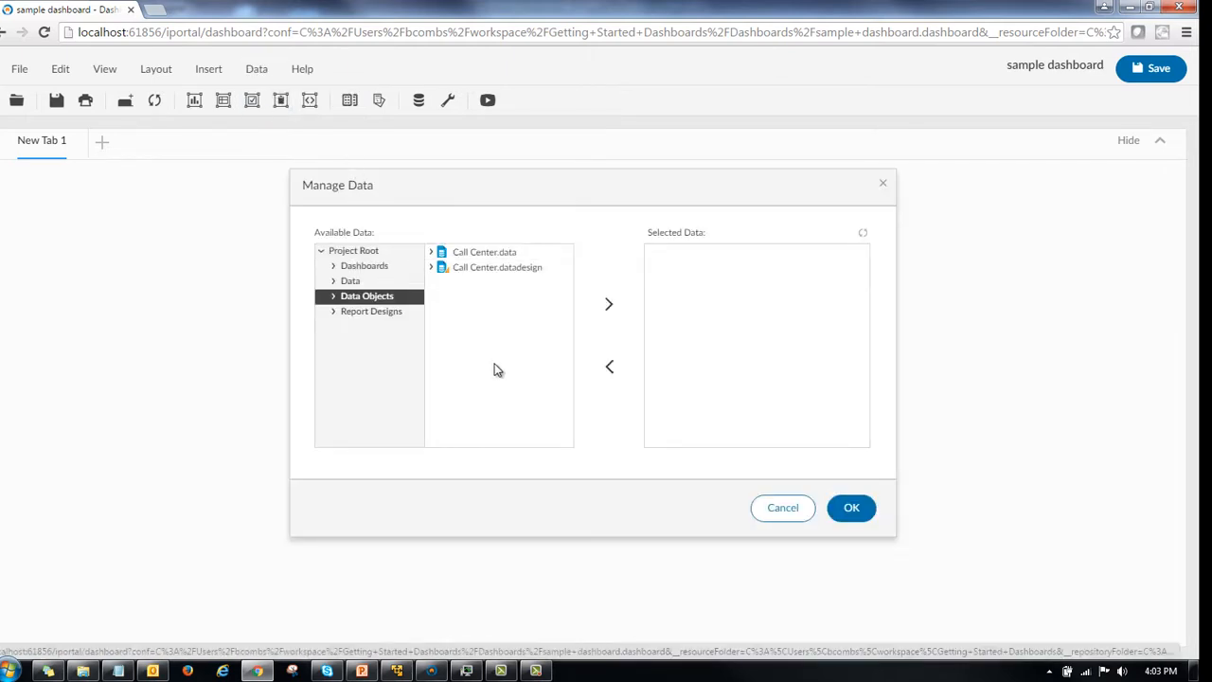
{"action": "left_click", "coordinate": [507, 253]}
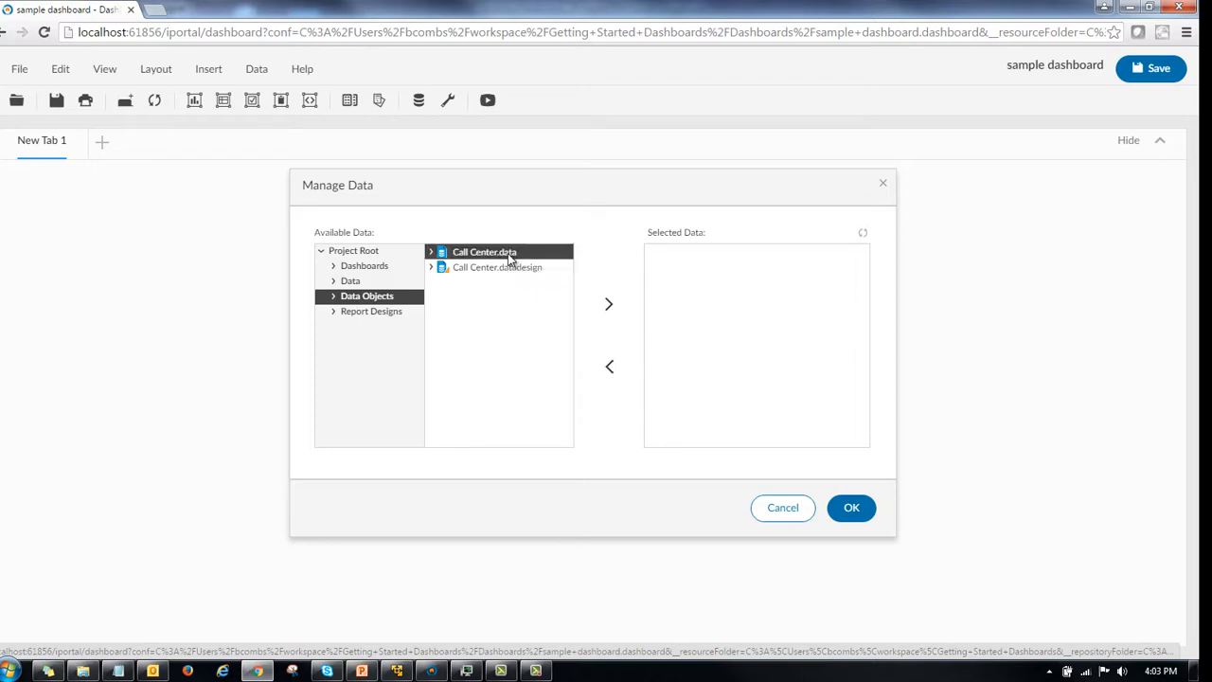
{"action": "left_click", "coordinate": [609, 307]}
{"action": "left_click", "coordinate": [858, 512]}
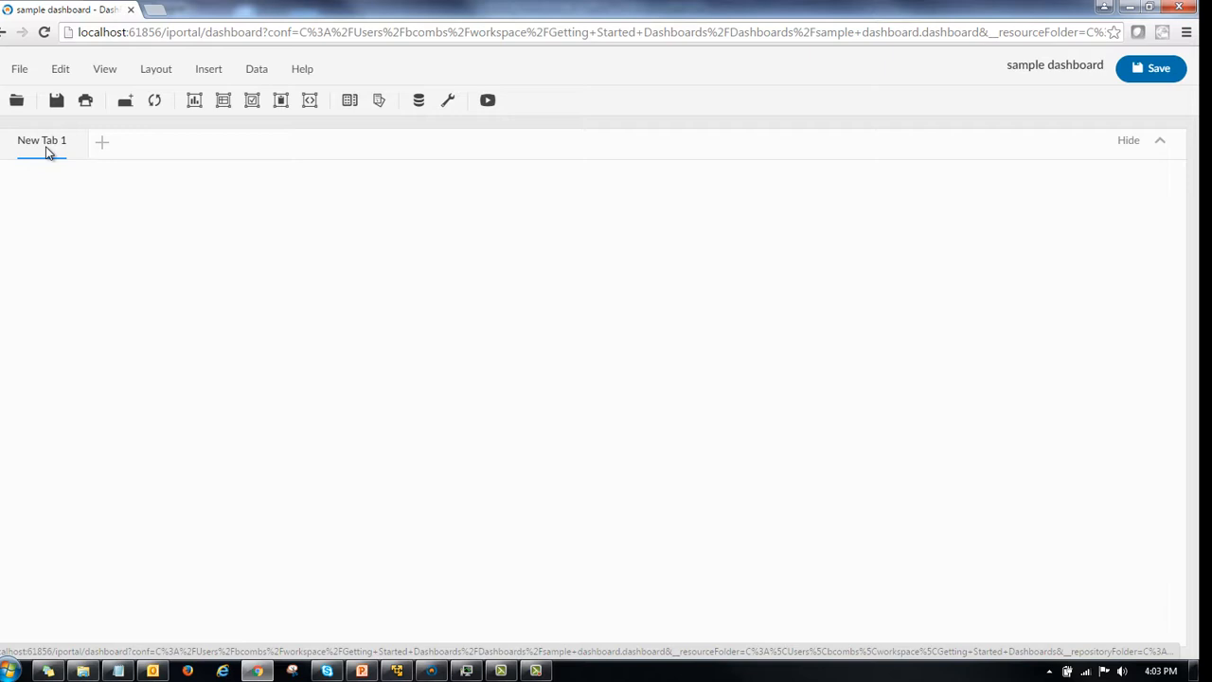
Step: Rename the dashboard's first tab to "Call Analysis" and apply the Three Column layout to it
{"action": "left_click", "coordinate": [45, 152]}
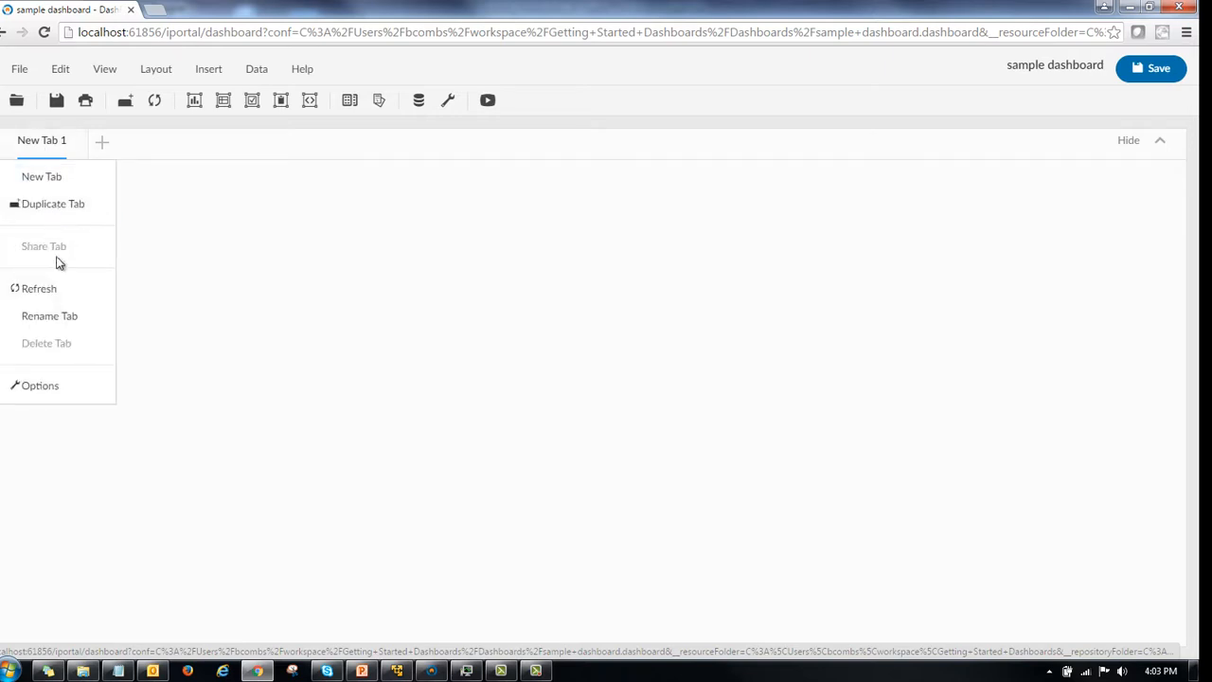
{"action": "left_click", "coordinate": [62, 305]}
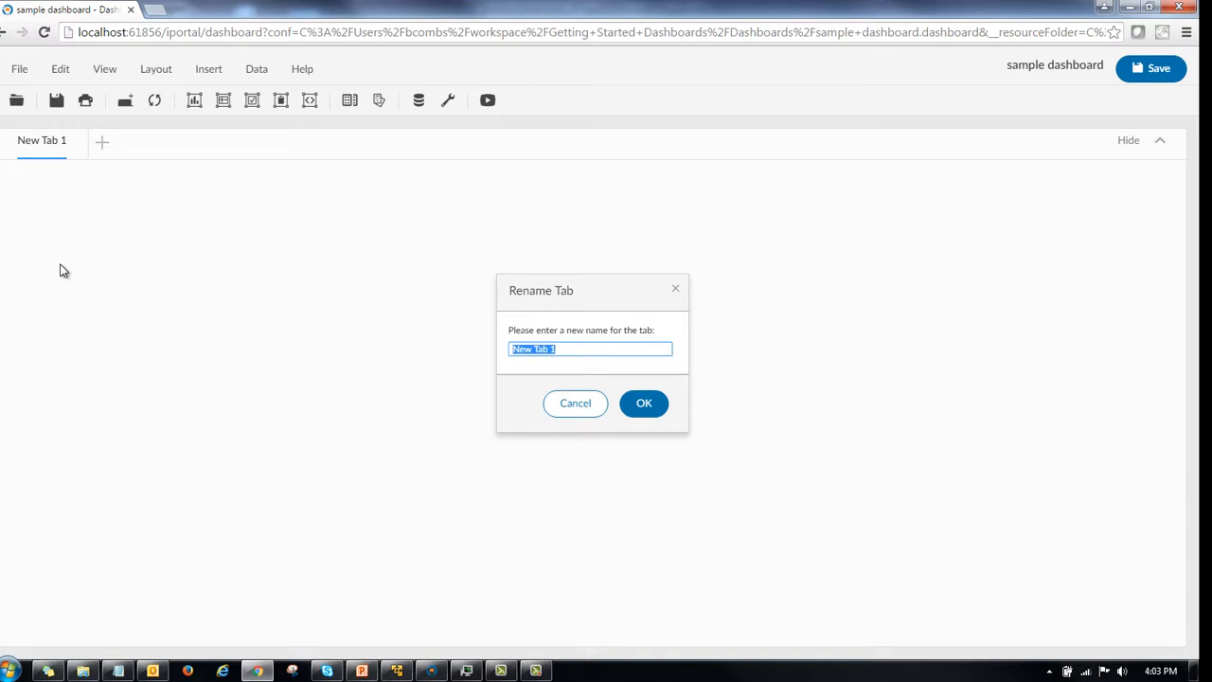
{"action": "type", "text": "Call Analysis"}
{"action": "left_click", "coordinate": [650, 409]}
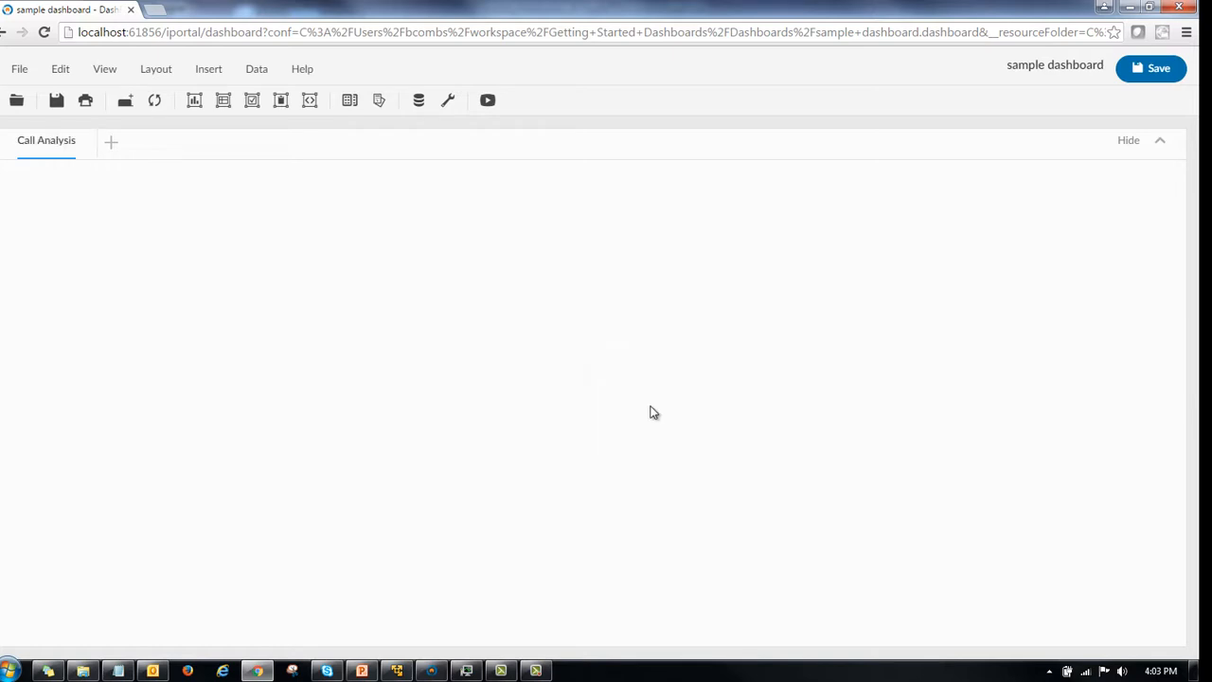
{"action": "left_click", "coordinate": [156, 71]}
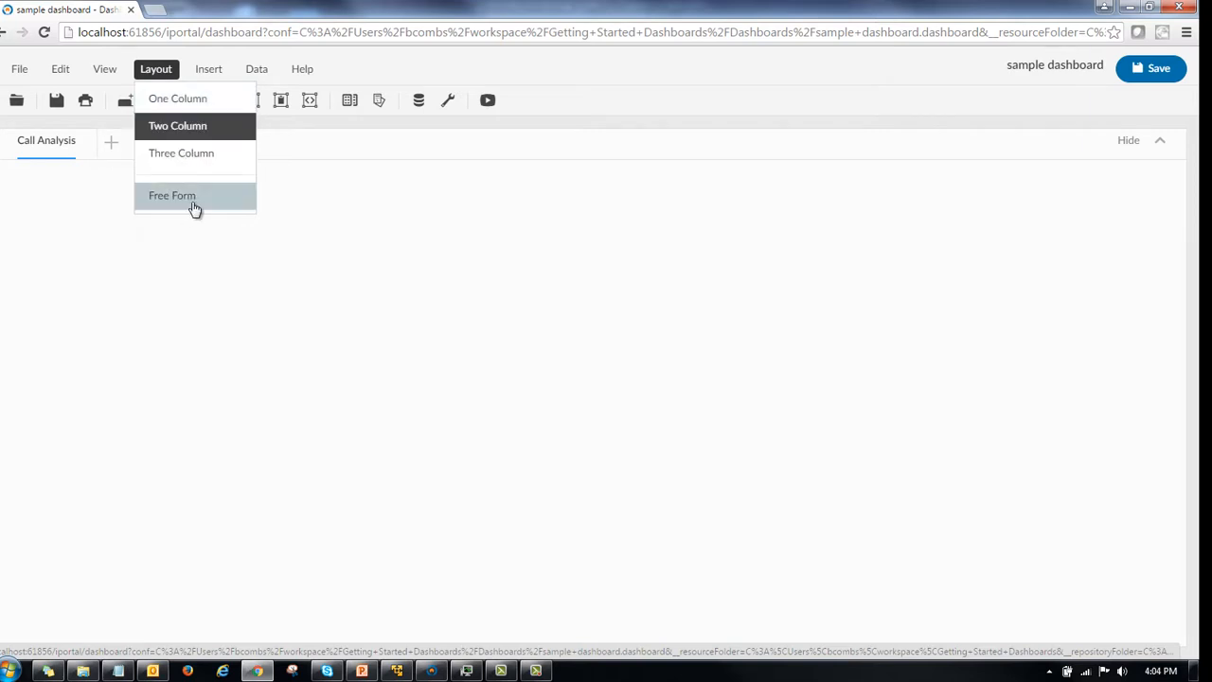
{"action": "left_click", "coordinate": [194, 161]}
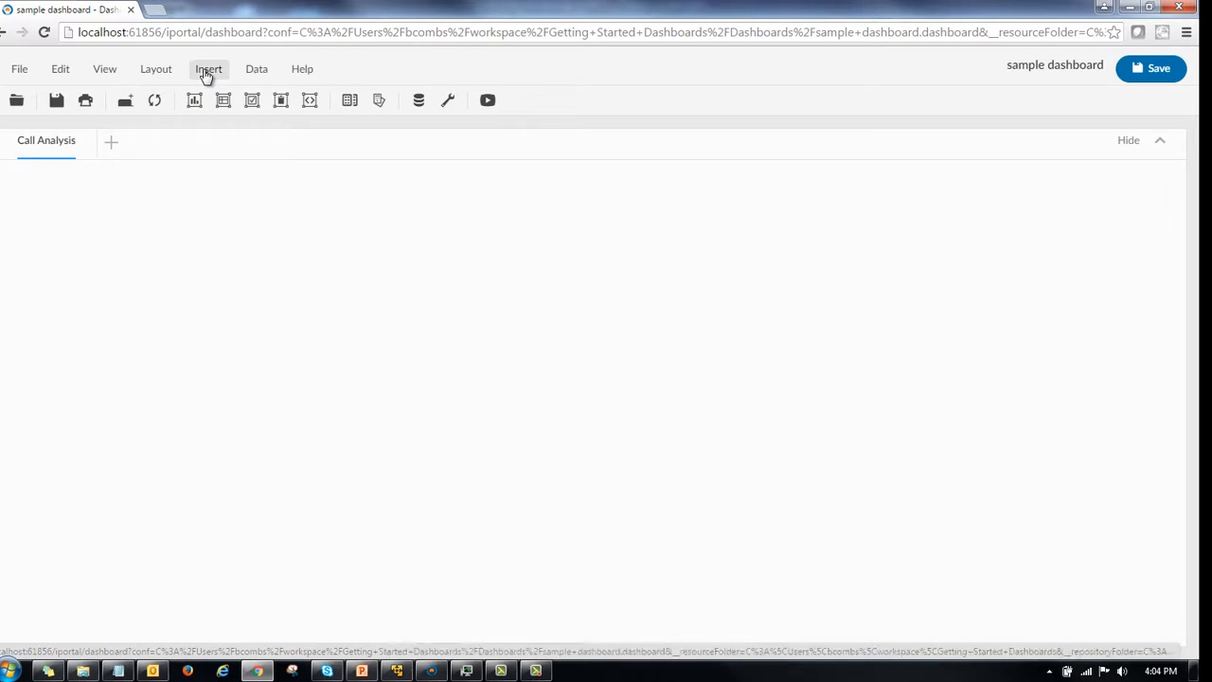
Step: Insert a list data selector using the Call Info/Severity field and narrow its column to about half the original width
{"action": "left_click", "coordinate": [208, 73]}
{"action": "mouse_move", "coordinate": [235, 155]}
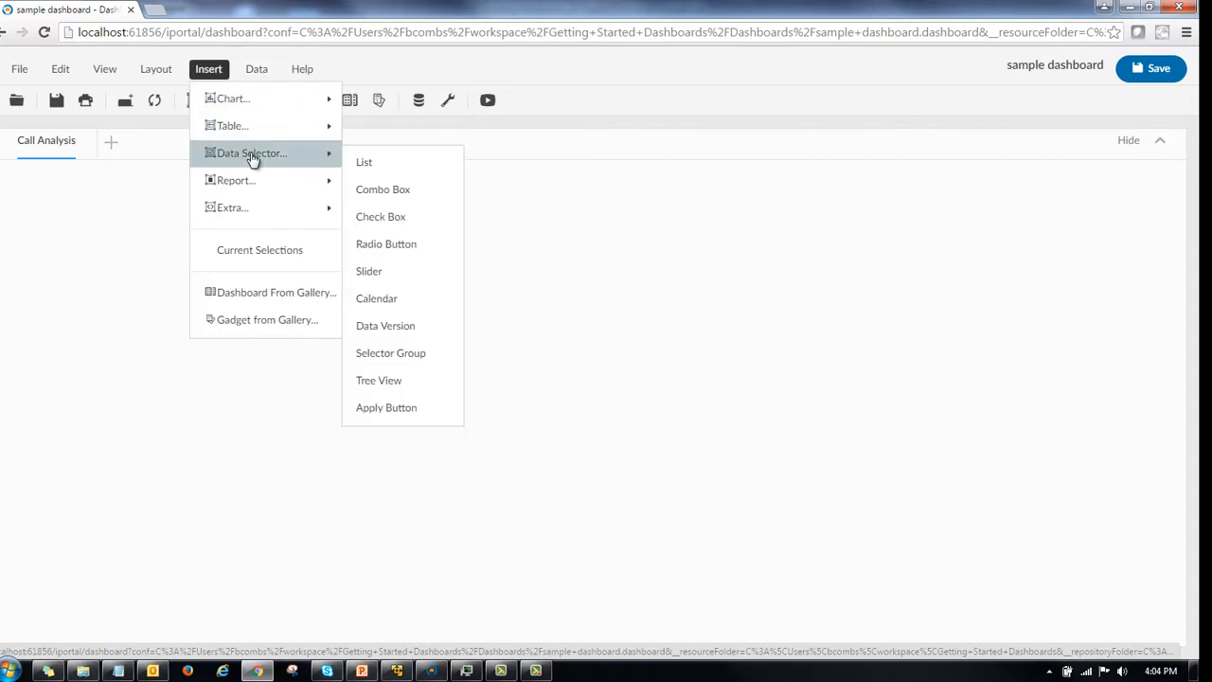
{"action": "left_click", "coordinate": [391, 165]}
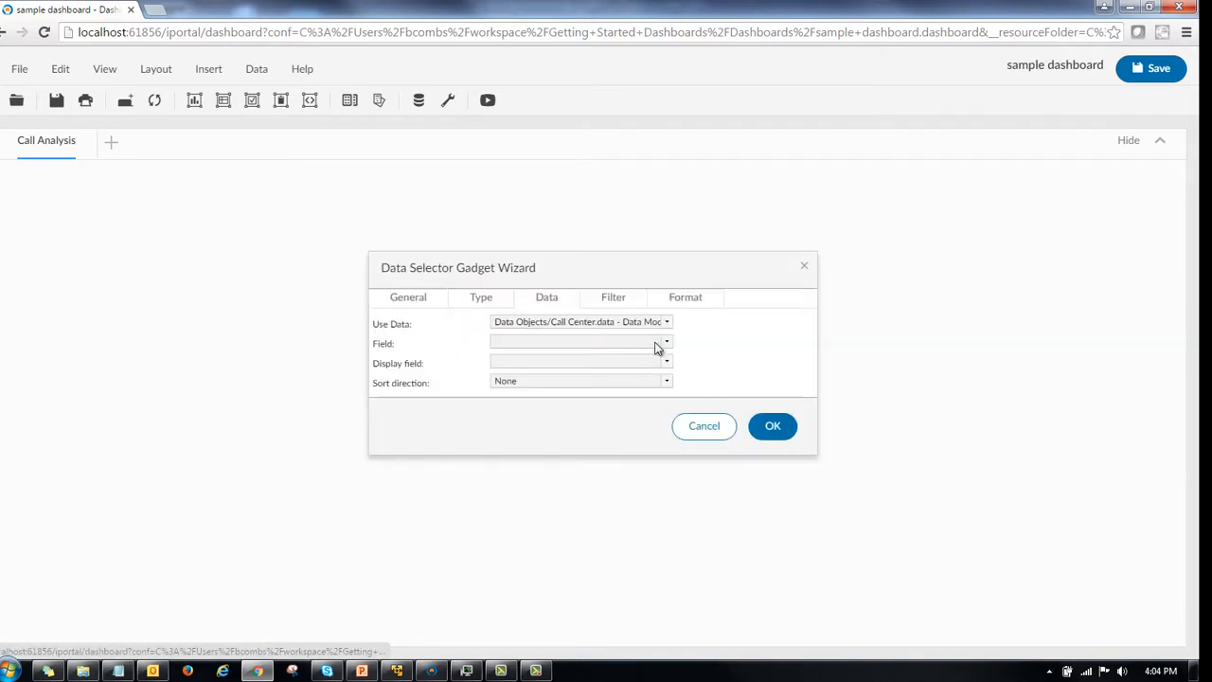
{"action": "left_click", "coordinate": [667, 346]}
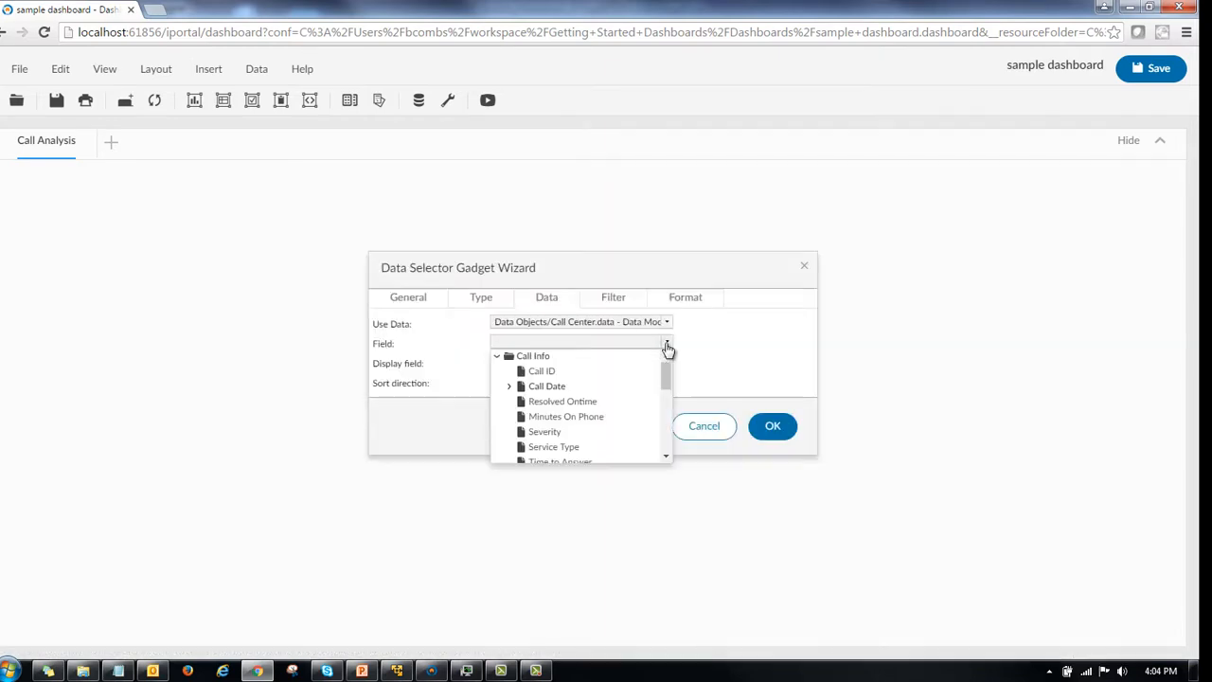
{"action": "scroll", "coordinate": [587, 414], "scroll_direction": "down", "scroll_amount": 1}
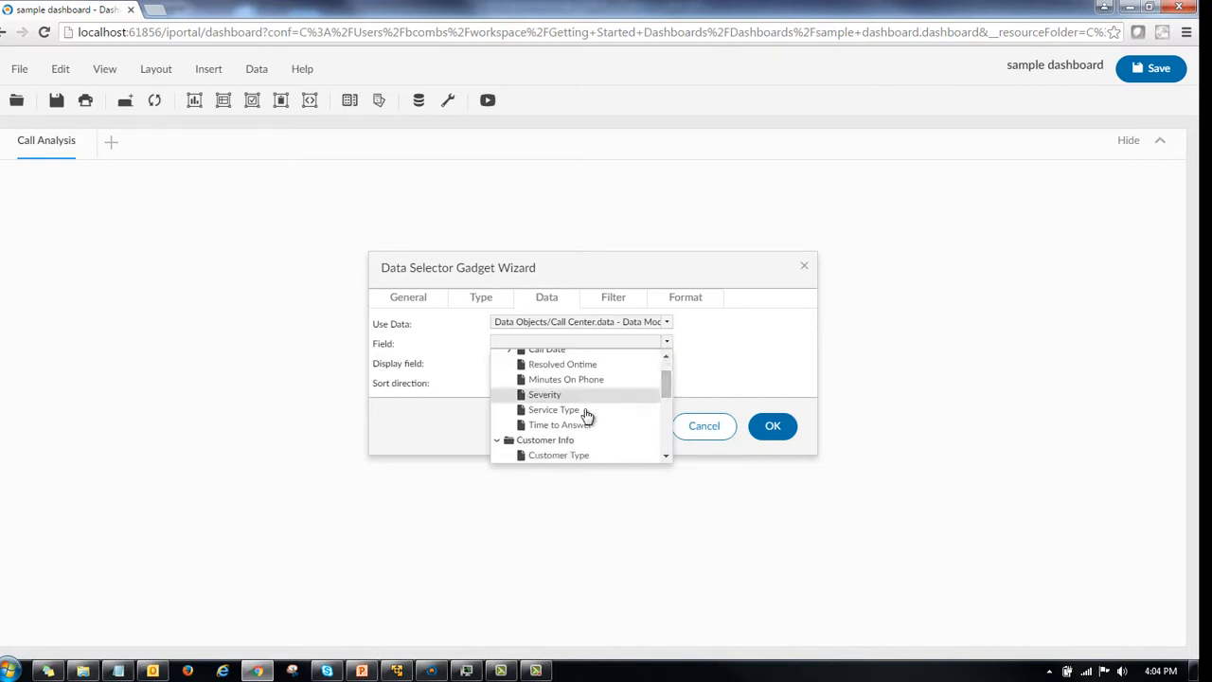
{"action": "left_click", "coordinate": [562, 396]}
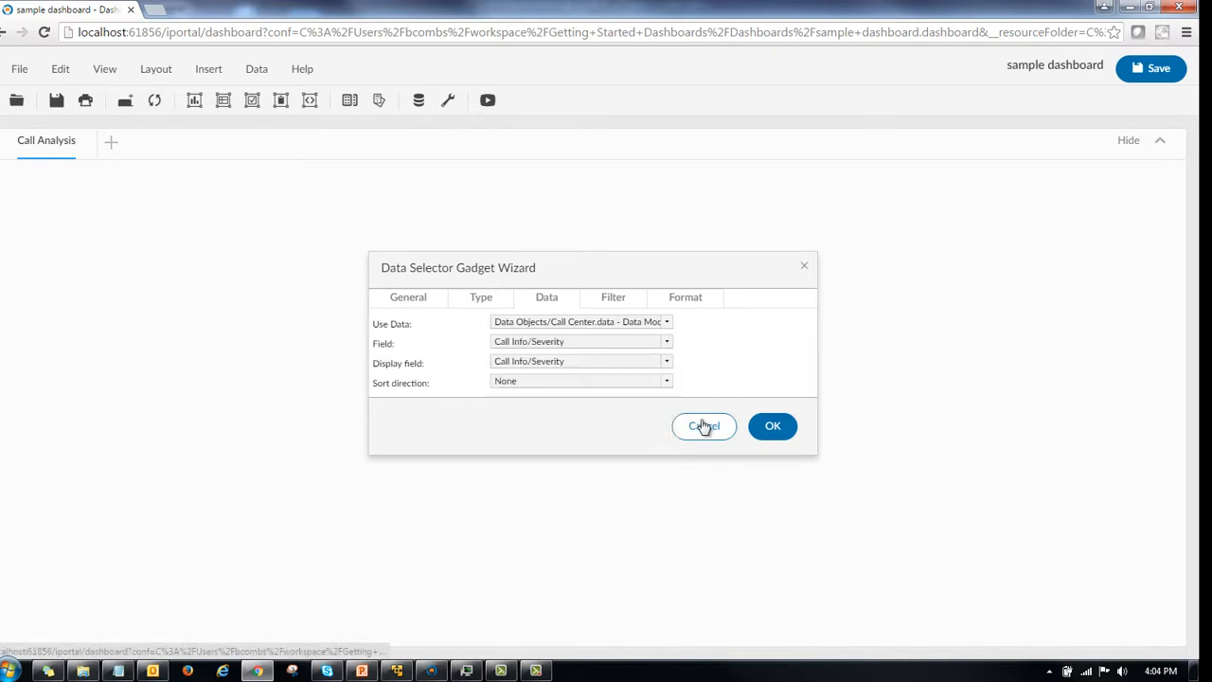
{"action": "left_click", "coordinate": [790, 428]}
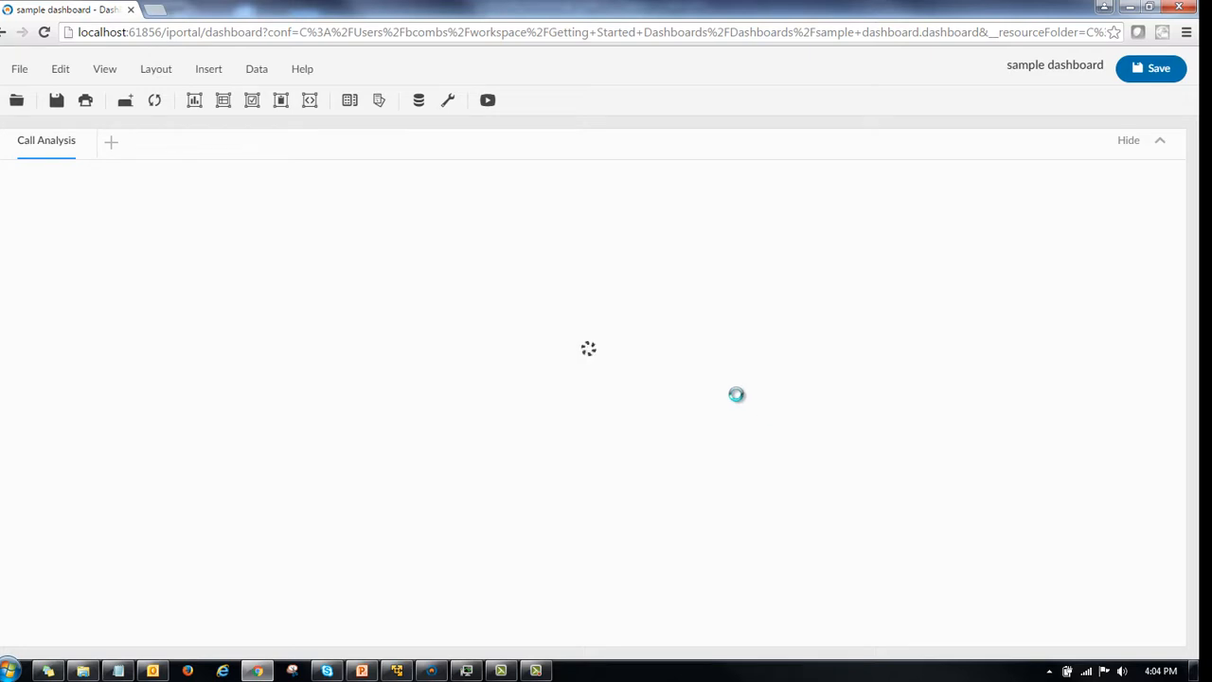
{"action": "mouse_move", "coordinate": [392, 257]}
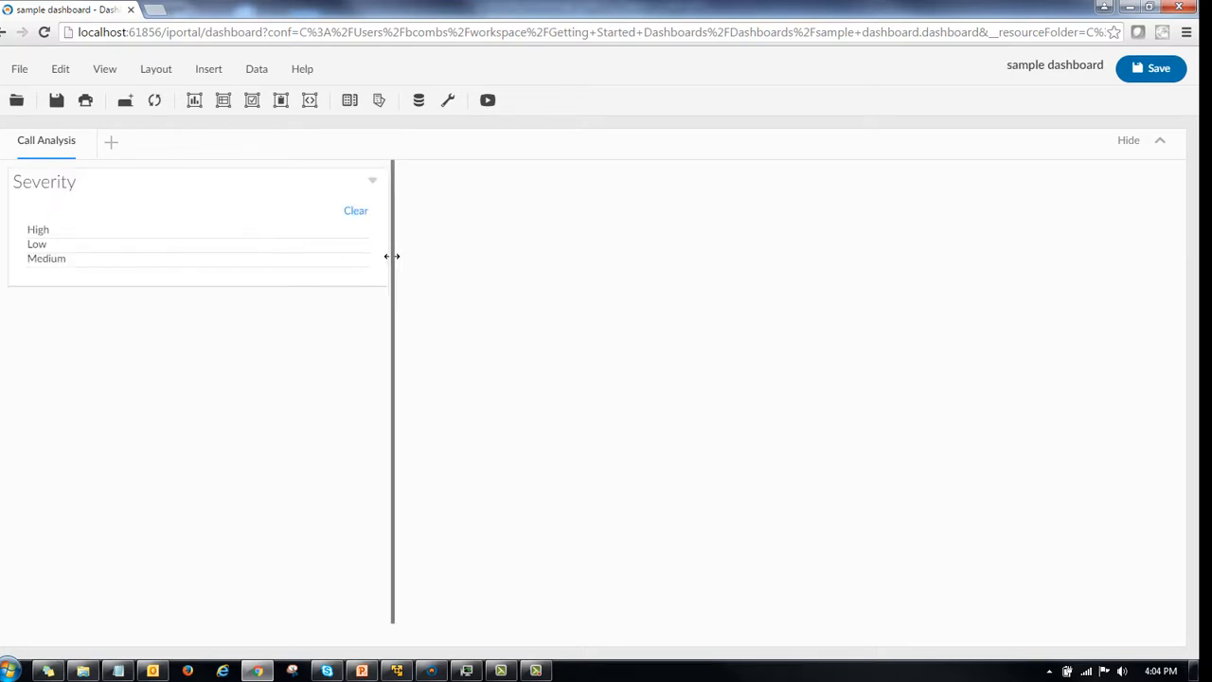
{"action": "left_click_drag", "start_coordinate": [392, 256], "coordinate": [190, 264]}
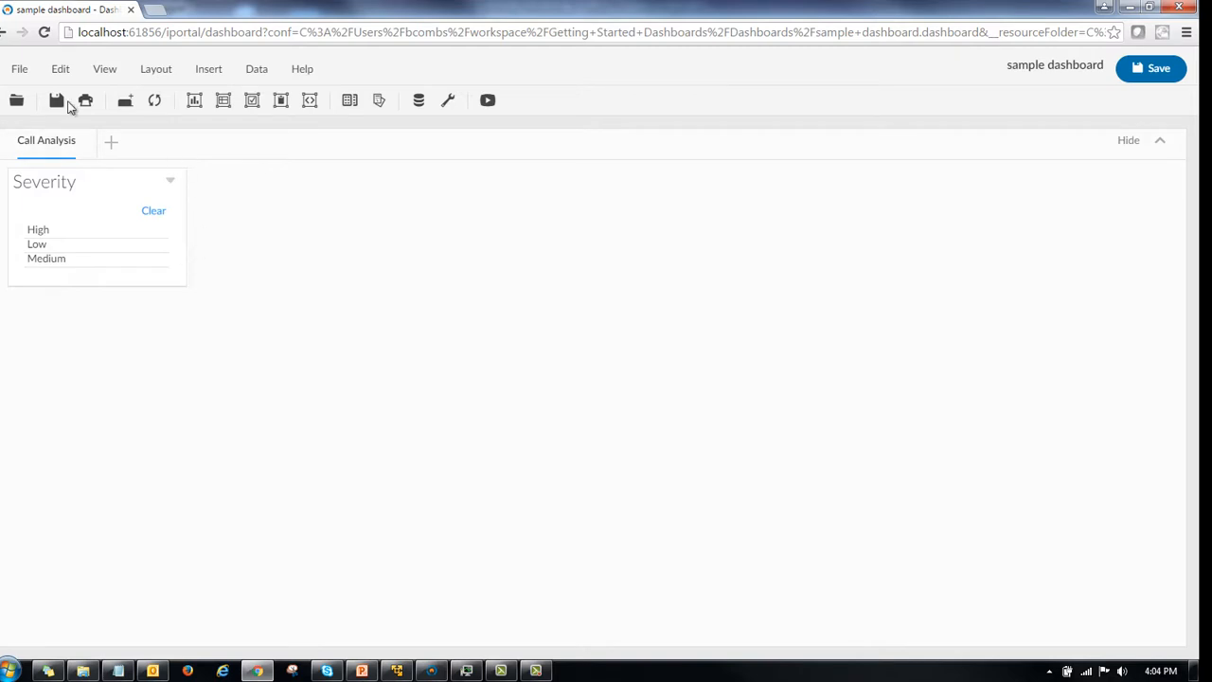
Step: Insert a list data selector based on the Vendor field from Vendor Info in the Call Center data
{"action": "left_click", "coordinate": [210, 71]}
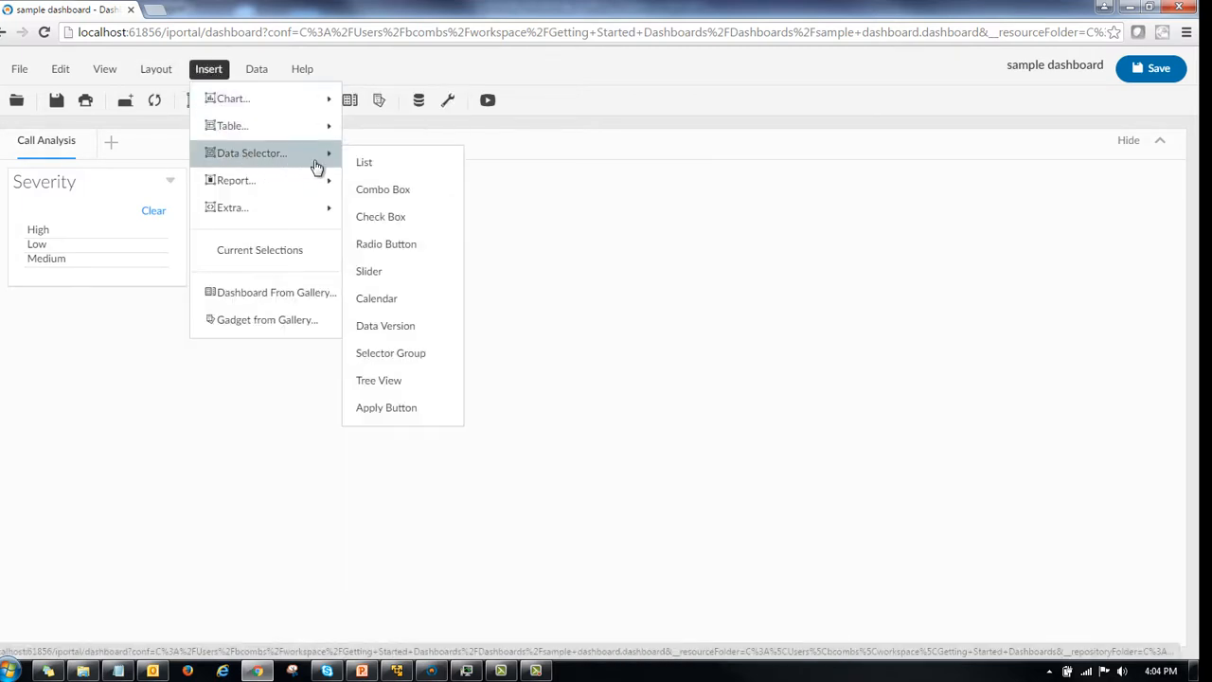
{"action": "left_click", "coordinate": [377, 168]}
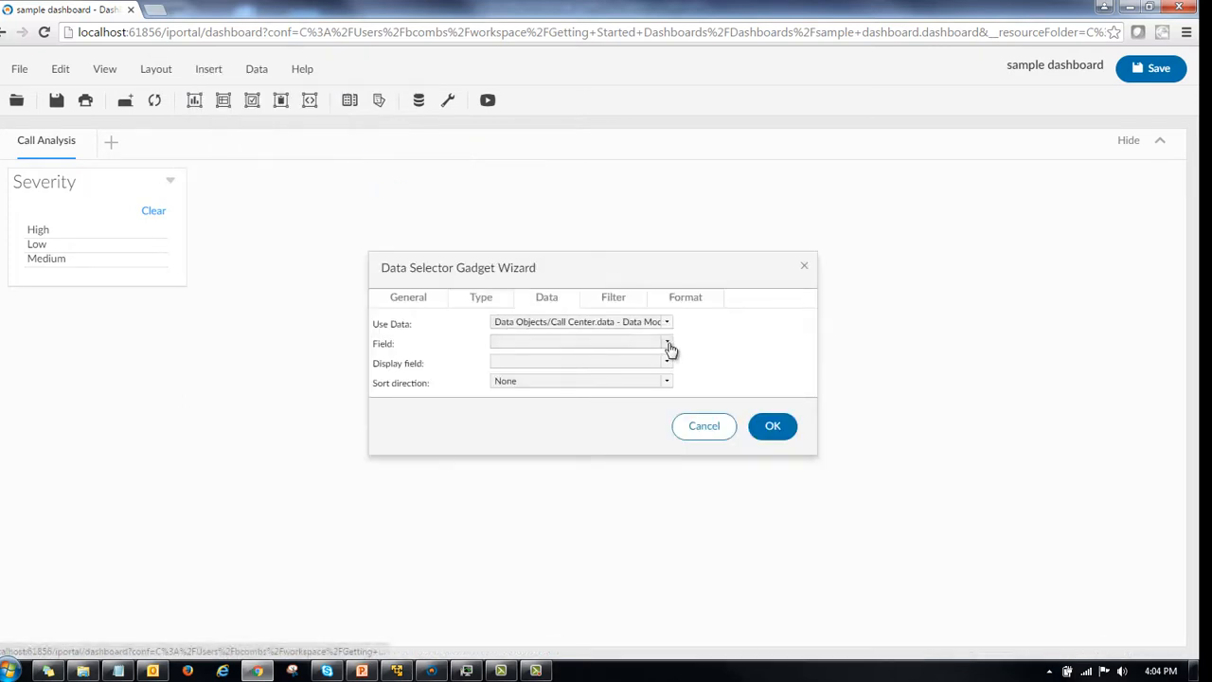
{"action": "left_click", "coordinate": [668, 345]}
{"action": "left_click_drag", "start_coordinate": [667, 380], "coordinate": [670, 443]}
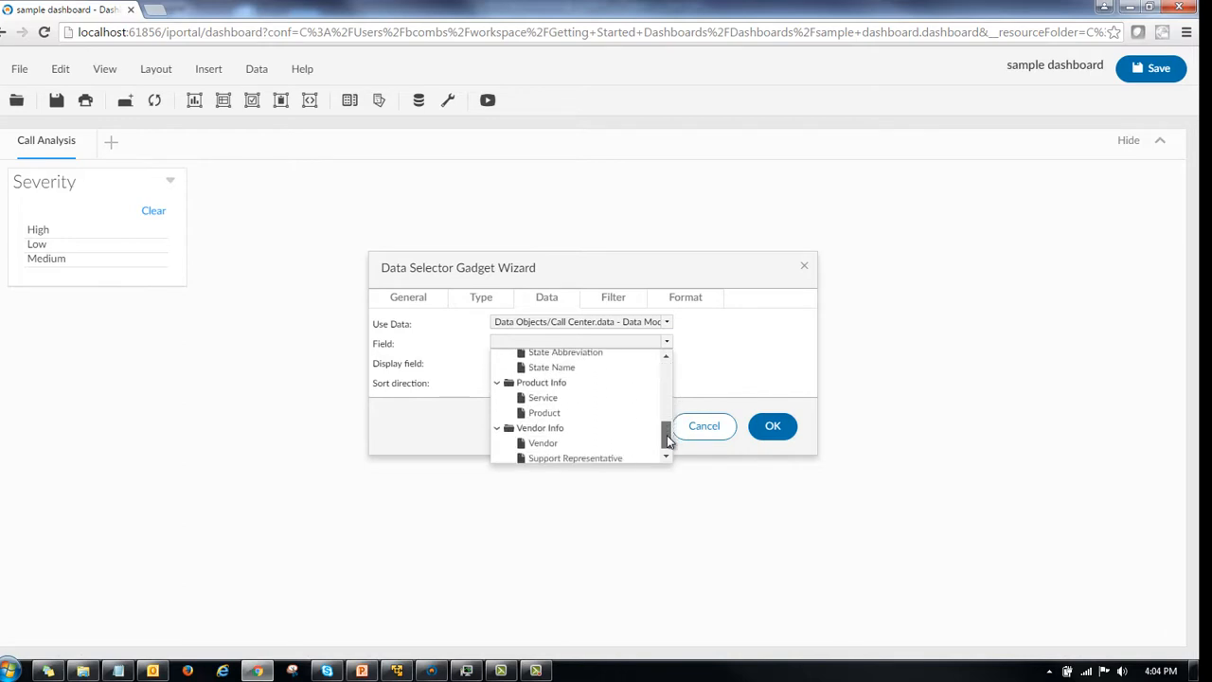
{"action": "left_click", "coordinate": [590, 442]}
{"action": "left_click", "coordinate": [773, 428]}
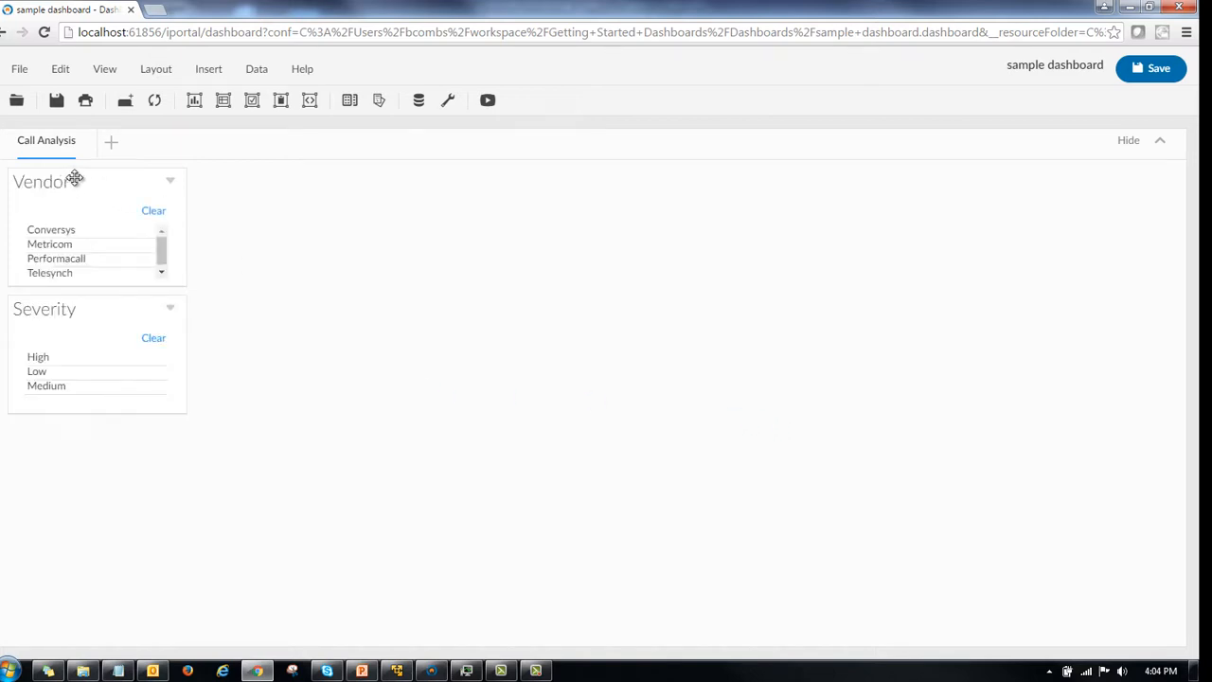
Step: Move the Vendor selector below the Severity selector and make it tall enough to list all vendors without scrolling
{"action": "left_click_drag", "start_coordinate": [75, 178], "coordinate": [79, 320]}
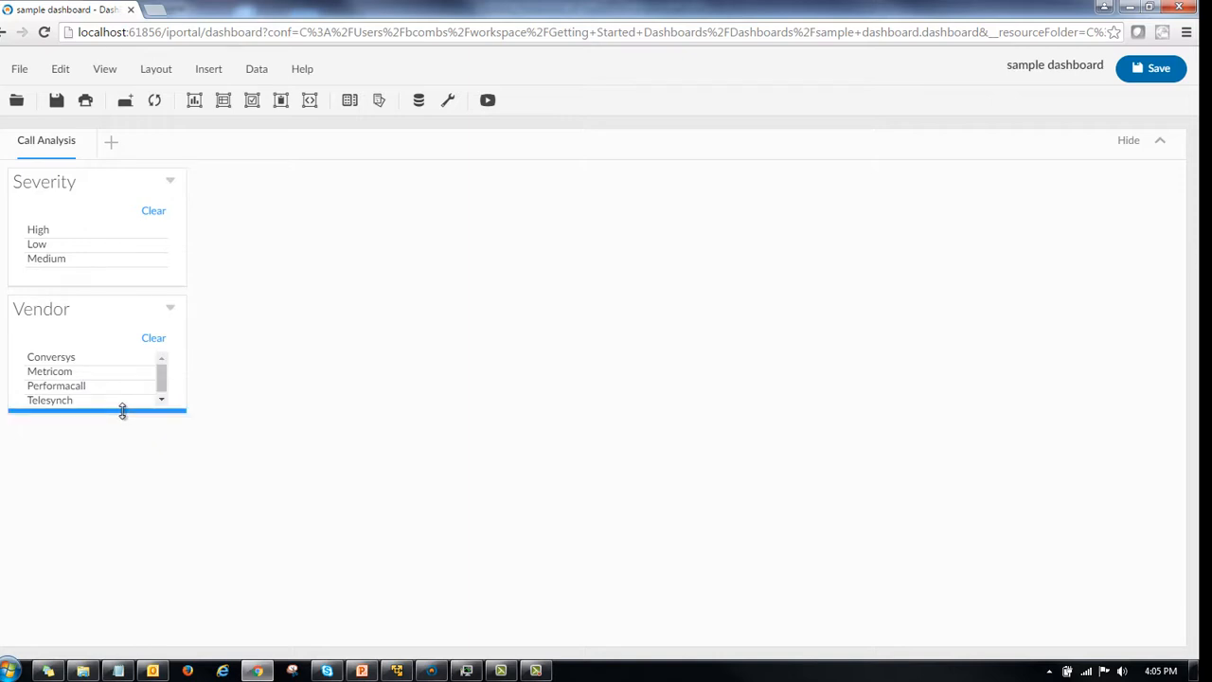
{"action": "left_click_drag", "start_coordinate": [122, 410], "coordinate": [122, 432]}
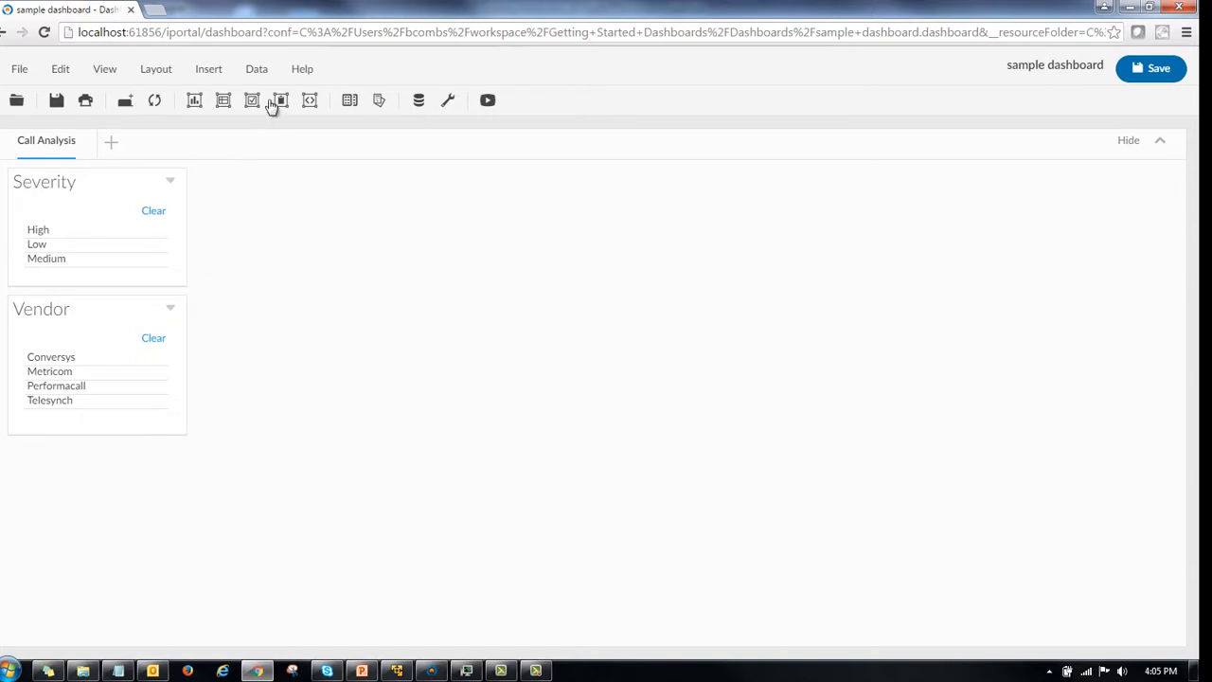
Step: Insert a list data selector using the Product Info/Service field and place it below the Vendor selector
{"action": "left_click", "coordinate": [209, 72]}
{"action": "mouse_move", "coordinate": [237, 133]}
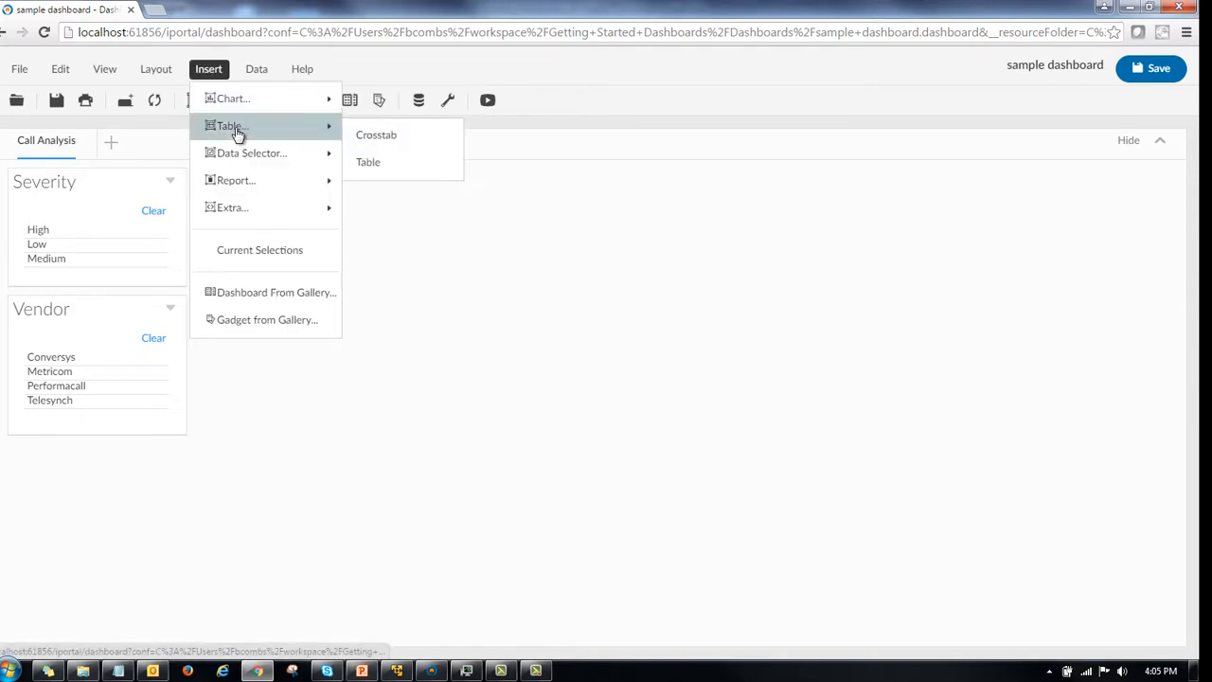
{"action": "mouse_move", "coordinate": [244, 155]}
{"action": "left_click", "coordinate": [389, 162]}
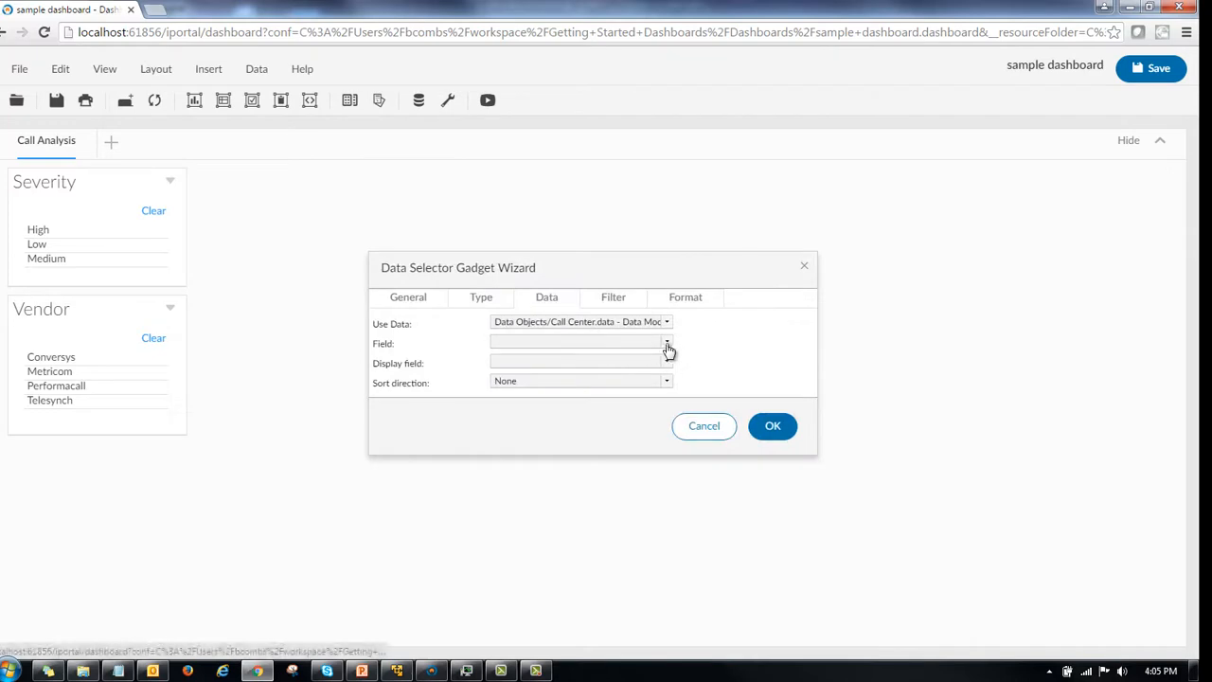
{"action": "left_click", "coordinate": [667, 347]}
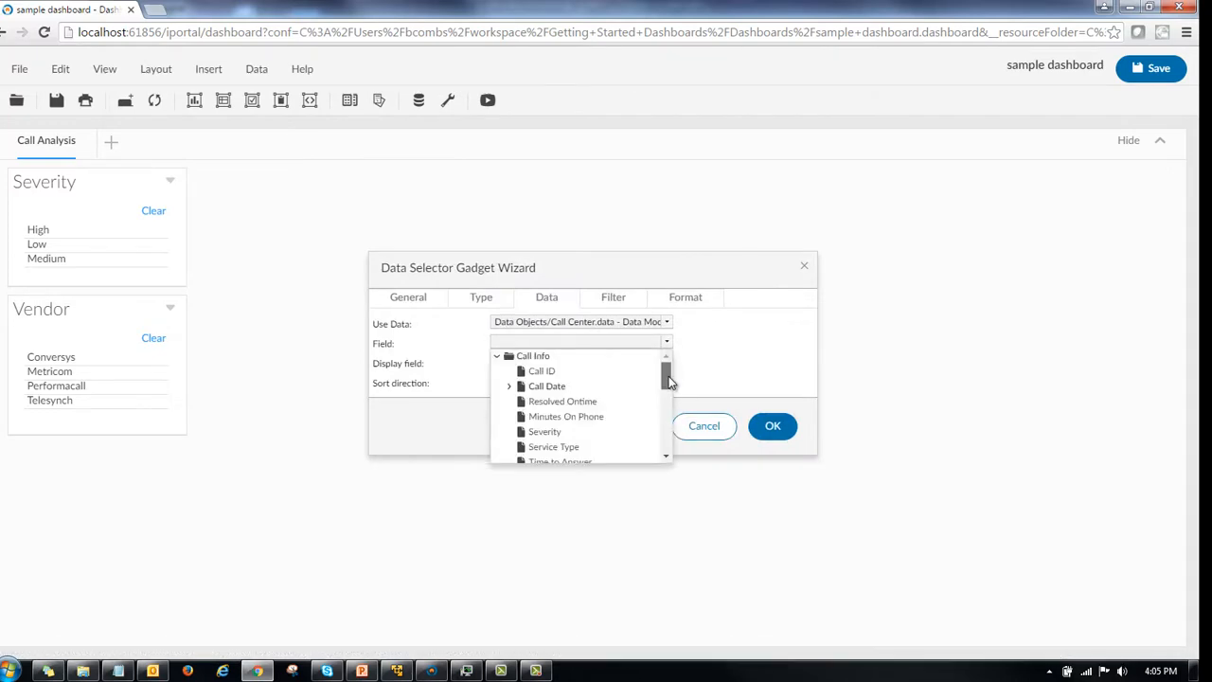
{"action": "left_click_drag", "start_coordinate": [668, 379], "coordinate": [672, 431]}
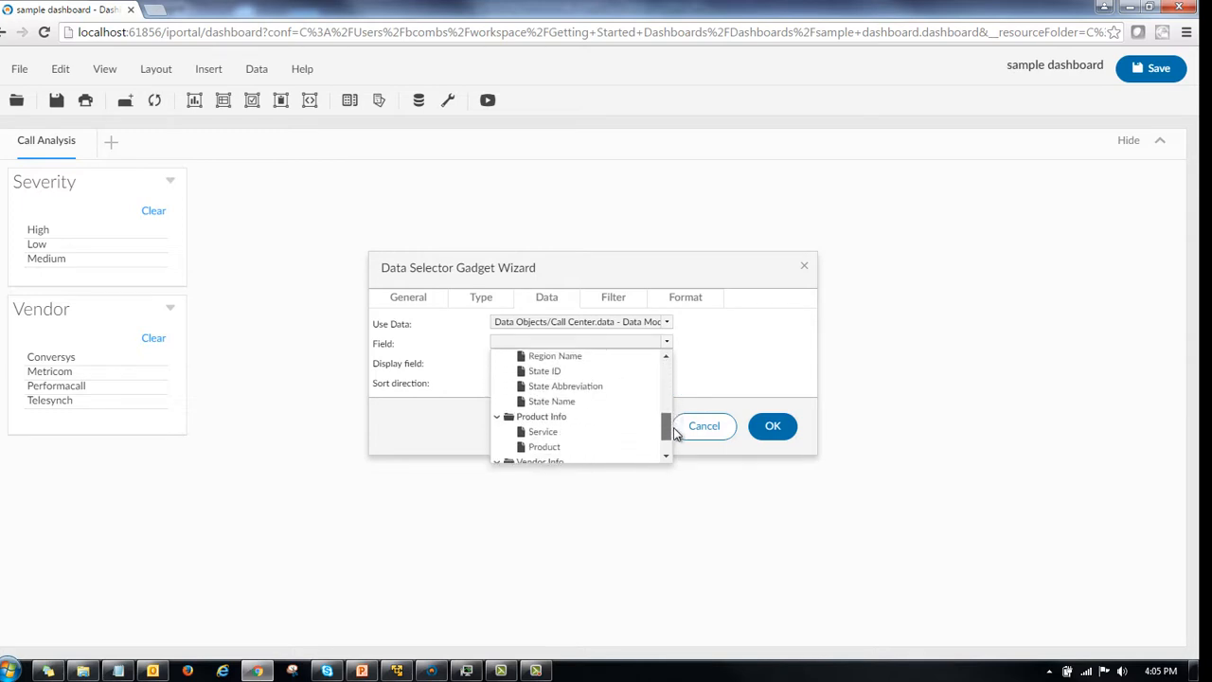
{"action": "left_click", "coordinate": [573, 433]}
{"action": "left_click", "coordinate": [772, 427]}
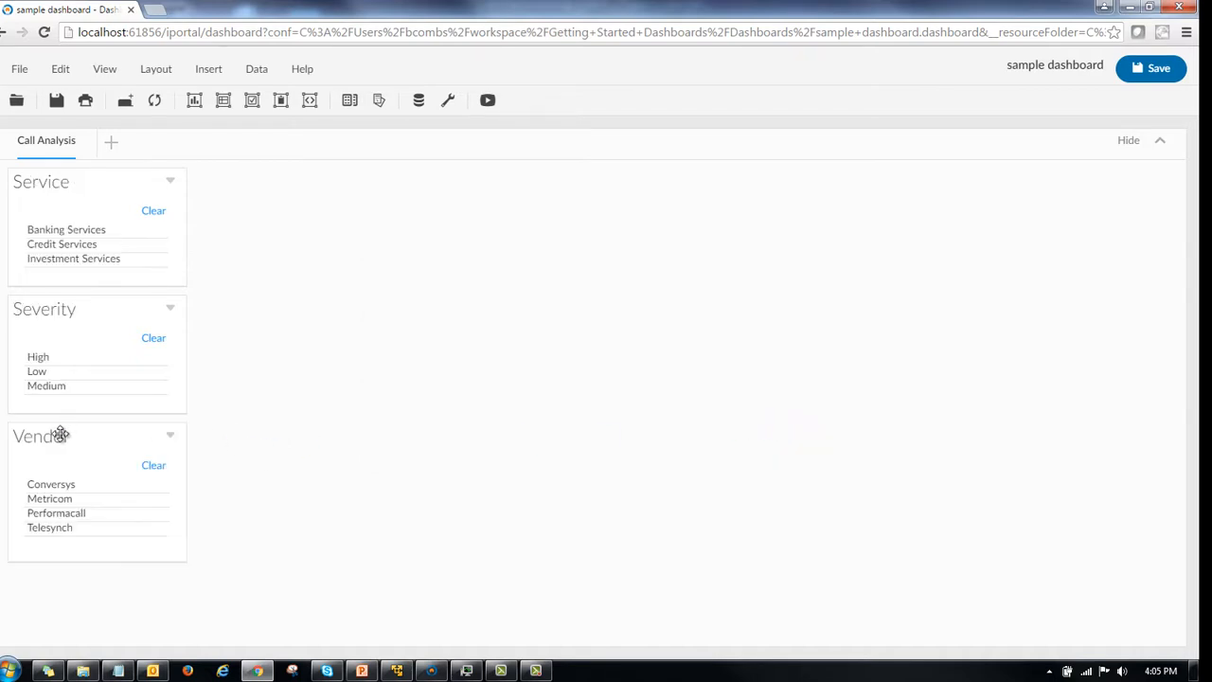
{"action": "left_click_drag", "start_coordinate": [100, 184], "coordinate": [95, 455]}
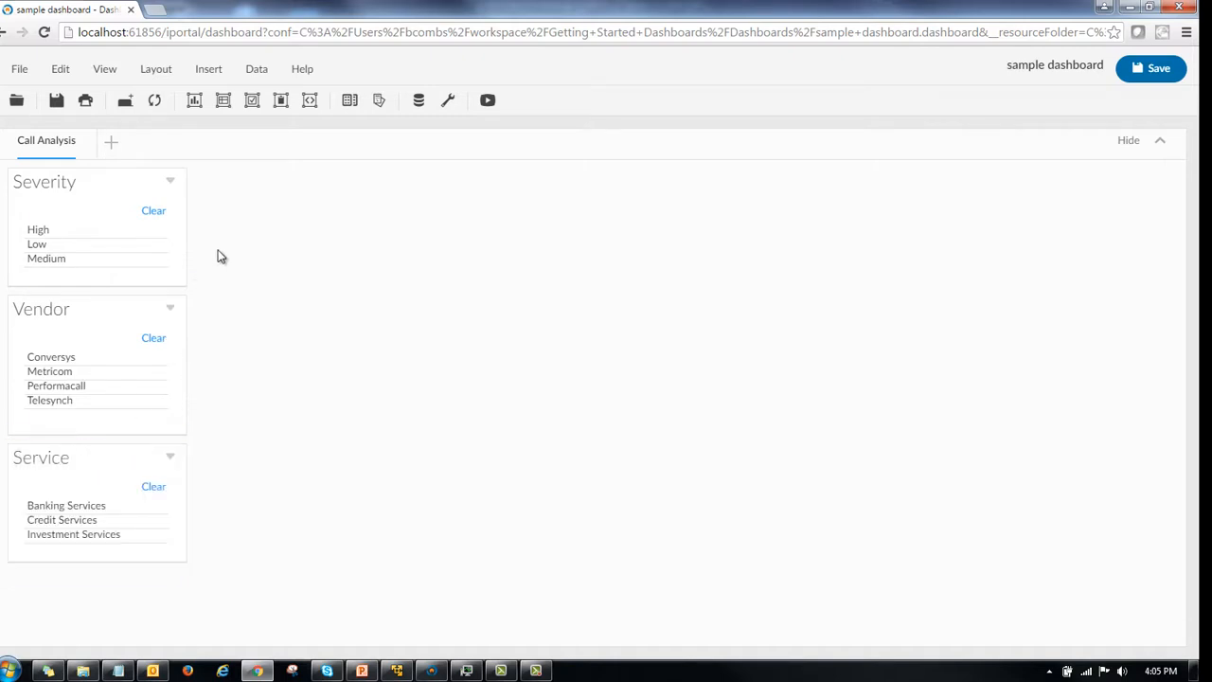
Step: Start a column chart on the Call Center data model with Product Info/Service as its category (X) axis
{"action": "left_click", "coordinate": [196, 103]}
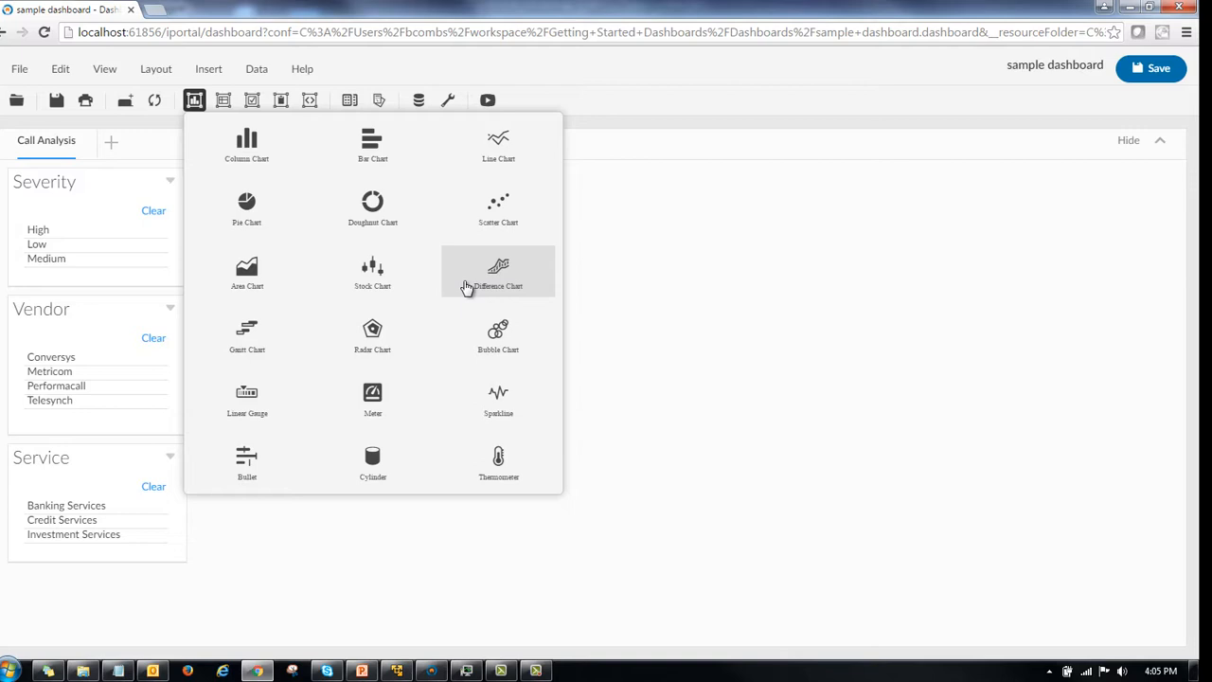
{"action": "left_click", "coordinate": [249, 152]}
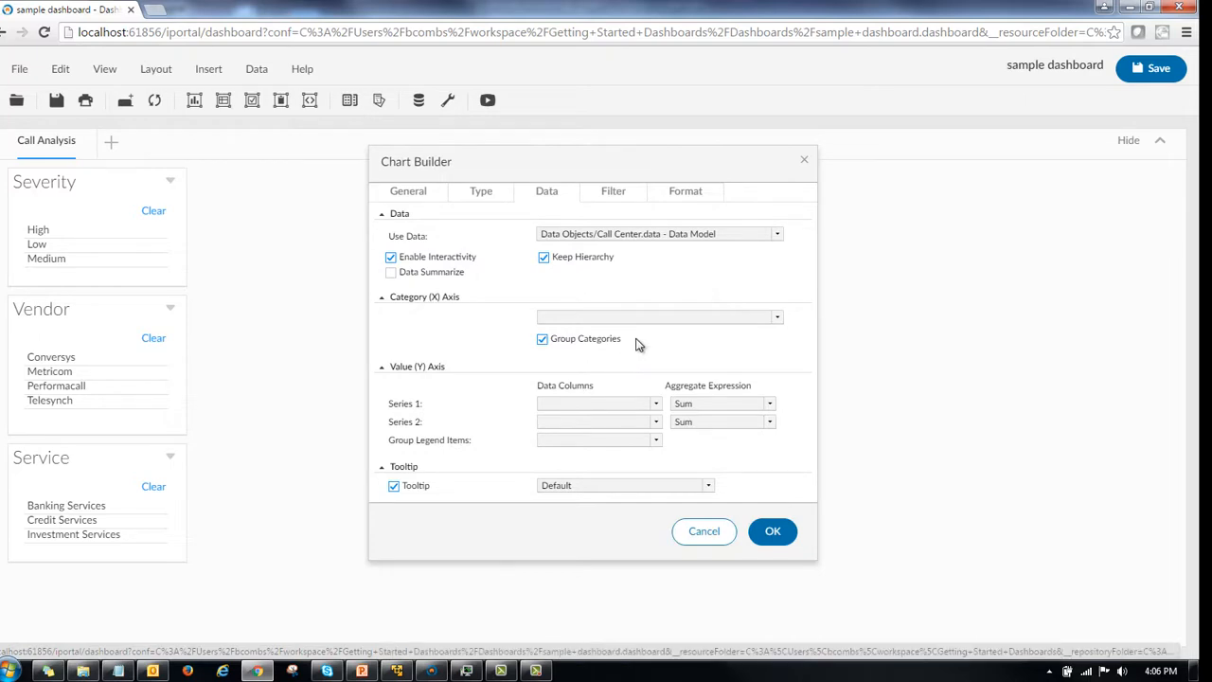
{"action": "left_click", "coordinate": [779, 319]}
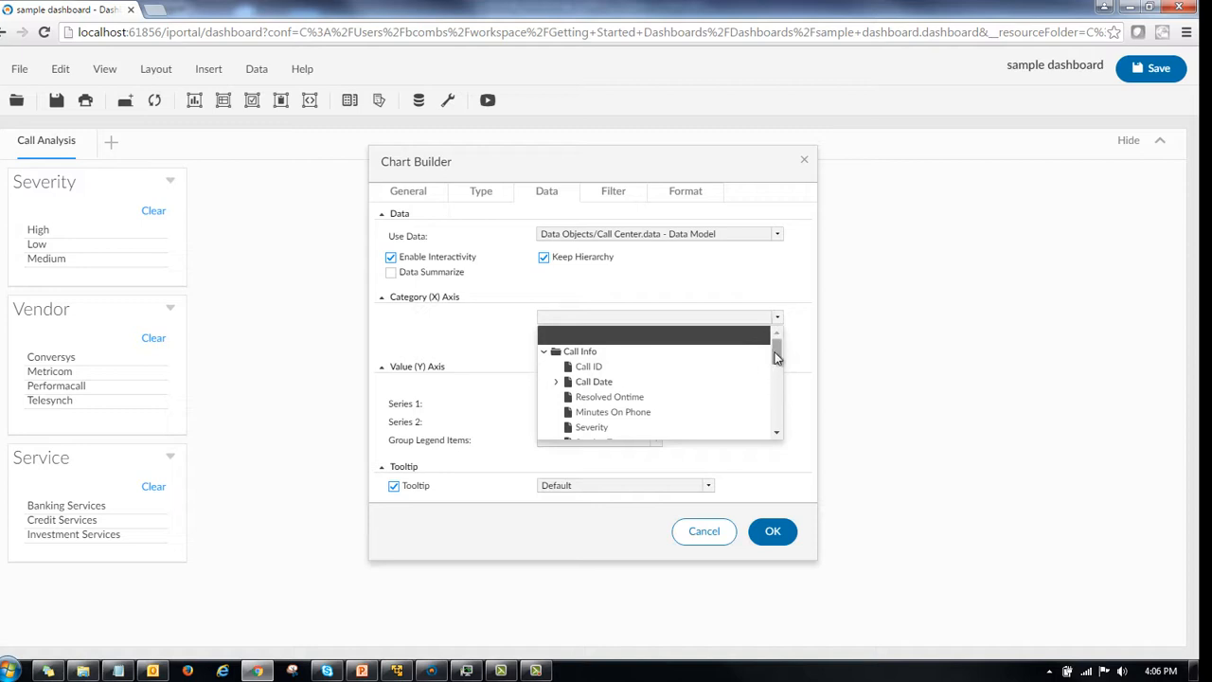
{"action": "left_click_drag", "start_coordinate": [776, 355], "coordinate": [776, 408]}
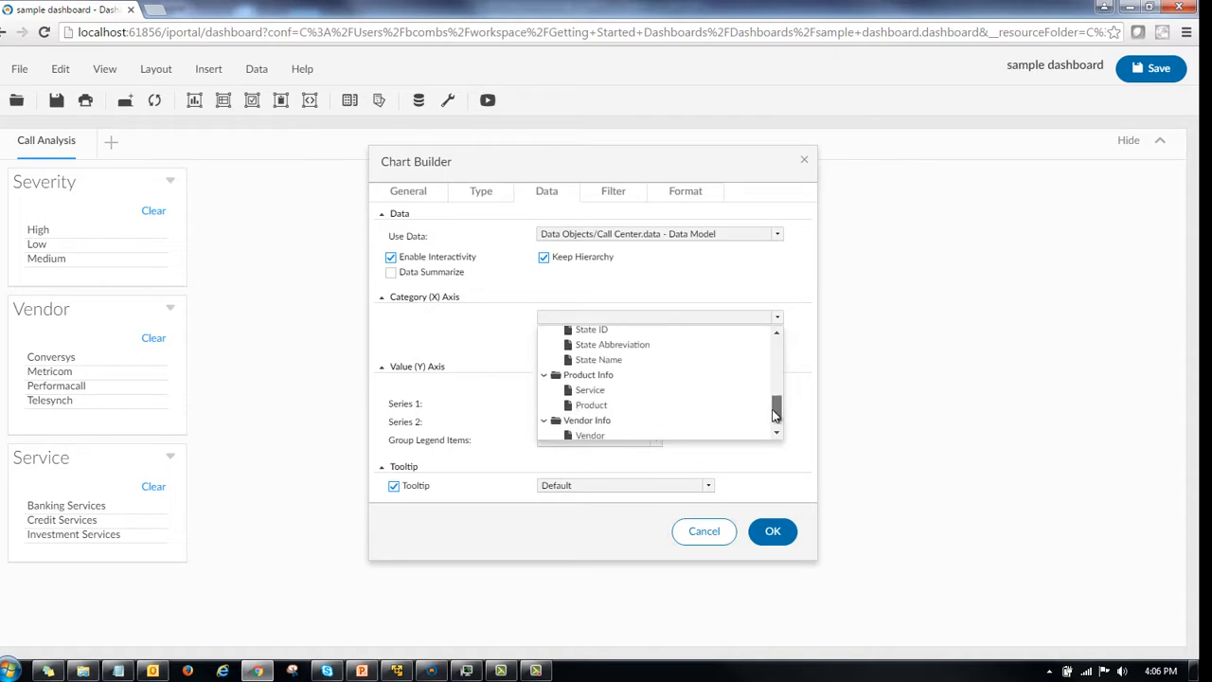
{"action": "left_click", "coordinate": [648, 402]}
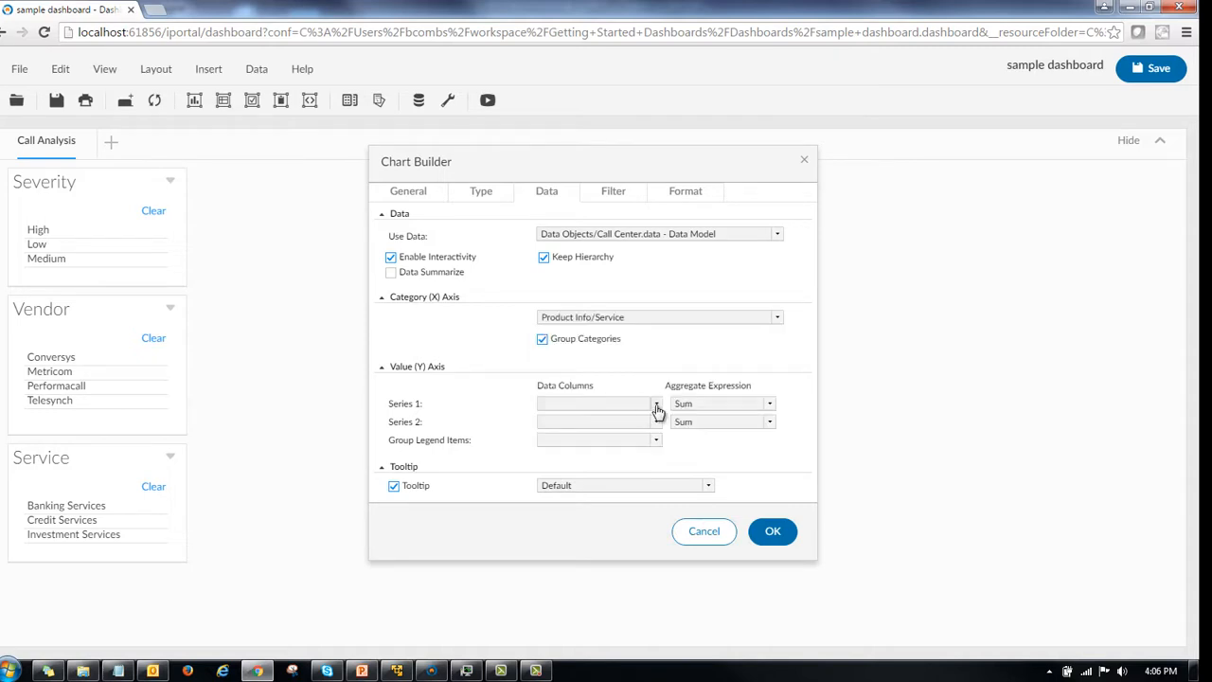
Step: Set Series 1 to the Average of Call Info/Minutes On Phone and group the legend items by Customer Info/Customer Type
{"action": "left_click", "coordinate": [655, 405]}
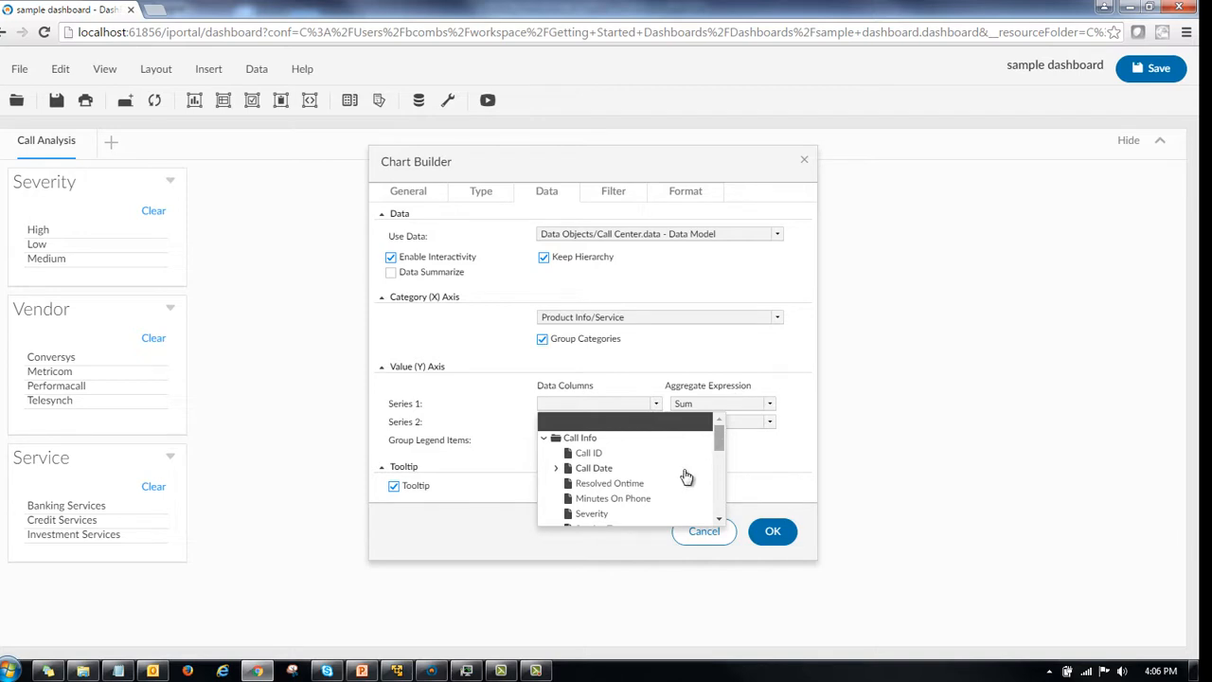
{"action": "left_click", "coordinate": [663, 498]}
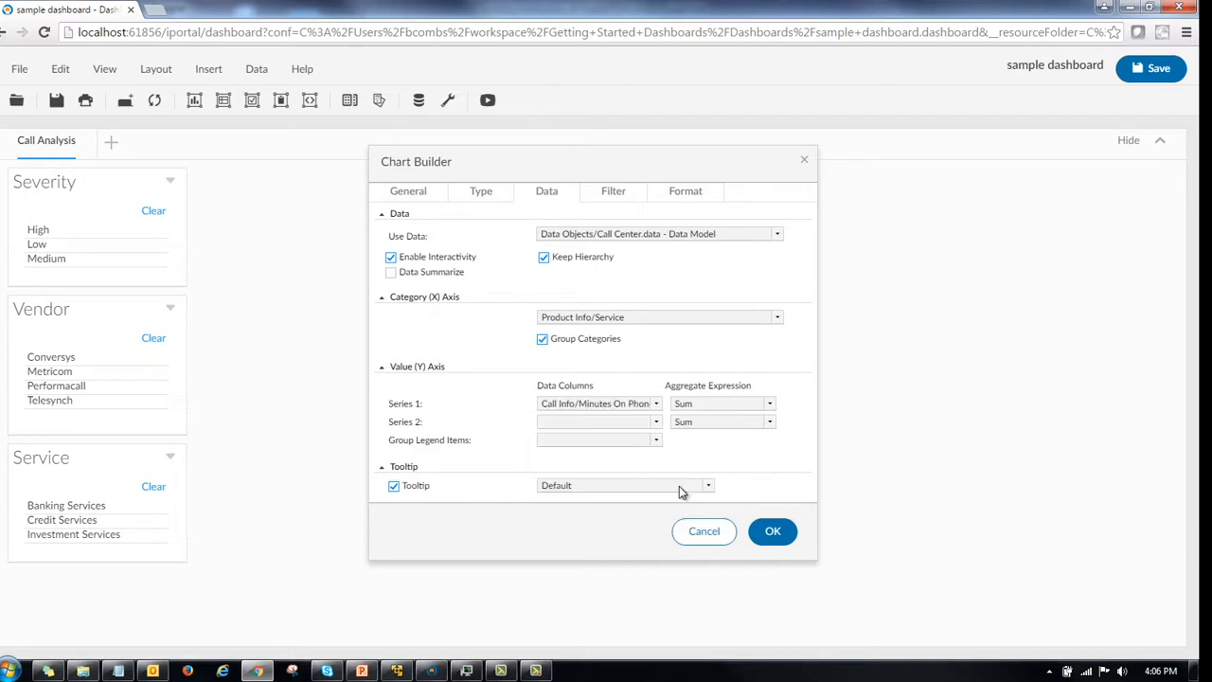
{"action": "left_click", "coordinate": [772, 406]}
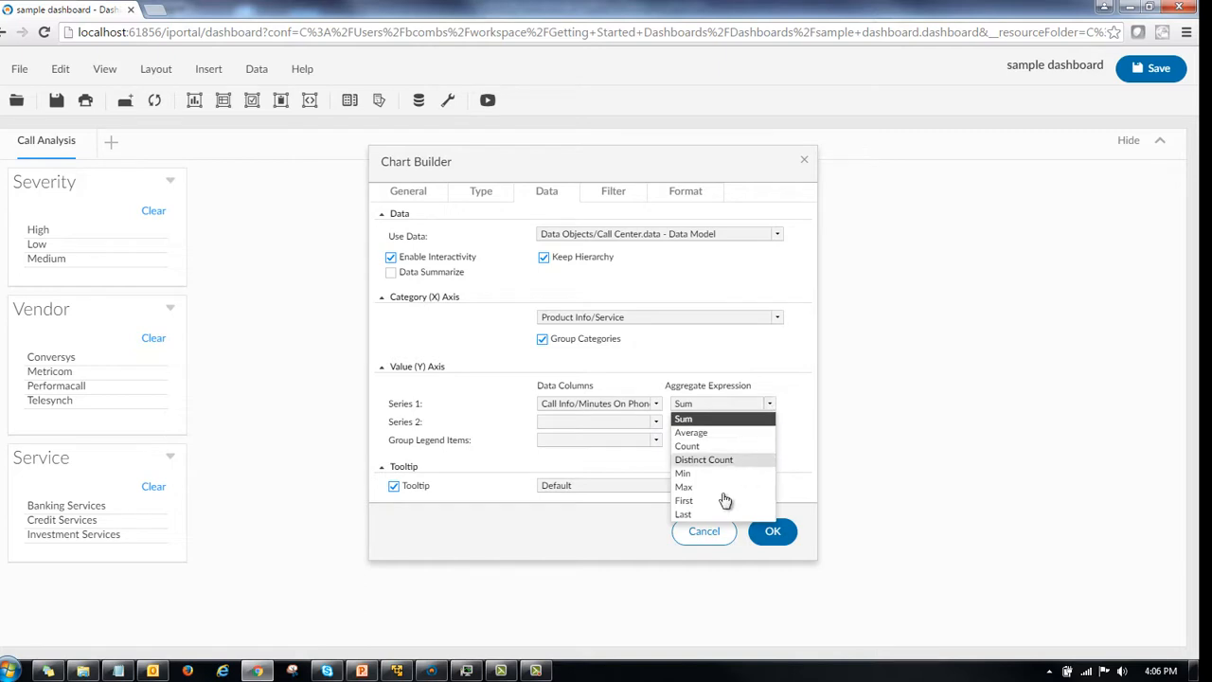
{"action": "left_click", "coordinate": [722, 434]}
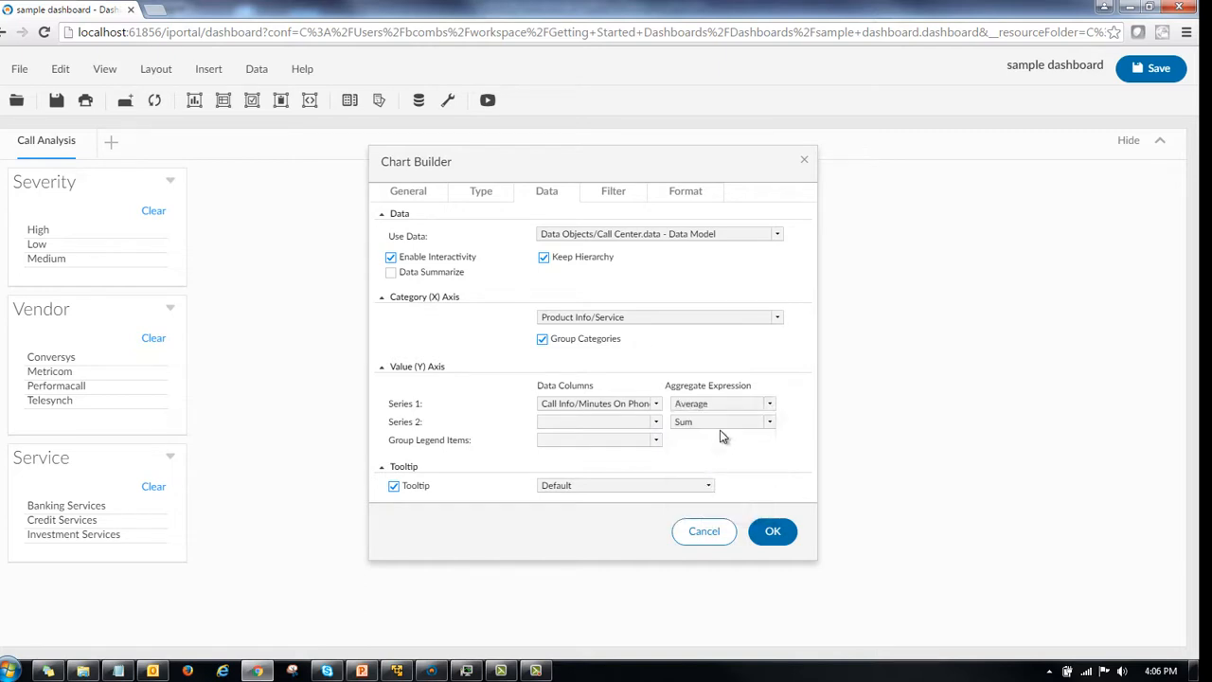
{"action": "left_click", "coordinate": [657, 442]}
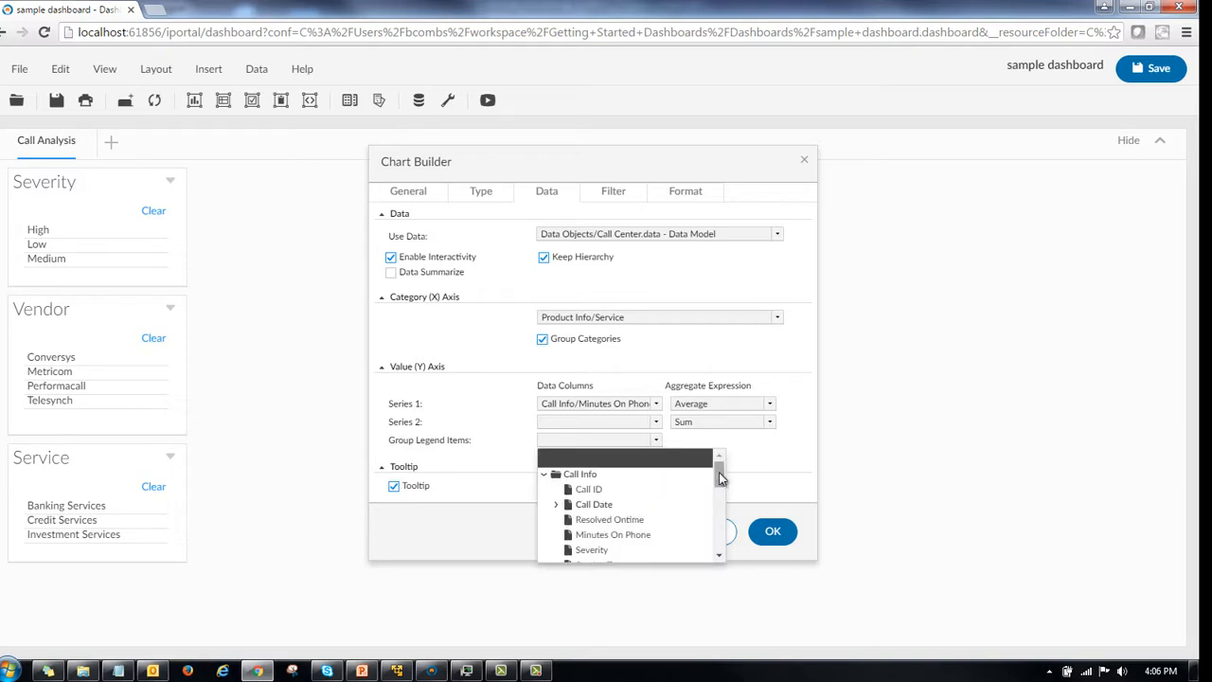
{"action": "left_click_drag", "start_coordinate": [719, 474], "coordinate": [718, 504]}
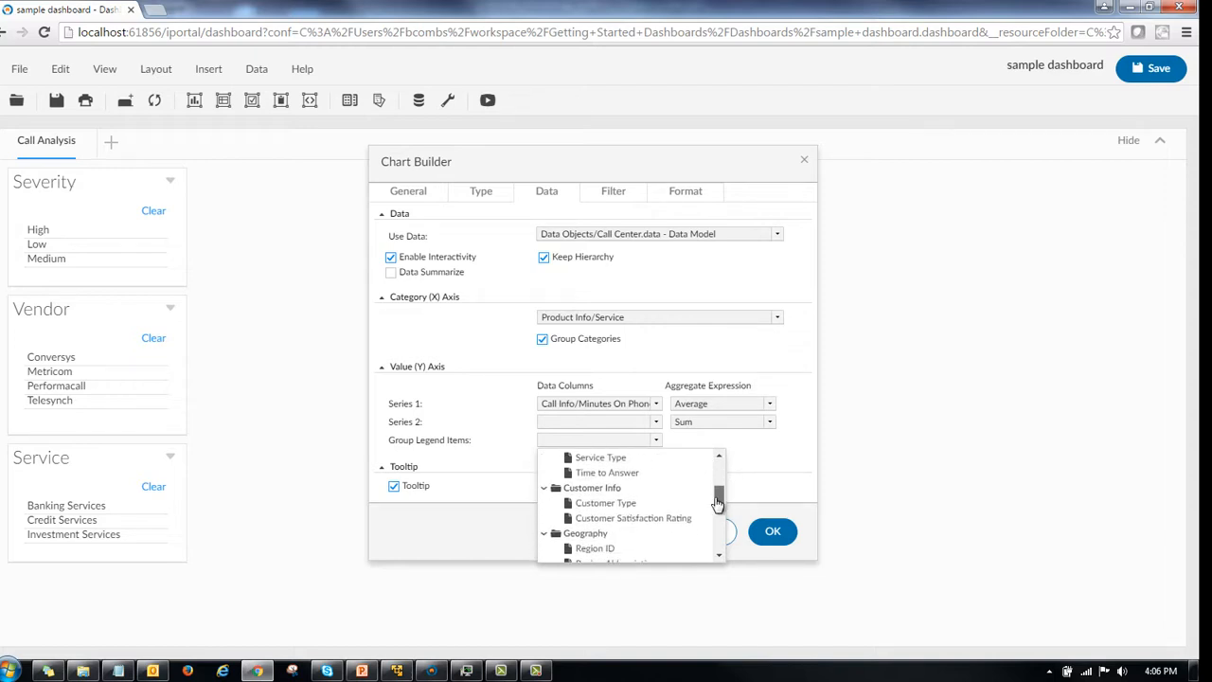
{"action": "left_click", "coordinate": [618, 502]}
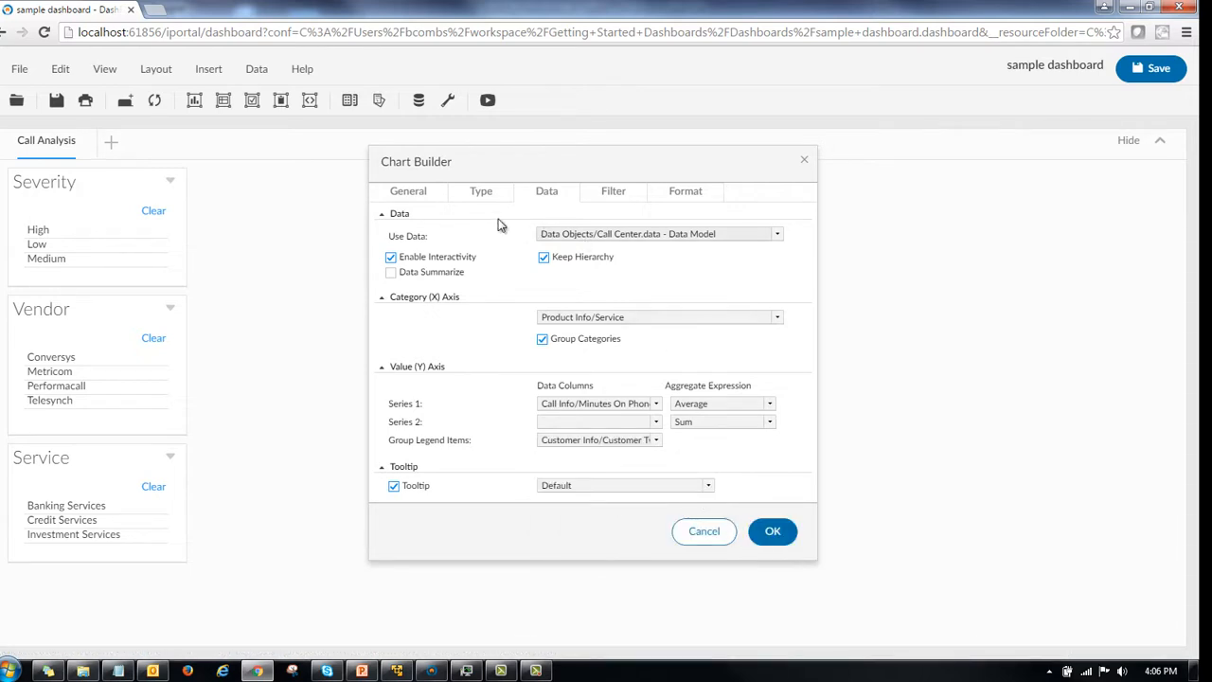
Step: Set the column chart's header to "Call Minutes Analysis" and its chart title to "Call Minutes by Services by Account"
{"action": "left_click", "coordinate": [425, 197]}
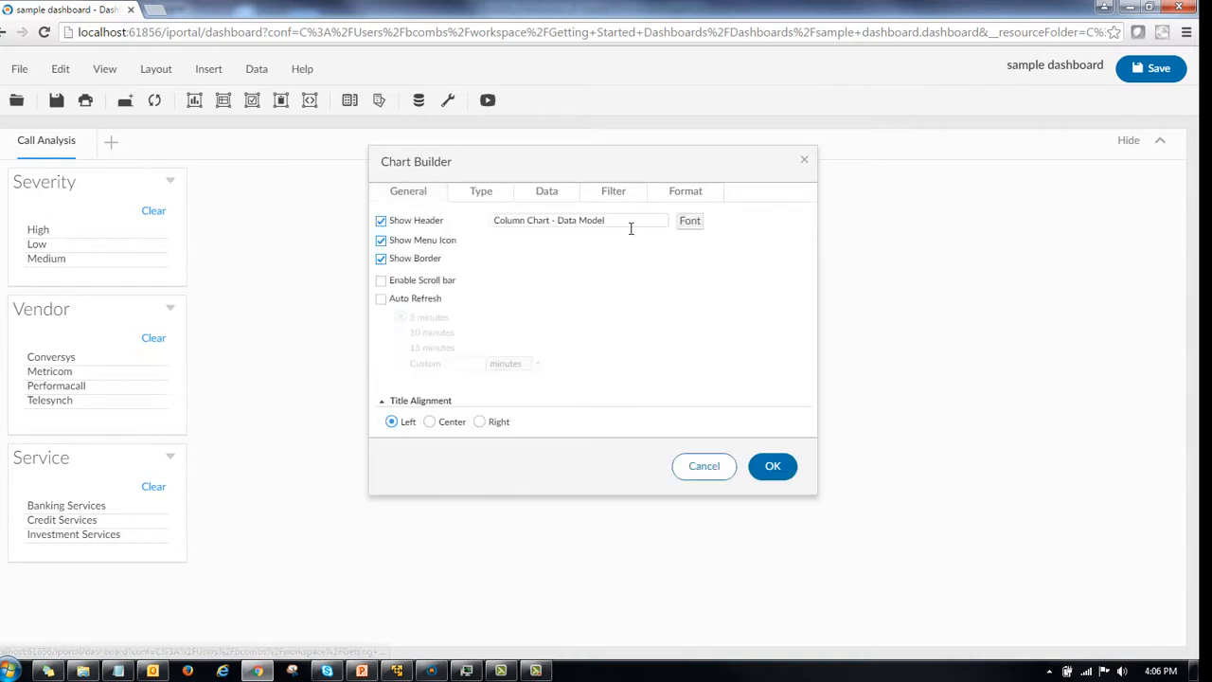
{"action": "left_click_drag", "start_coordinate": [633, 222], "coordinate": [473, 223]}
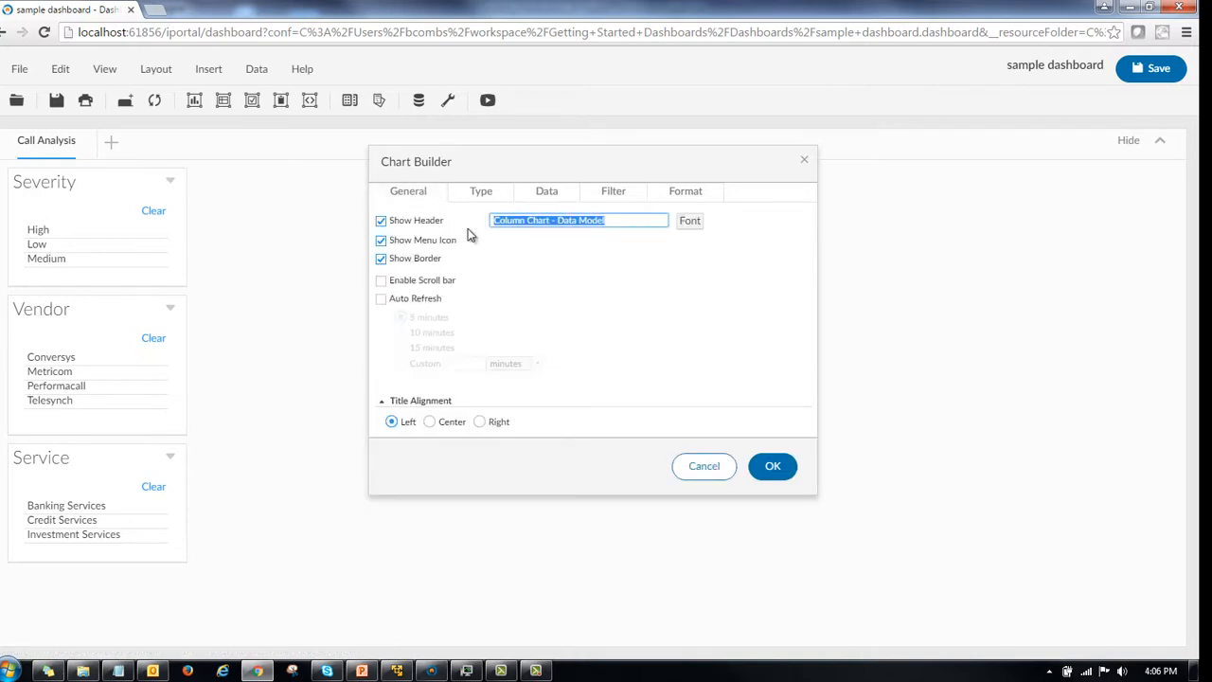
{"action": "type", "text": "Call Mi"}
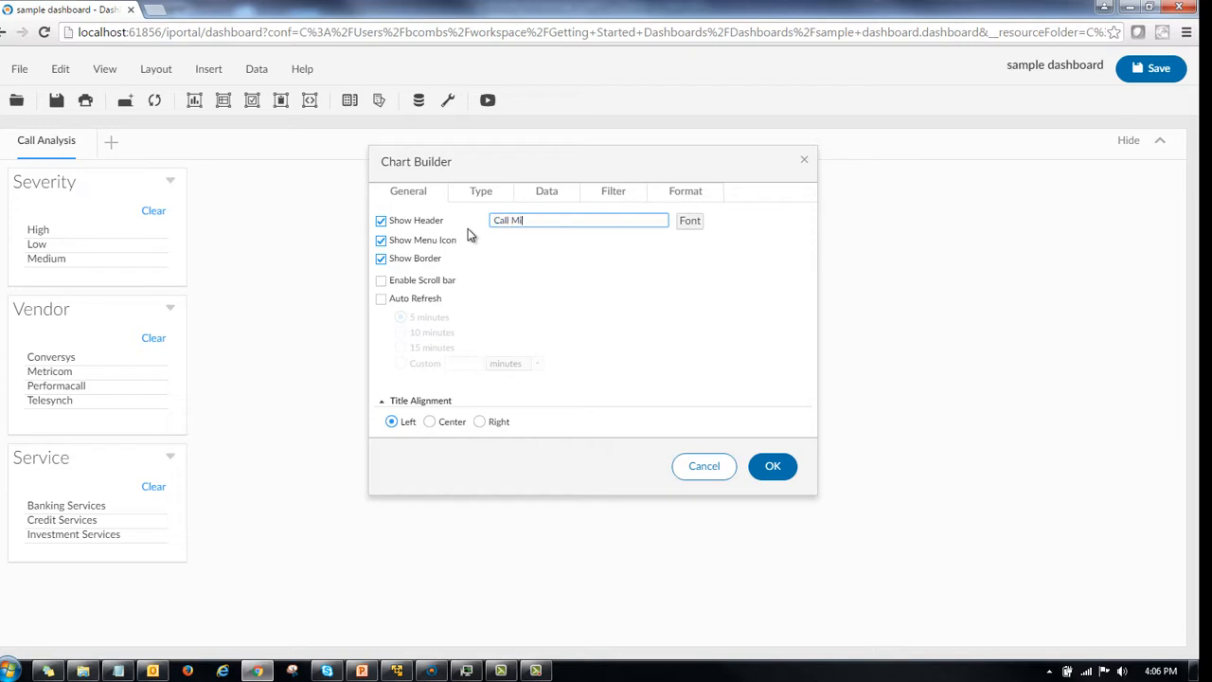
{"action": "type", "text": "nutes Analysis"}
{"action": "left_click", "coordinate": [706, 194]}
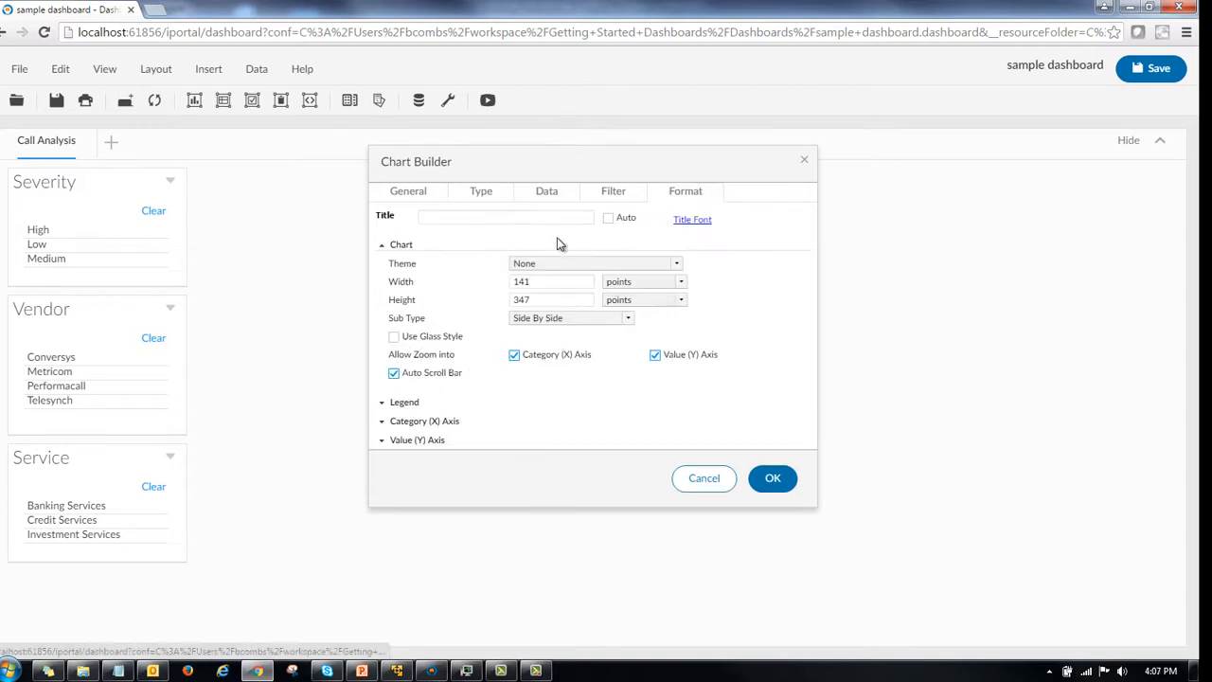
{"action": "left_click", "coordinate": [489, 216]}
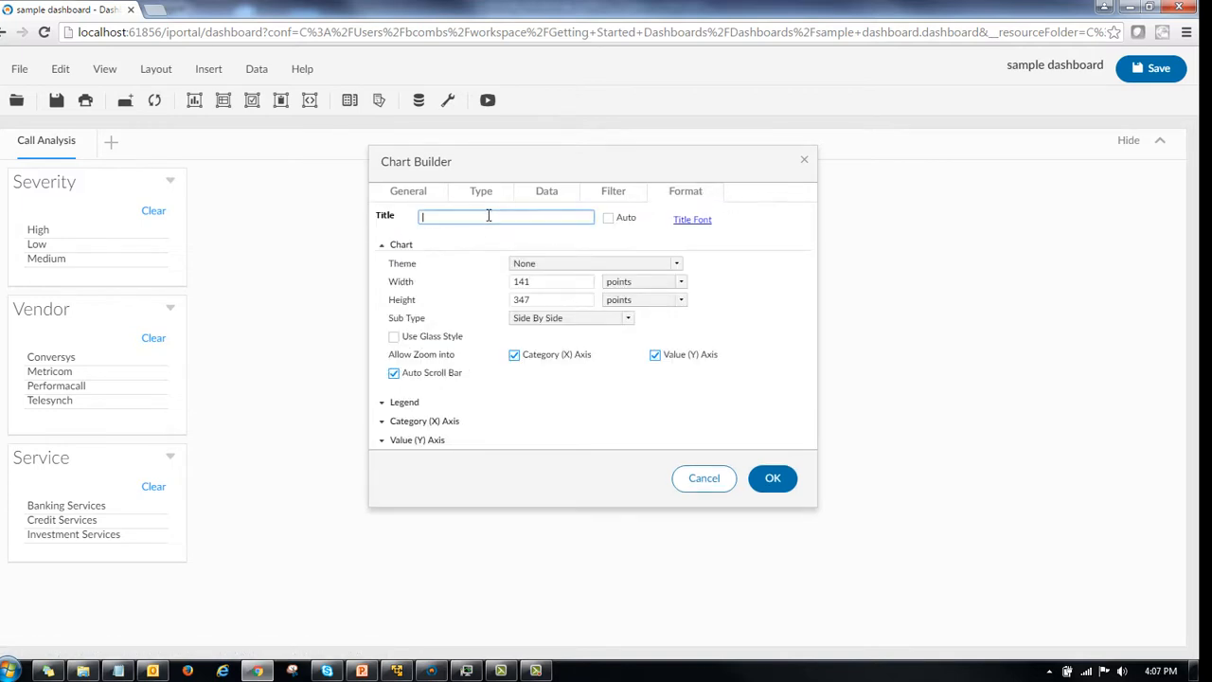
{"action": "type", "text": "Call Minutes by Services by Account"}
Step: Show the legend above the column chart, apply the ThemesReportItems3.Clean Blue theme and create the chart
{"action": "left_click", "coordinate": [386, 405]}
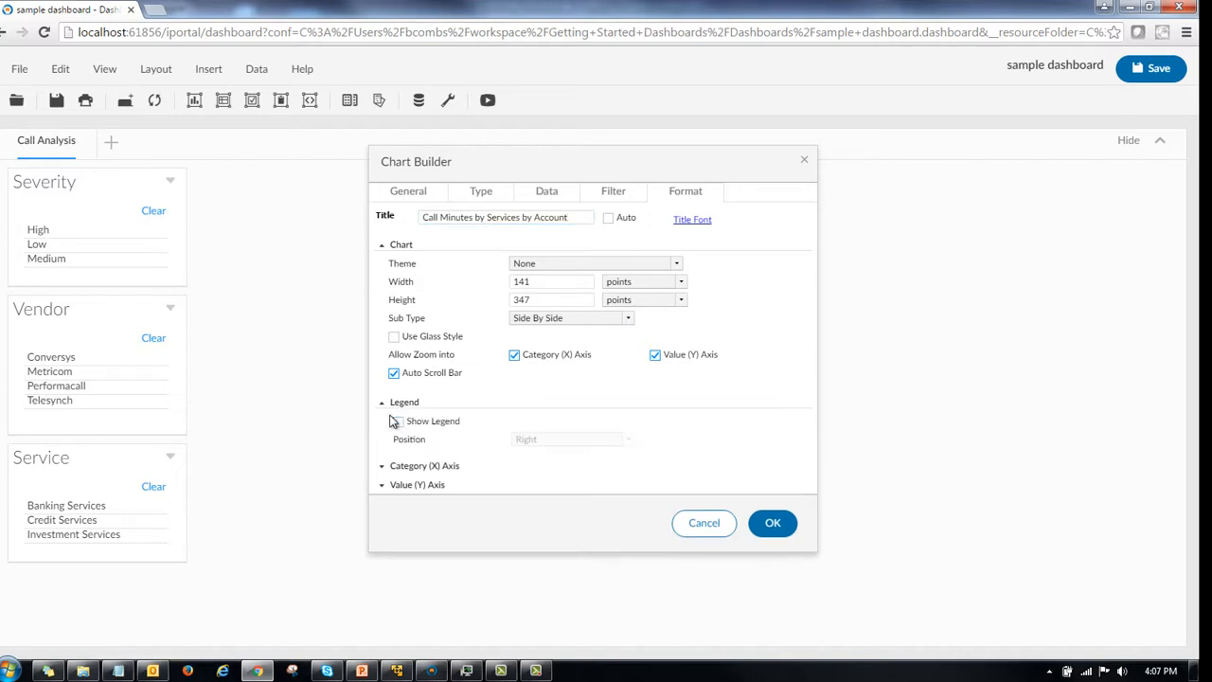
{"action": "left_click", "coordinate": [399, 423]}
{"action": "left_click", "coordinate": [559, 442]}
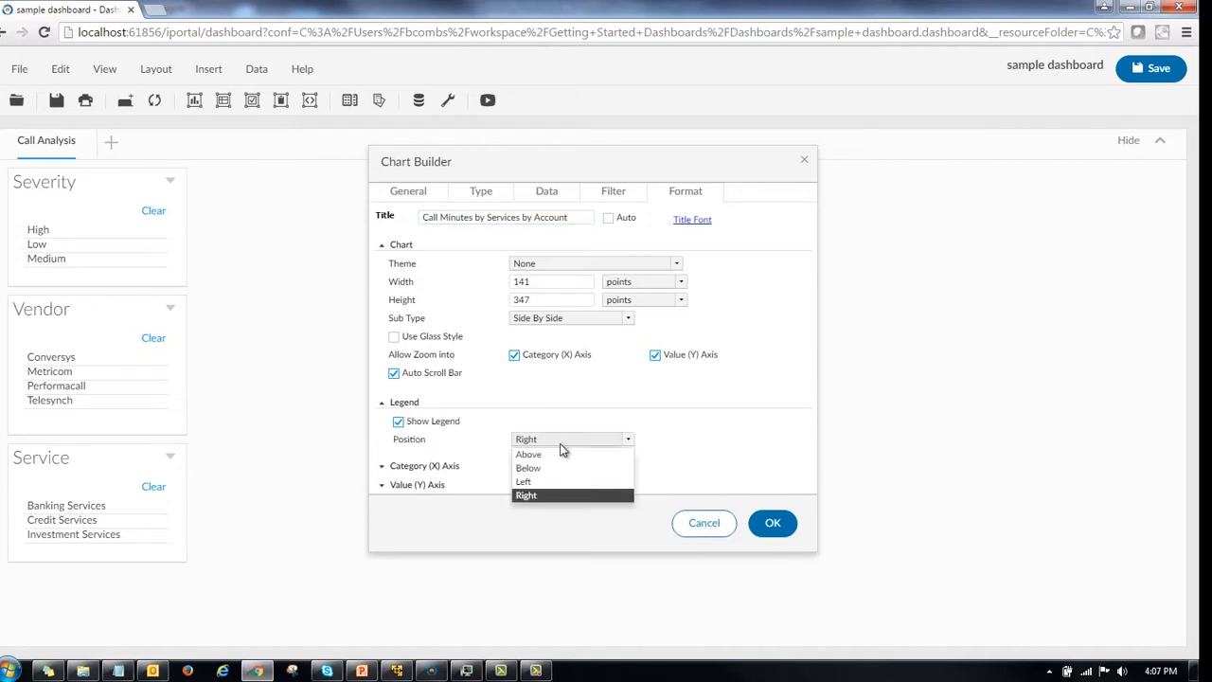
{"action": "left_click", "coordinate": [548, 456]}
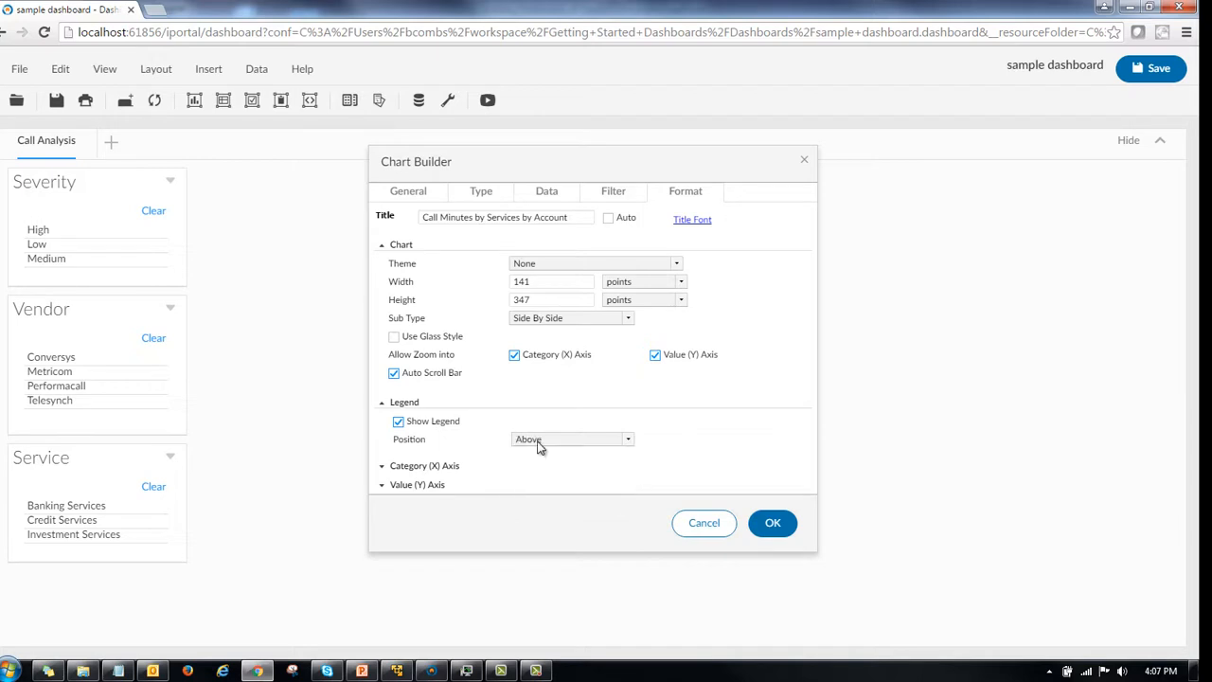
{"action": "left_click", "coordinate": [678, 265]}
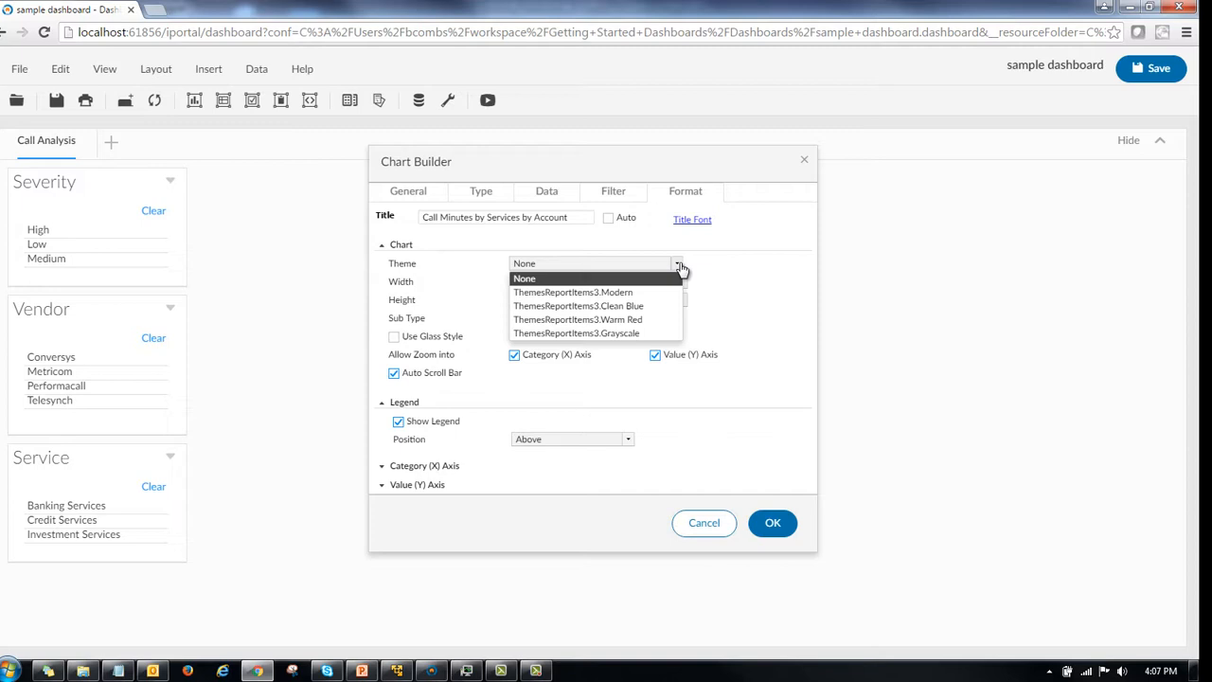
{"action": "left_click", "coordinate": [634, 307]}
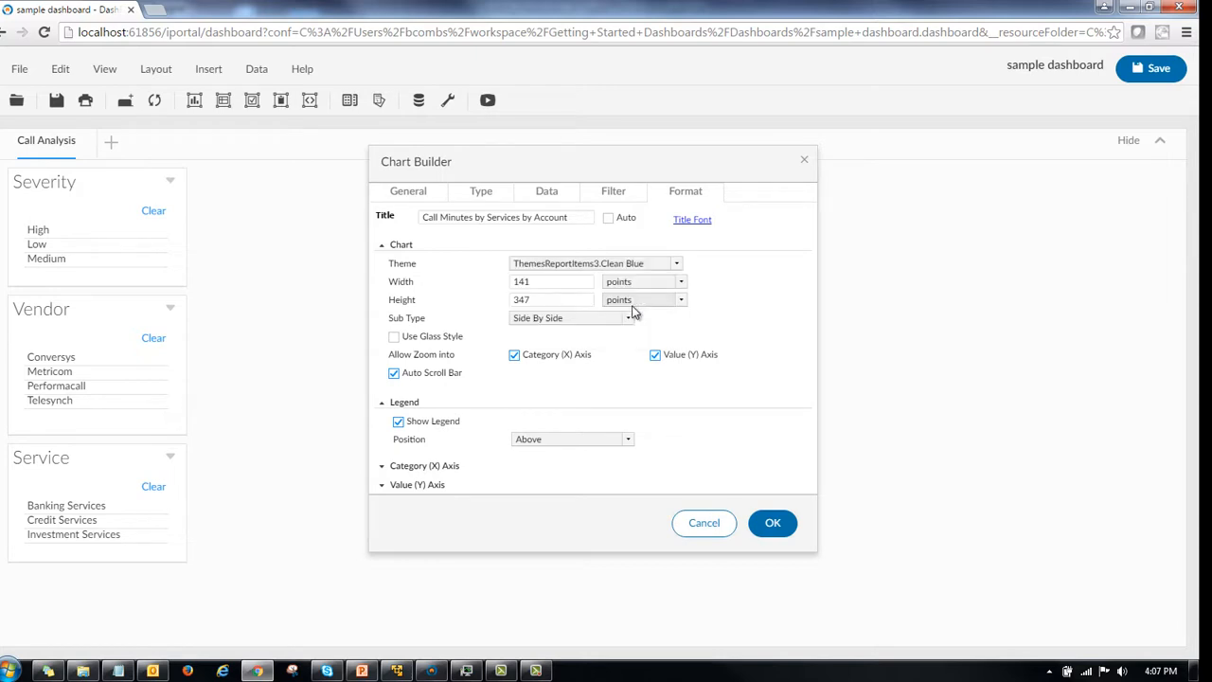
{"action": "left_click", "coordinate": [775, 524]}
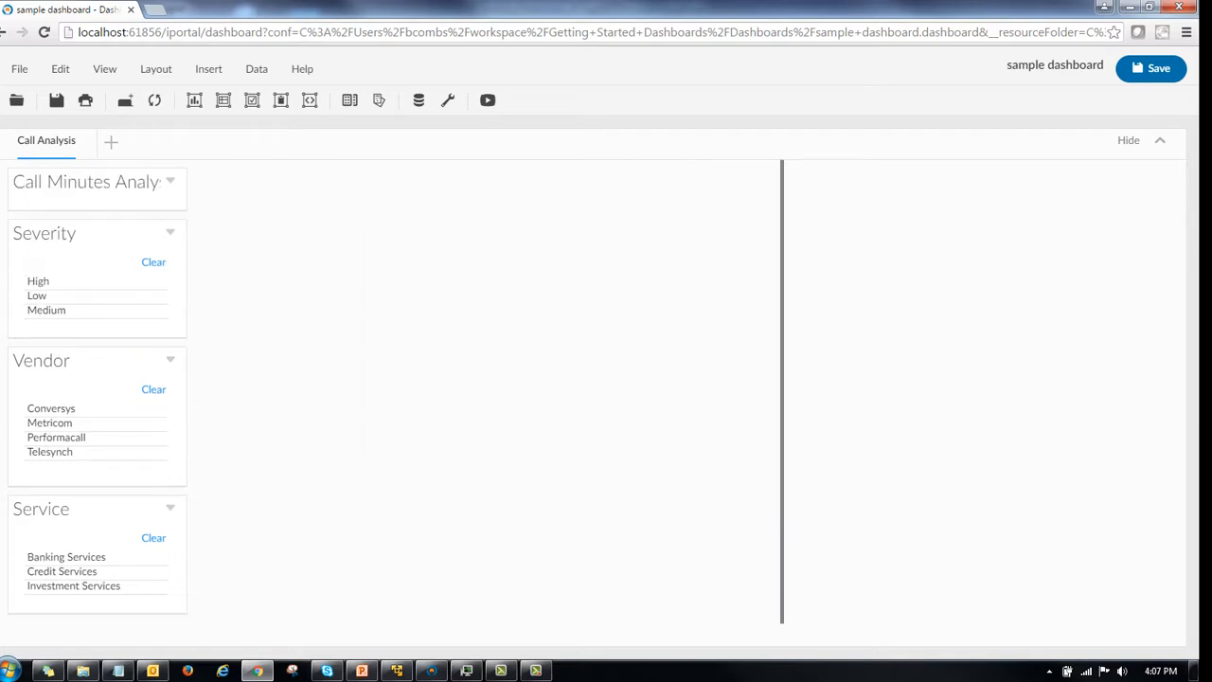
Step: Move the Call Minutes Analysis chart beside the selector column and shorten it to end about level with the Vendor selector's lower edge
{"action": "left_click_drag", "start_coordinate": [82, 173], "coordinate": [633, 248]}
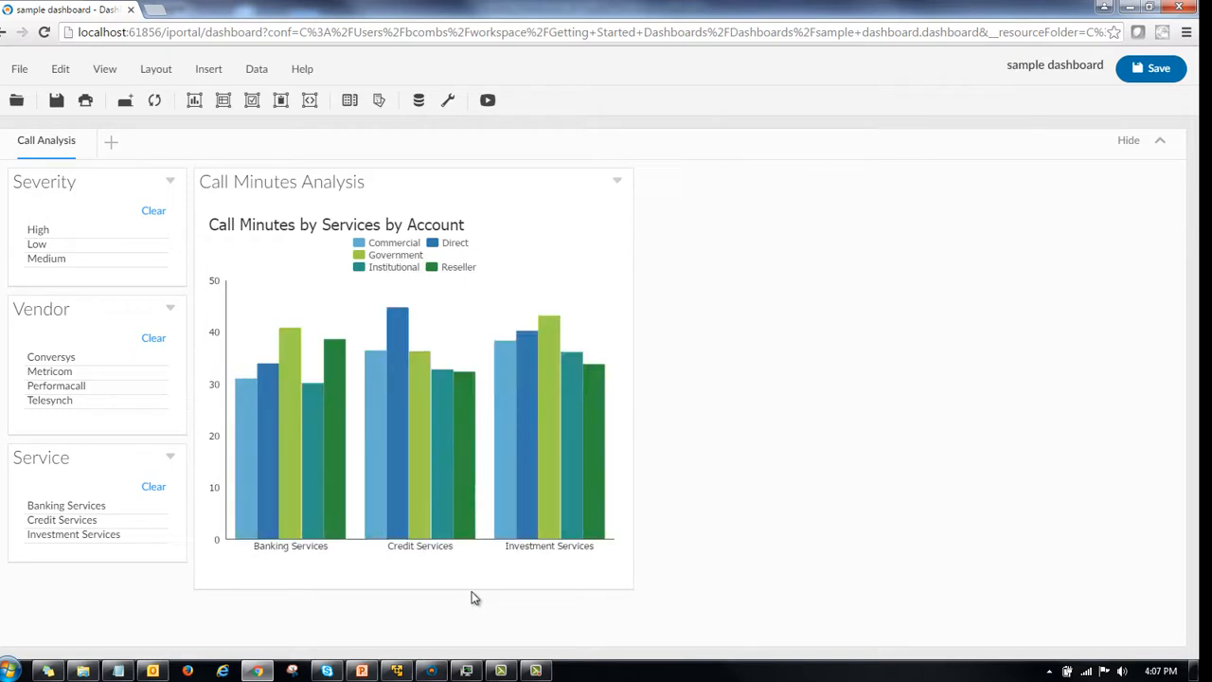
{"action": "left_click_drag", "start_coordinate": [489, 587], "coordinate": [499, 399]}
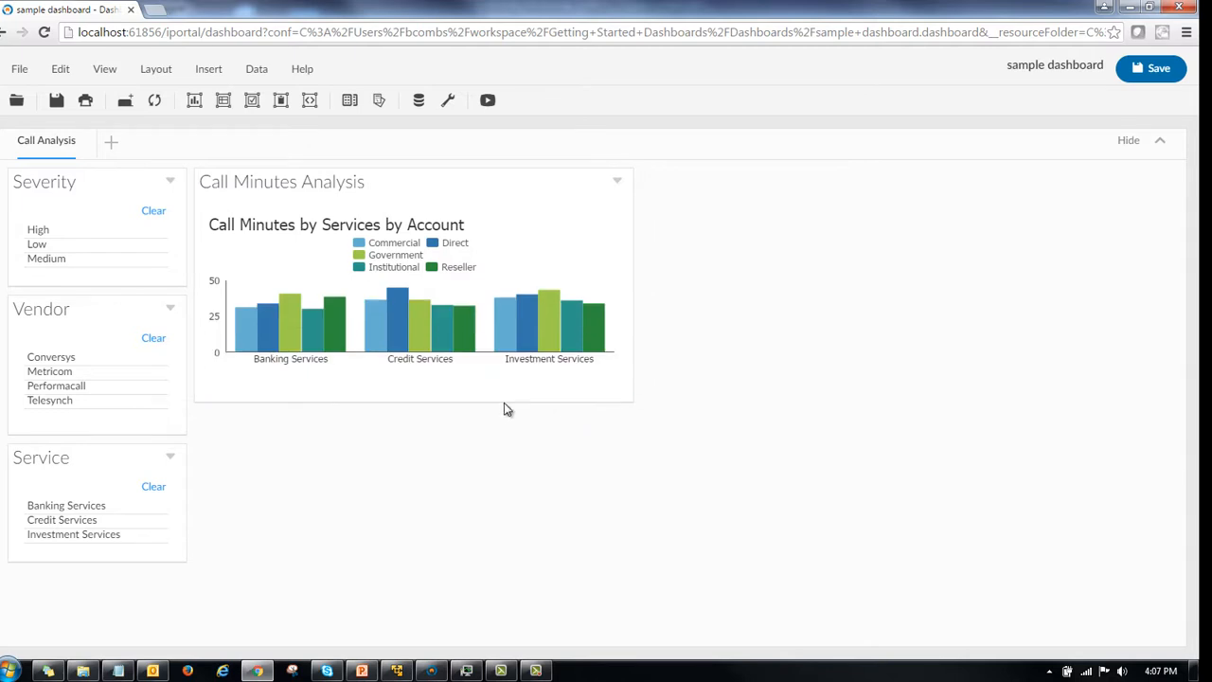
{"action": "left_click_drag", "start_coordinate": [509, 400], "coordinate": [513, 428]}
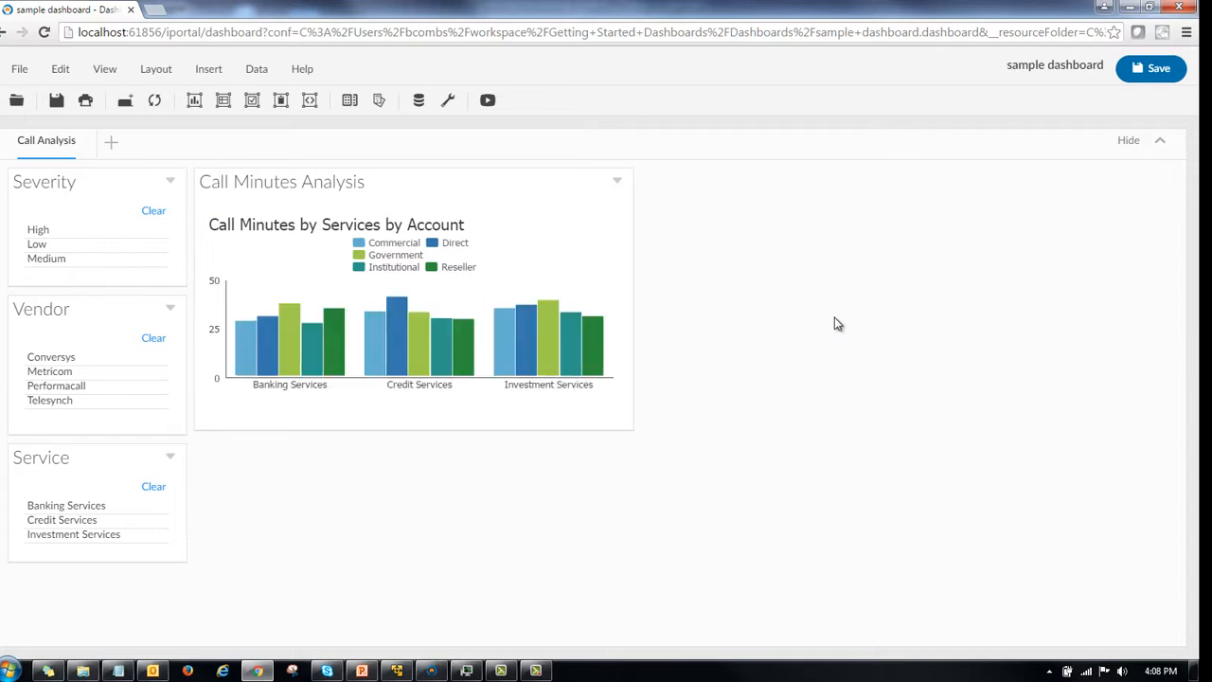
Step: Start a bar chart on the Call Center data model with Vendor Info/Vendor as its category (X) axis
{"action": "left_click", "coordinate": [194, 101]}
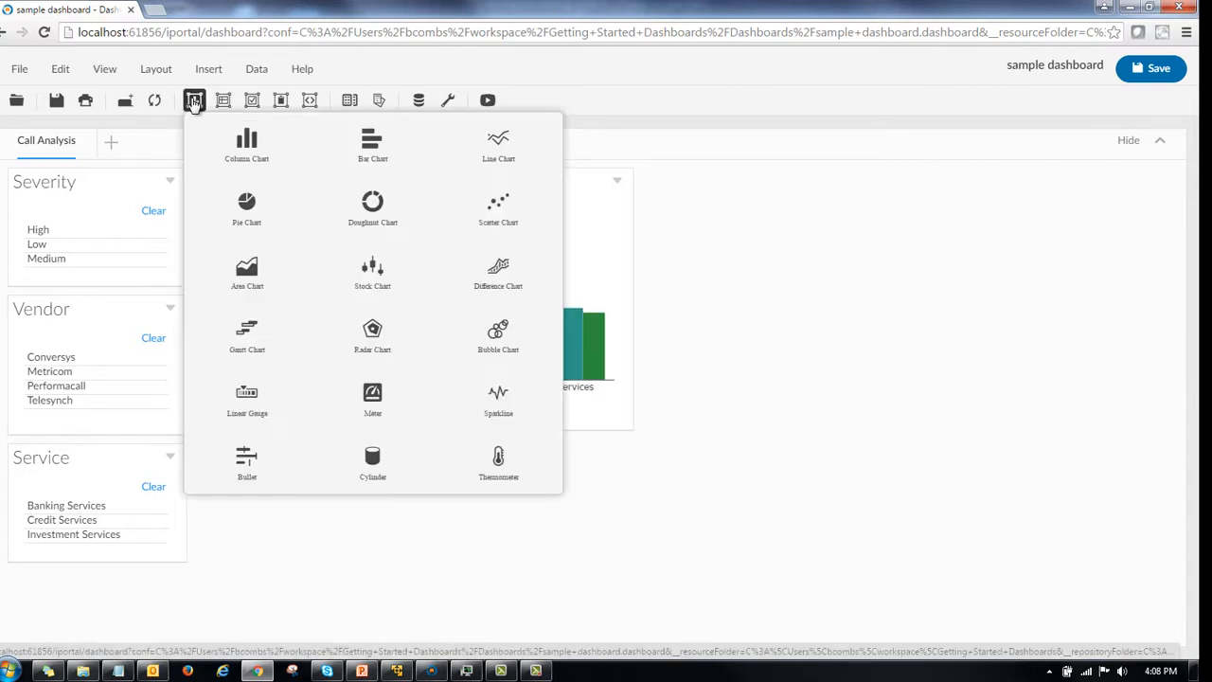
{"action": "left_click", "coordinate": [376, 147]}
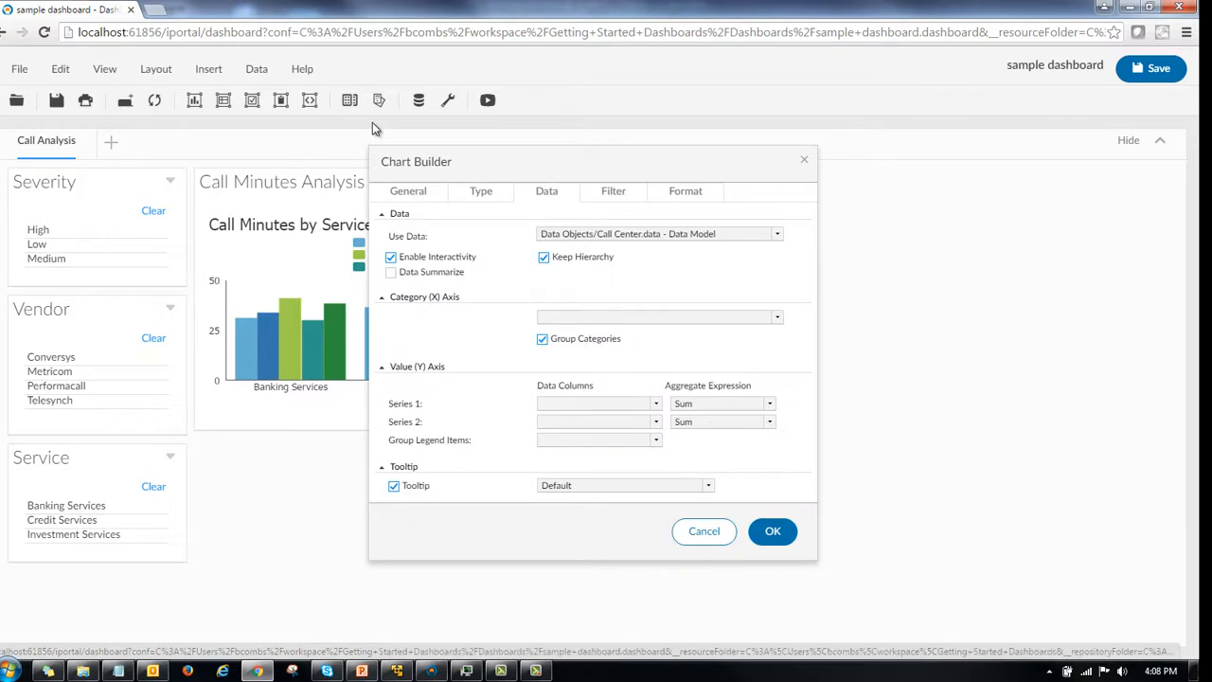
{"action": "left_click", "coordinate": [777, 319]}
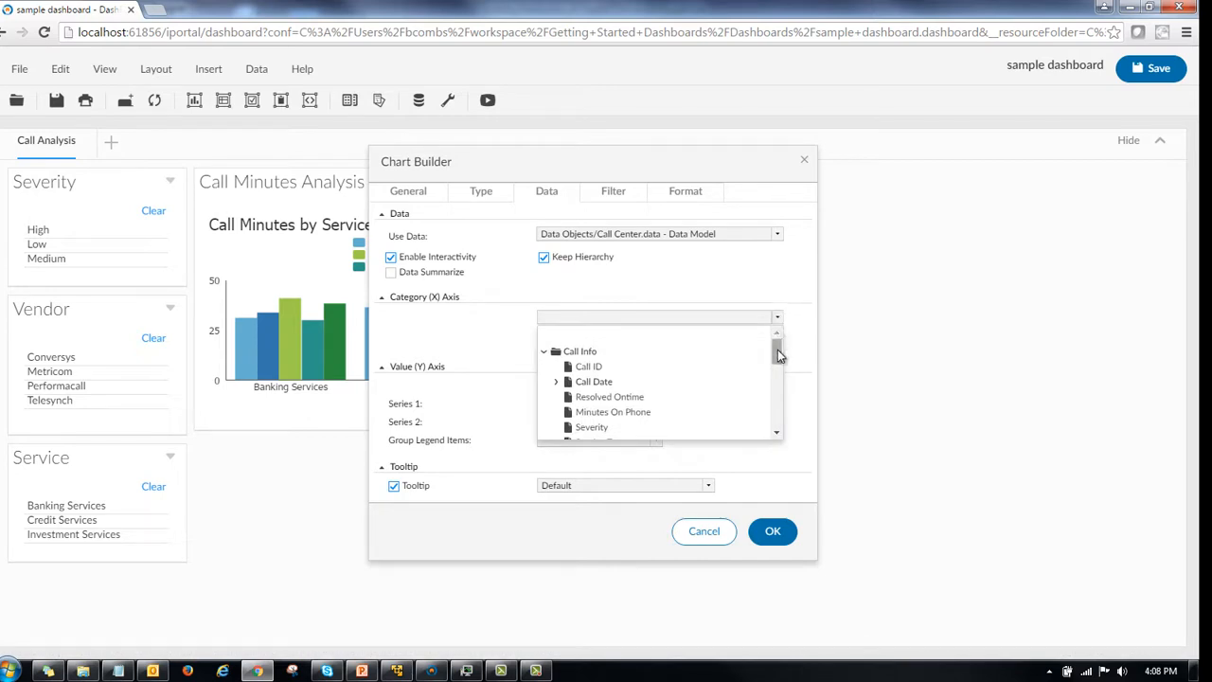
{"action": "left_click_drag", "start_coordinate": [778, 355], "coordinate": [777, 414]}
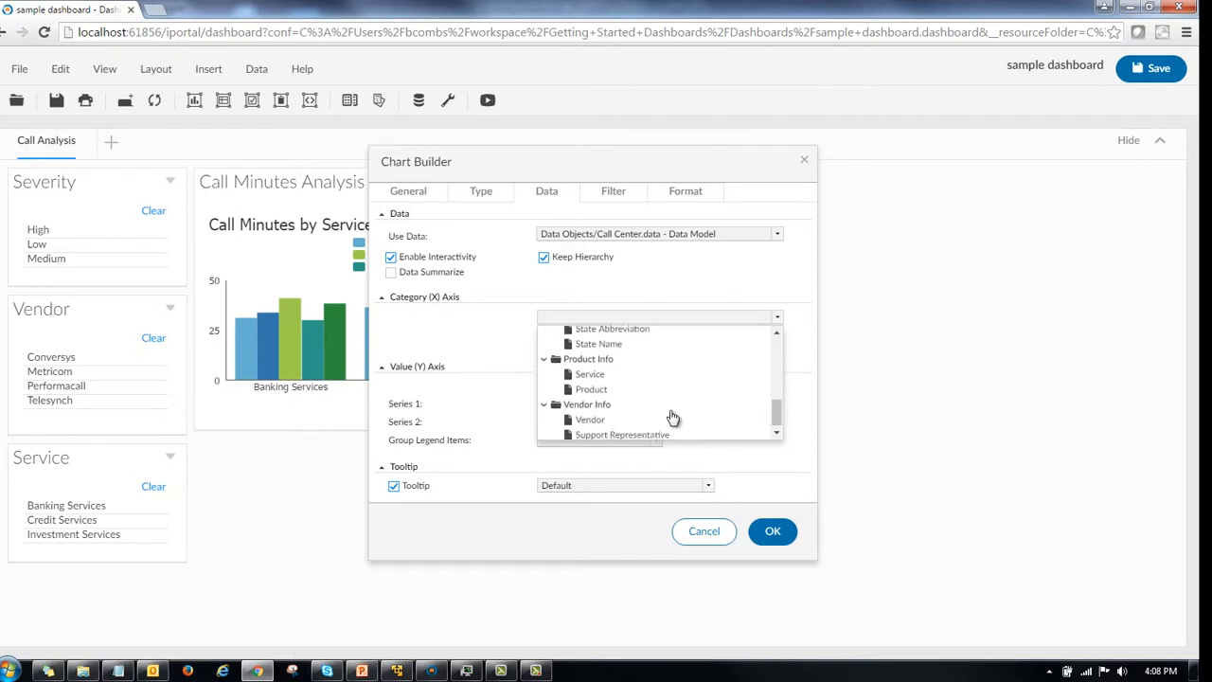
{"action": "left_click", "coordinate": [591, 419]}
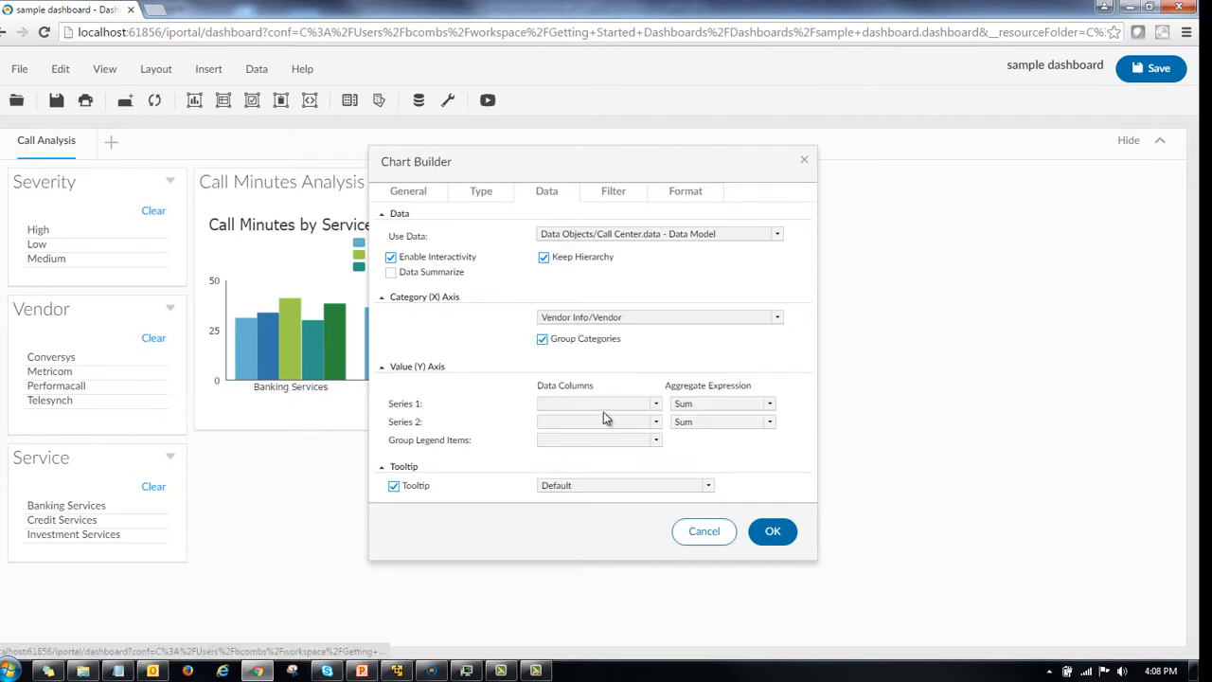
Step: Set the bar chart's Series 1 to the Average of Call Info/Minutes On Phone and group its legend items by Product Info/Service
{"action": "left_click", "coordinate": [658, 405]}
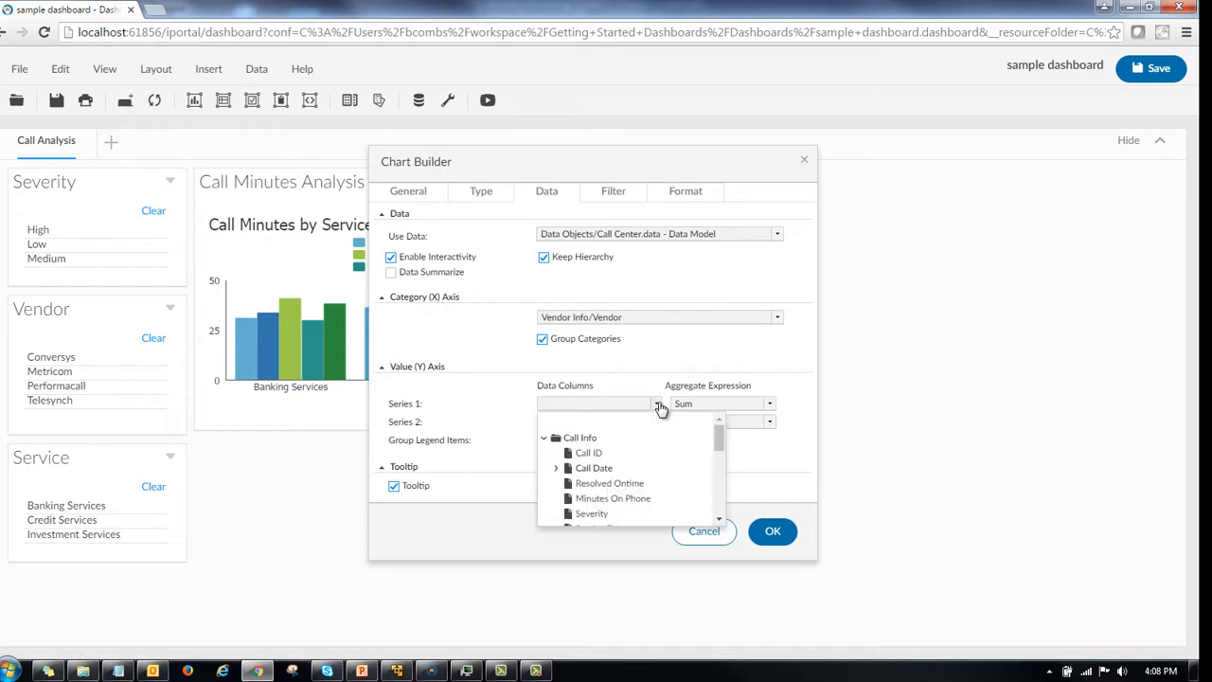
{"action": "left_click", "coordinate": [650, 500]}
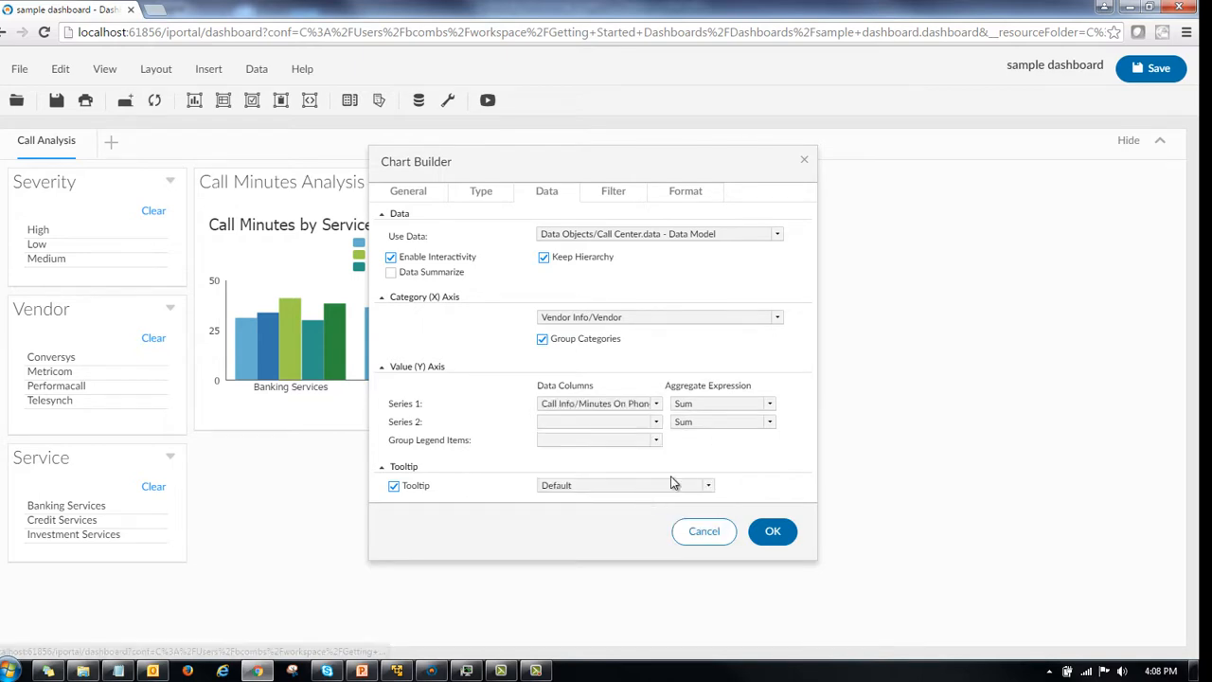
{"action": "left_click", "coordinate": [772, 405]}
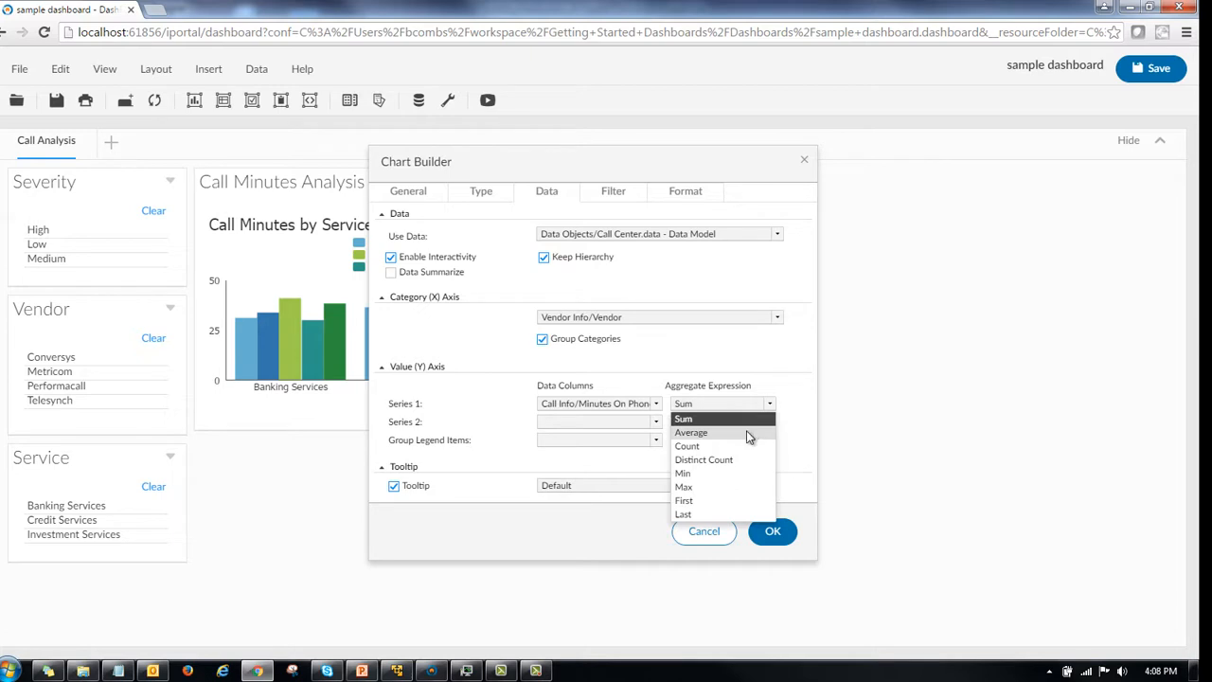
{"action": "left_click", "coordinate": [747, 433]}
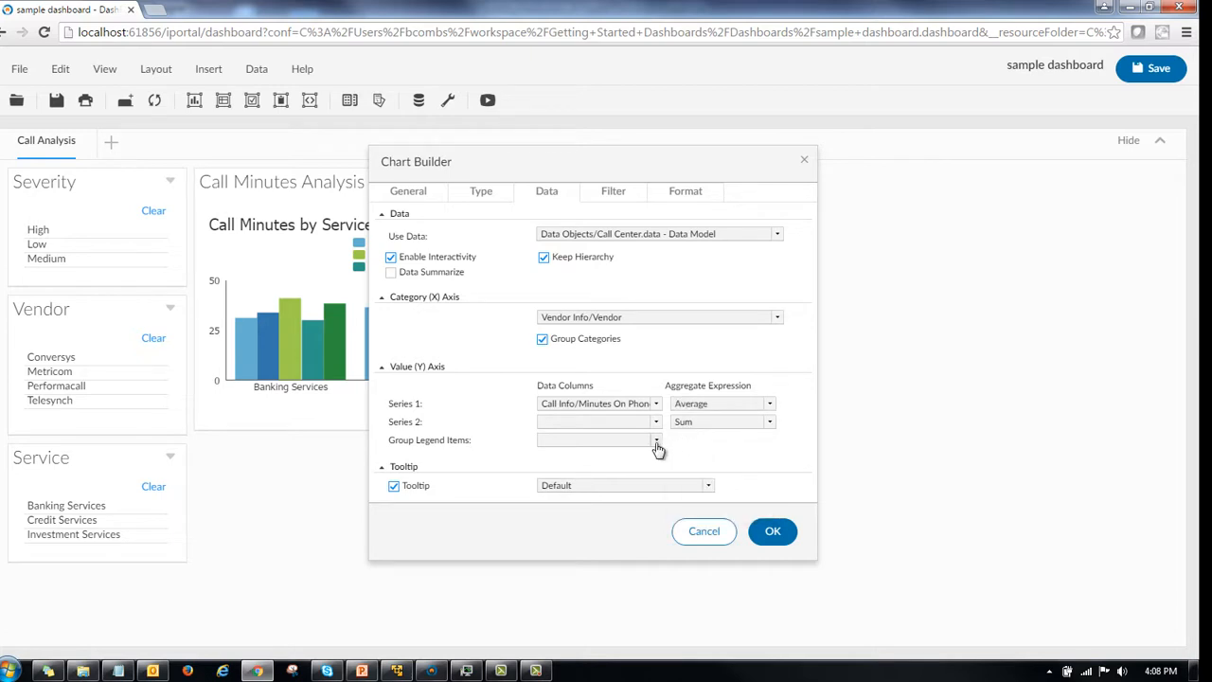
{"action": "left_click", "coordinate": [657, 442]}
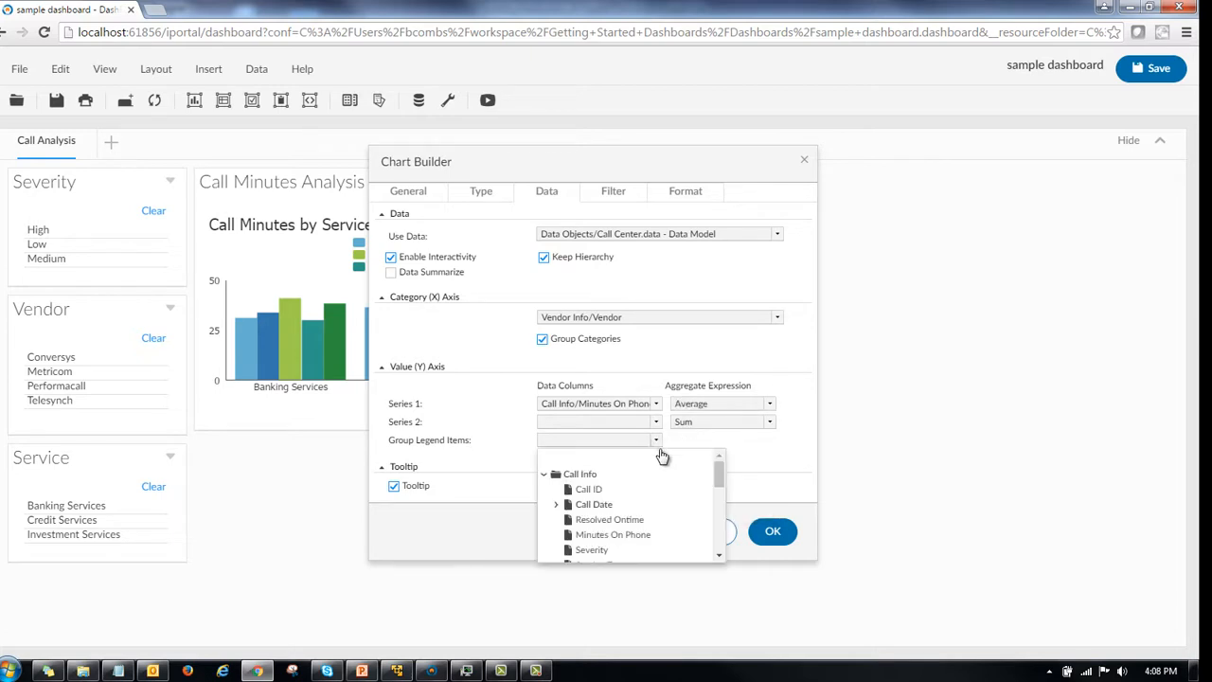
{"action": "left_click_drag", "start_coordinate": [722, 476], "coordinate": [722, 560]}
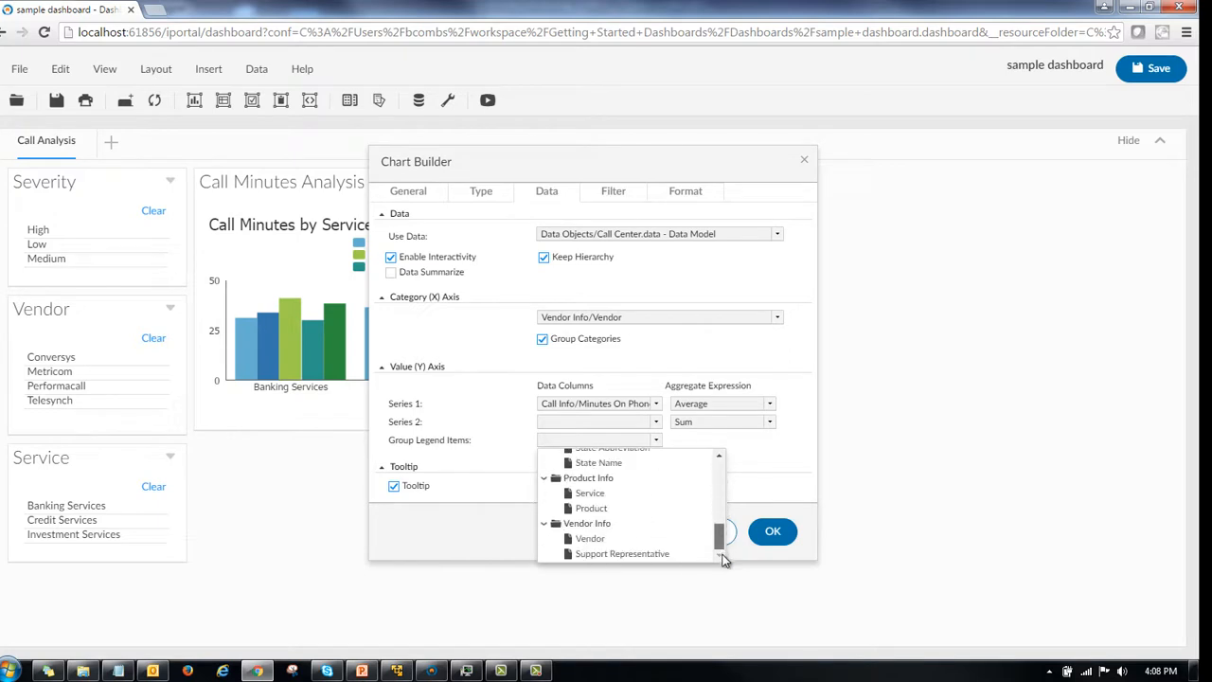
{"action": "left_click", "coordinate": [611, 495]}
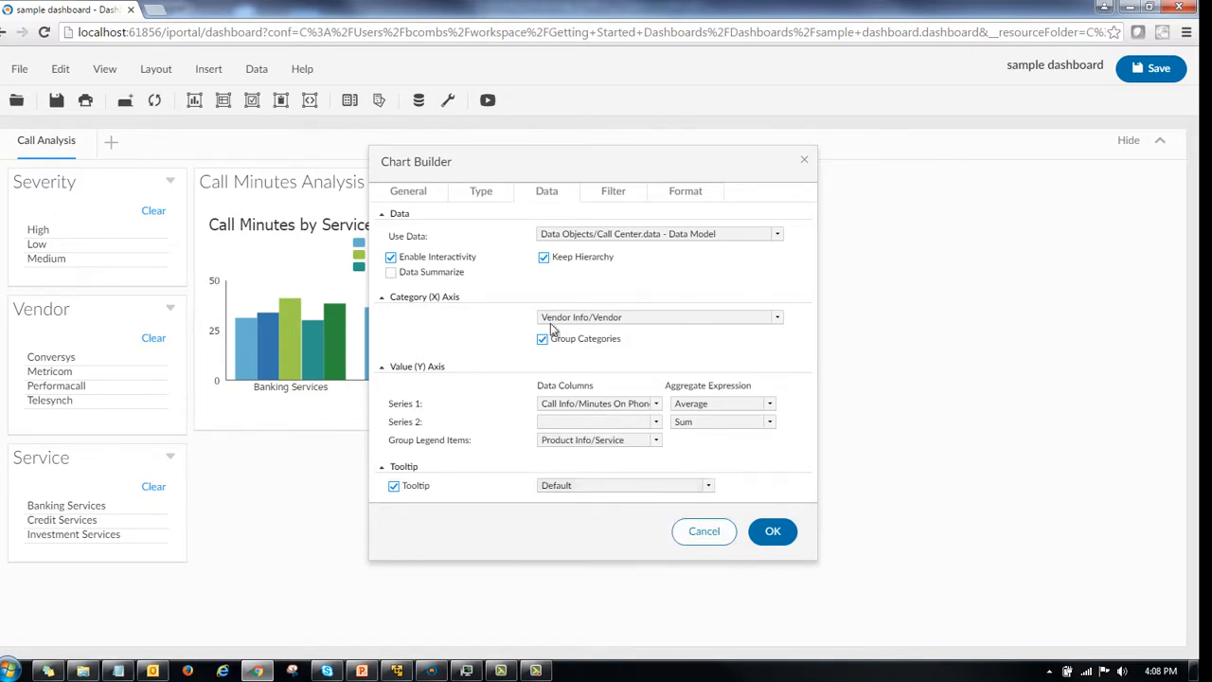
Step: Set the bar chart's header to Vendor Activity and its chart title to Call Minutes by Vendor by Product
{"action": "left_click", "coordinate": [411, 195]}
{"action": "left_click_drag", "start_coordinate": [592, 220], "coordinate": [495, 220]}
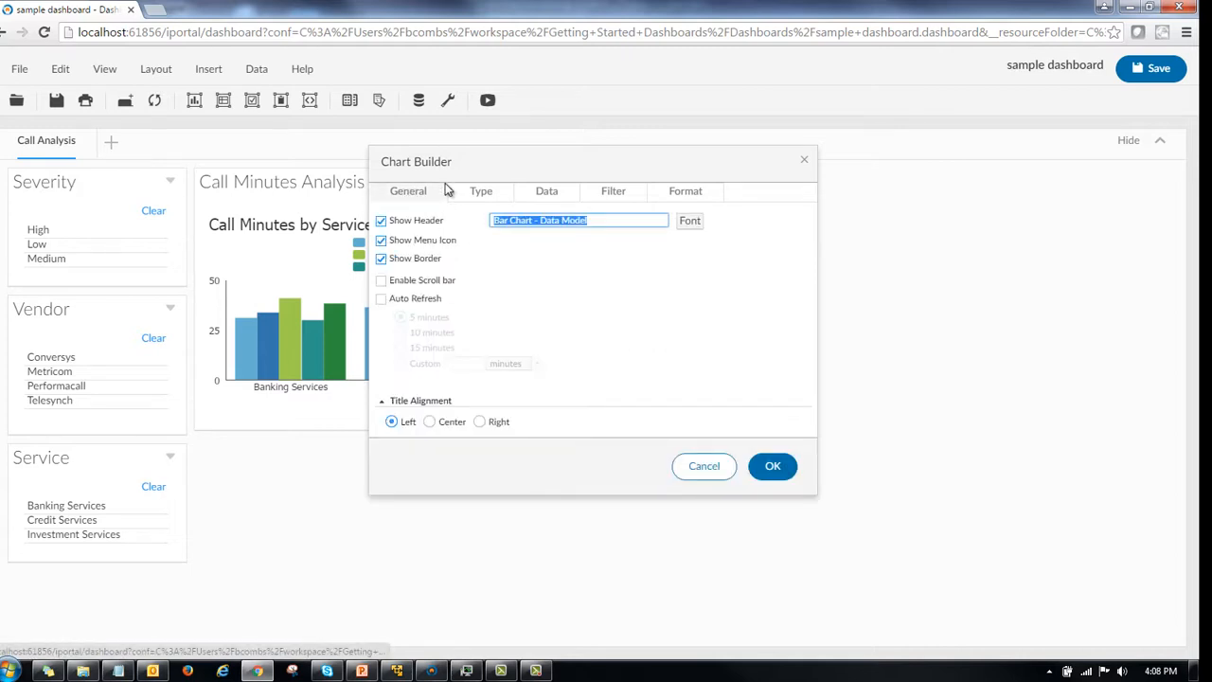
{"action": "type", "text": "Vendor A"}
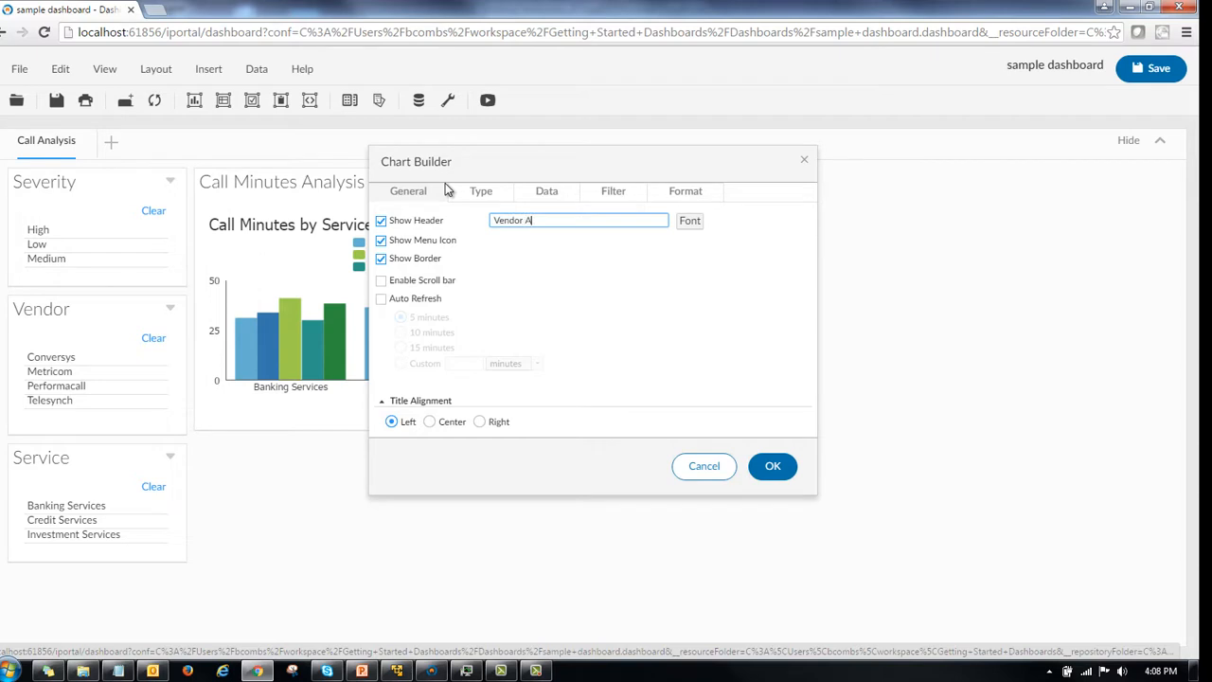
{"action": "type", "text": "ctivity"}
{"action": "left_click", "coordinate": [702, 194]}
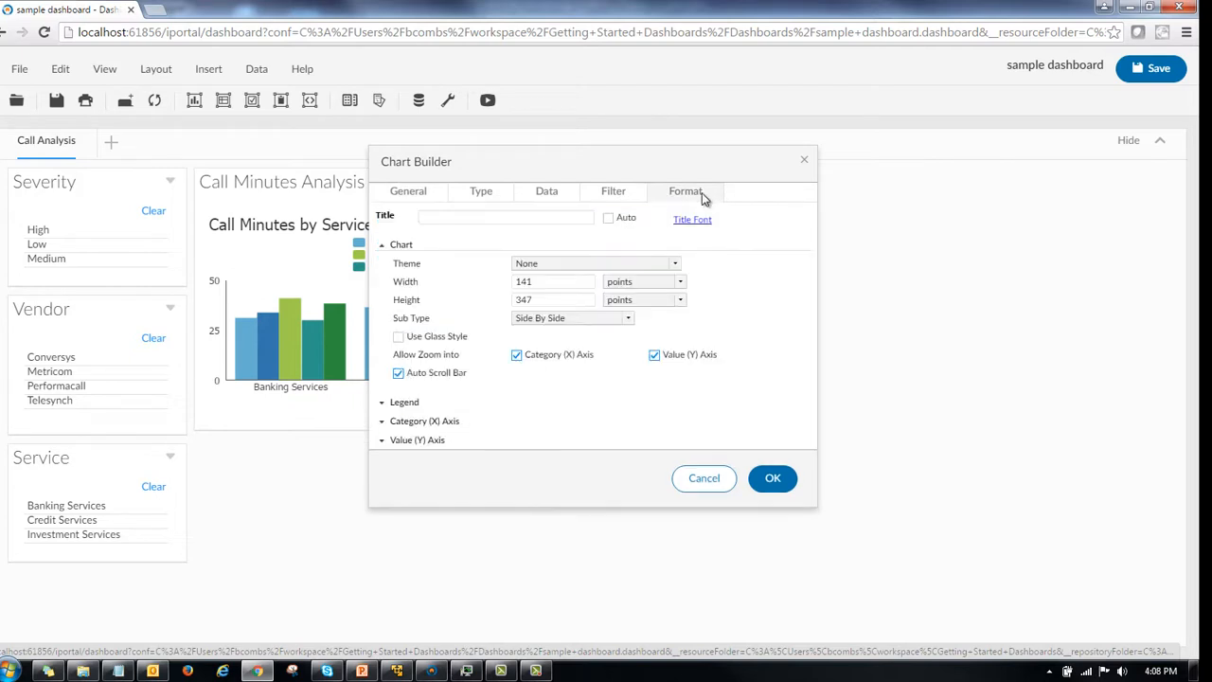
{"action": "left_click", "coordinate": [487, 217]}
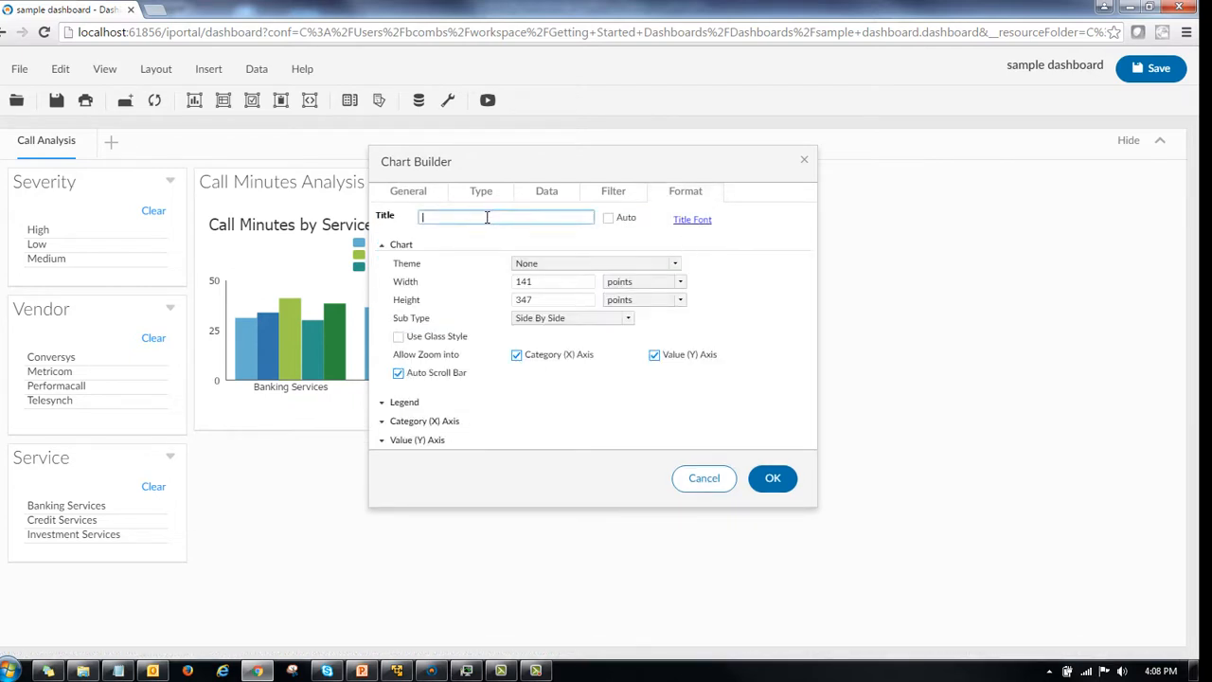
{"action": "type", "text": "Call Minutes by Vendor by Product"}
Step: Show the bar chart's legend above the plot, apply the ThemesReportItems3.Clean Blue theme and create the chart
{"action": "left_click", "coordinate": [383, 405]}
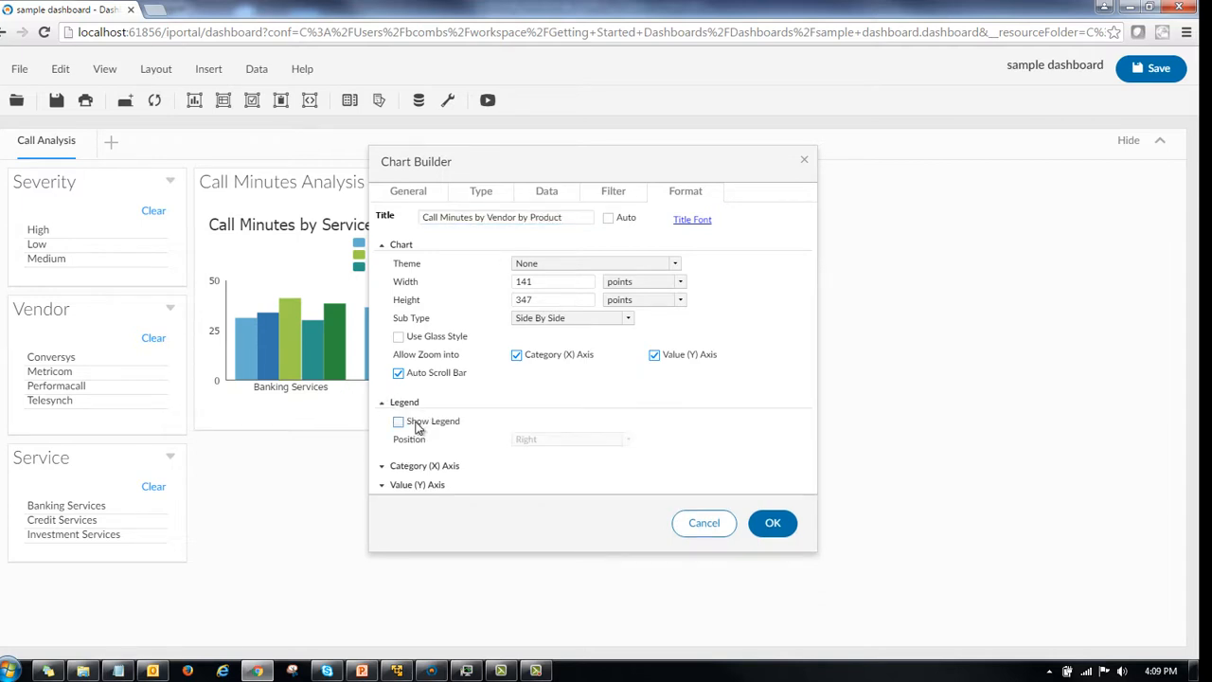
{"action": "left_click", "coordinate": [399, 421]}
{"action": "left_click", "coordinate": [528, 437]}
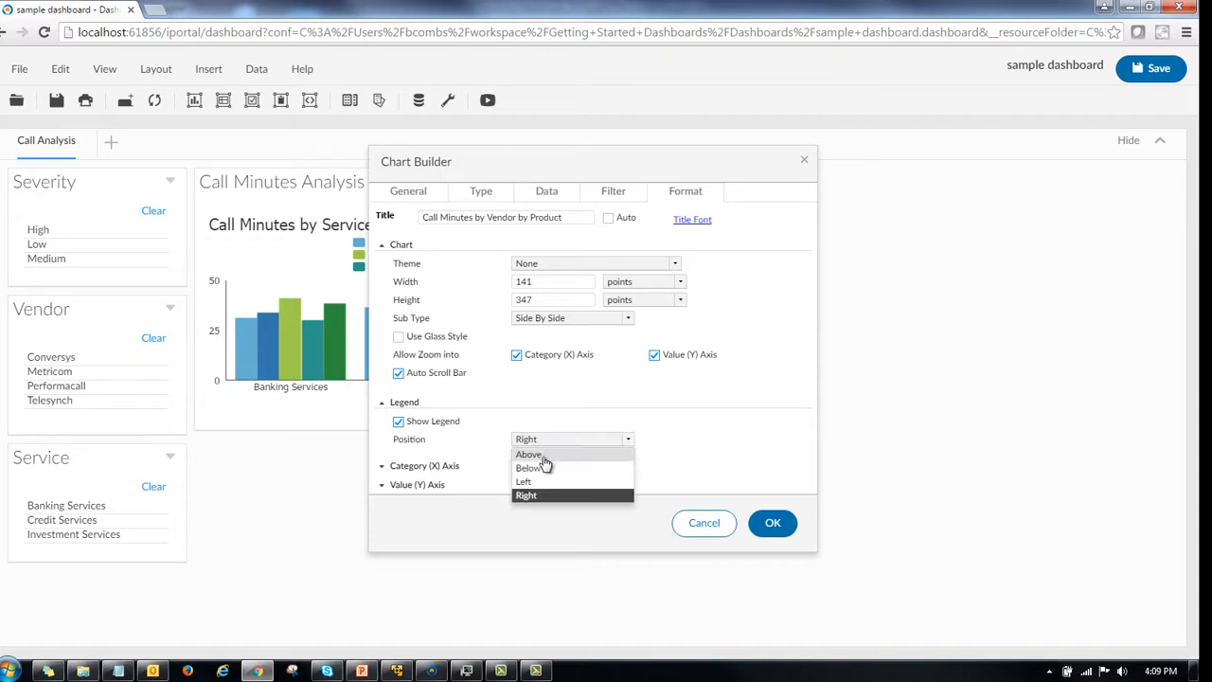
{"action": "left_click", "coordinate": [535, 456]}
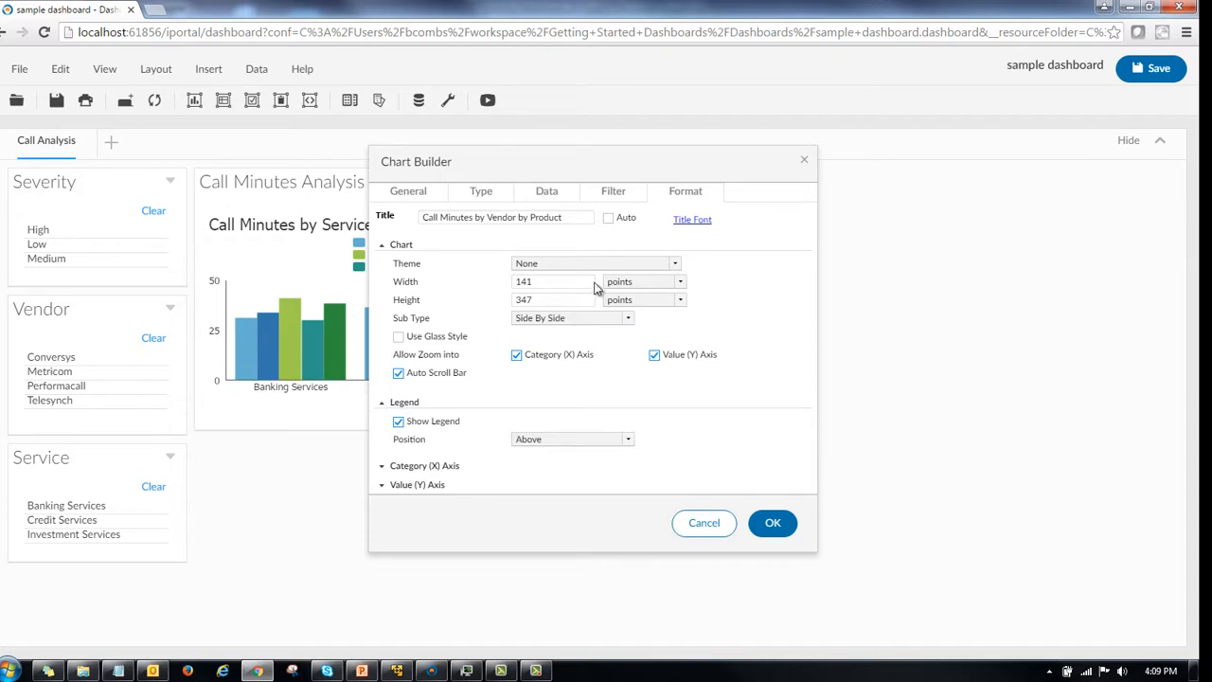
{"action": "left_click", "coordinate": [676, 265]}
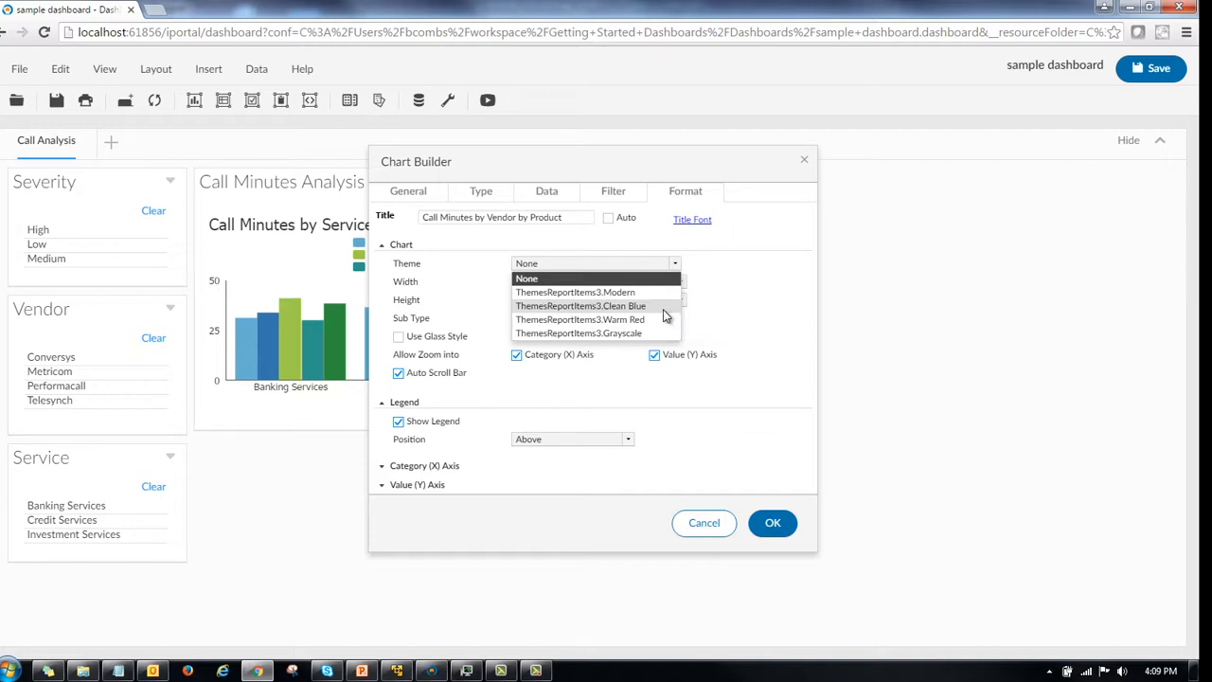
{"action": "left_click", "coordinate": [666, 310]}
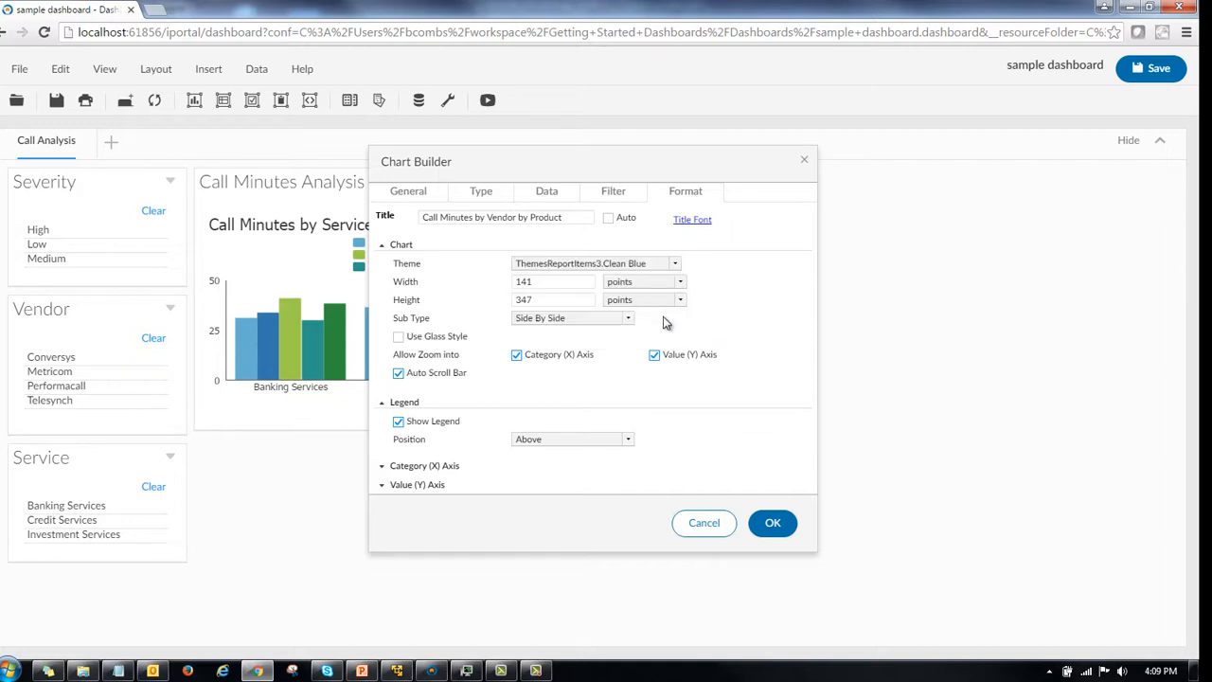
{"action": "left_click", "coordinate": [772, 529]}
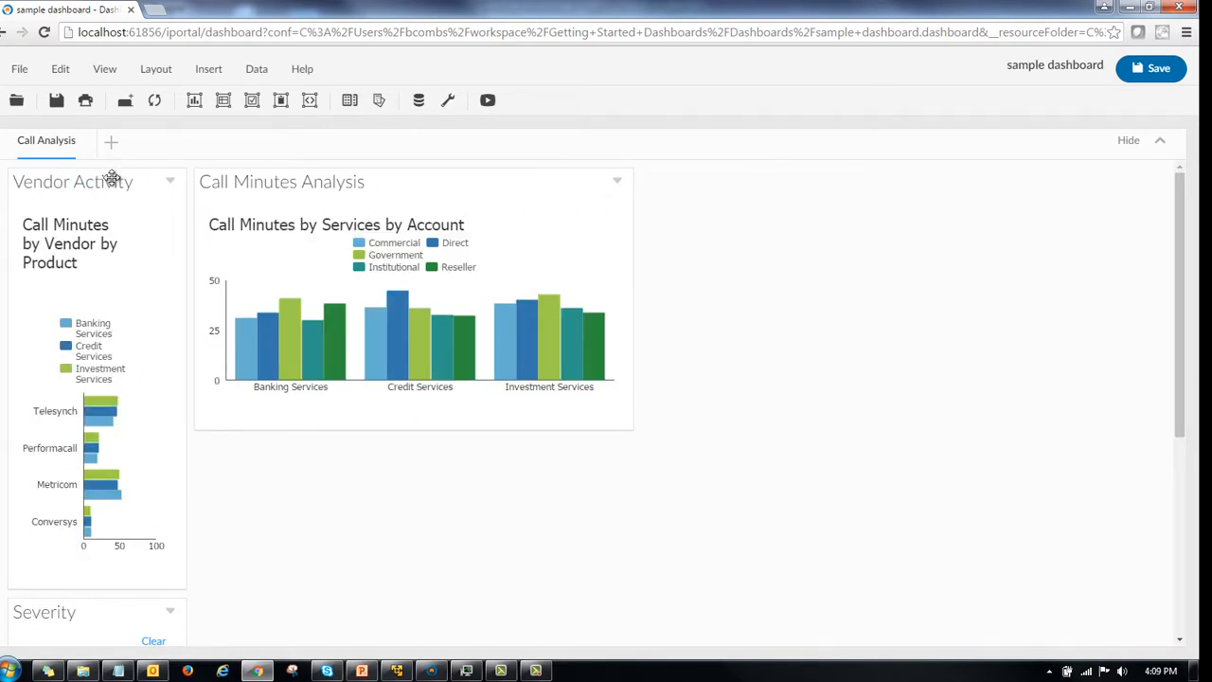
Step: Move the Vendor Activity chart beside the Call Minutes Analysis chart, filling the remaining width of the dashboard
{"action": "left_click_drag", "start_coordinate": [113, 175], "coordinate": [780, 188]}
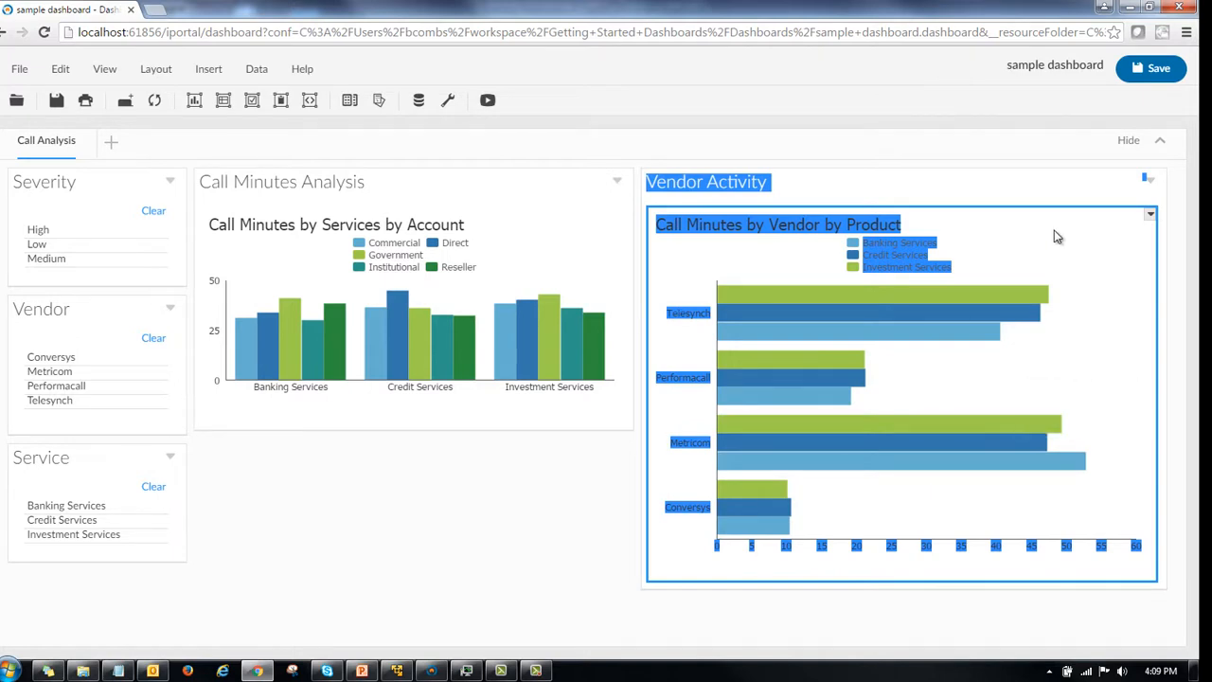
{"action": "left_click", "coordinate": [434, 471]}
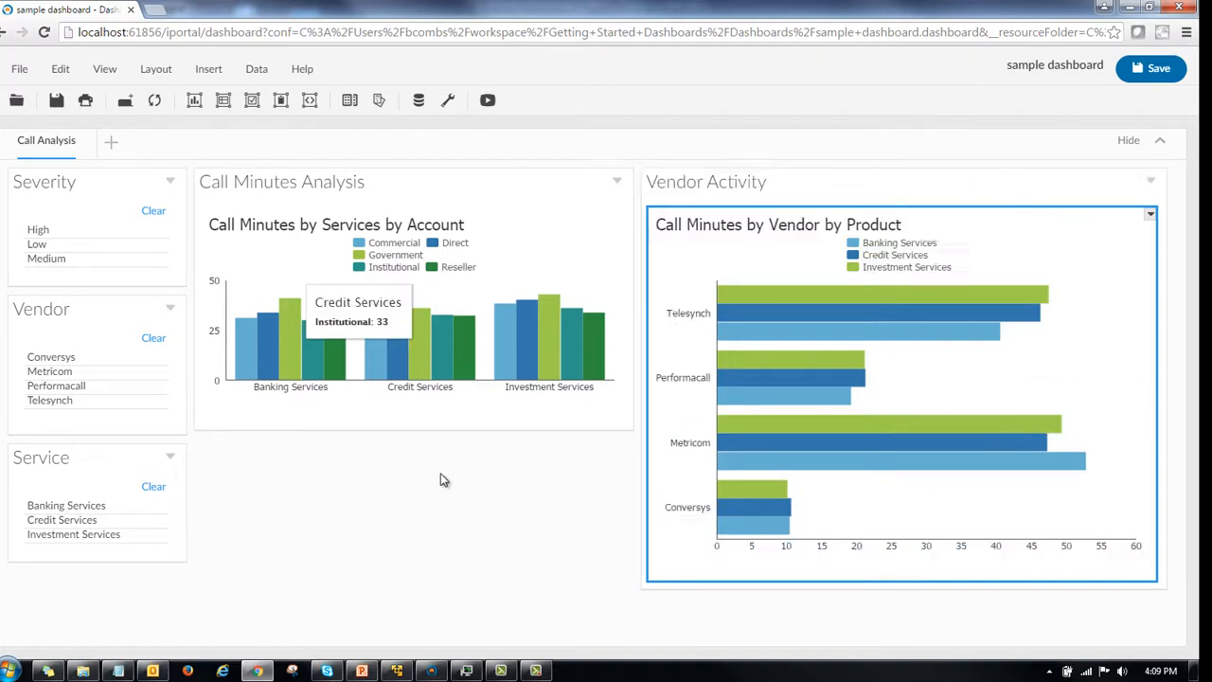
Step: Change the Vendor Activity chart's sub type to Stacked and shorten it to end level with the Call Minutes Analysis chart
{"action": "right_click", "coordinate": [994, 188]}
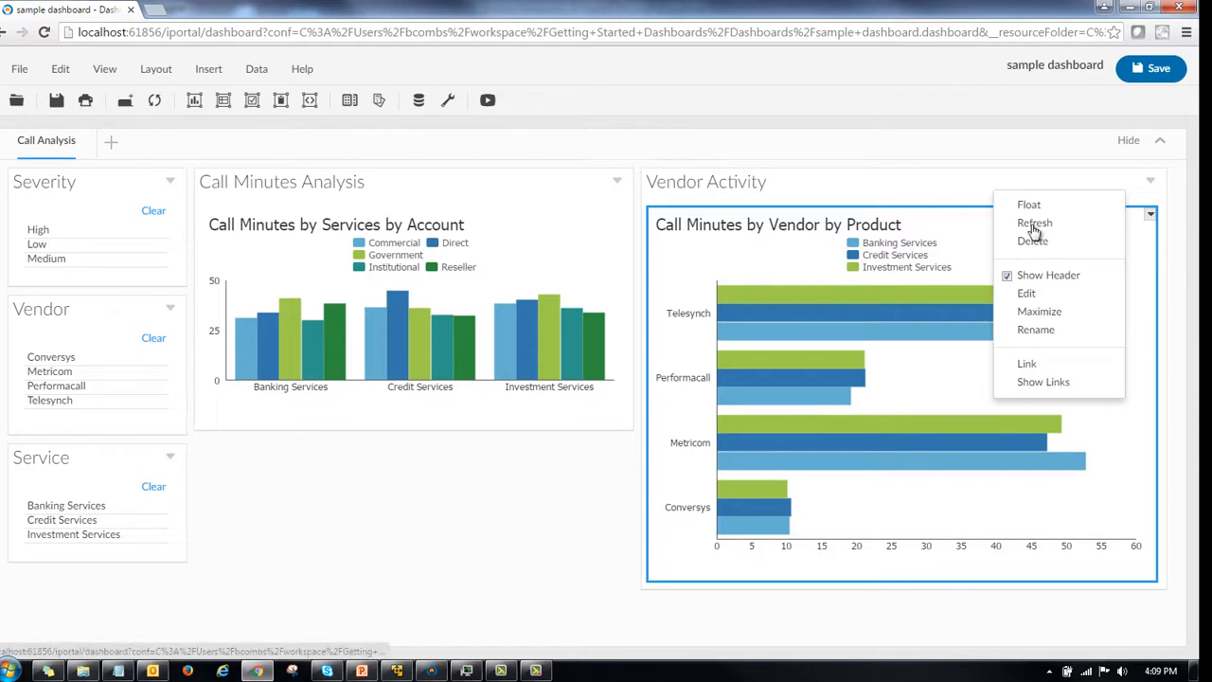
{"action": "left_click", "coordinate": [1028, 295]}
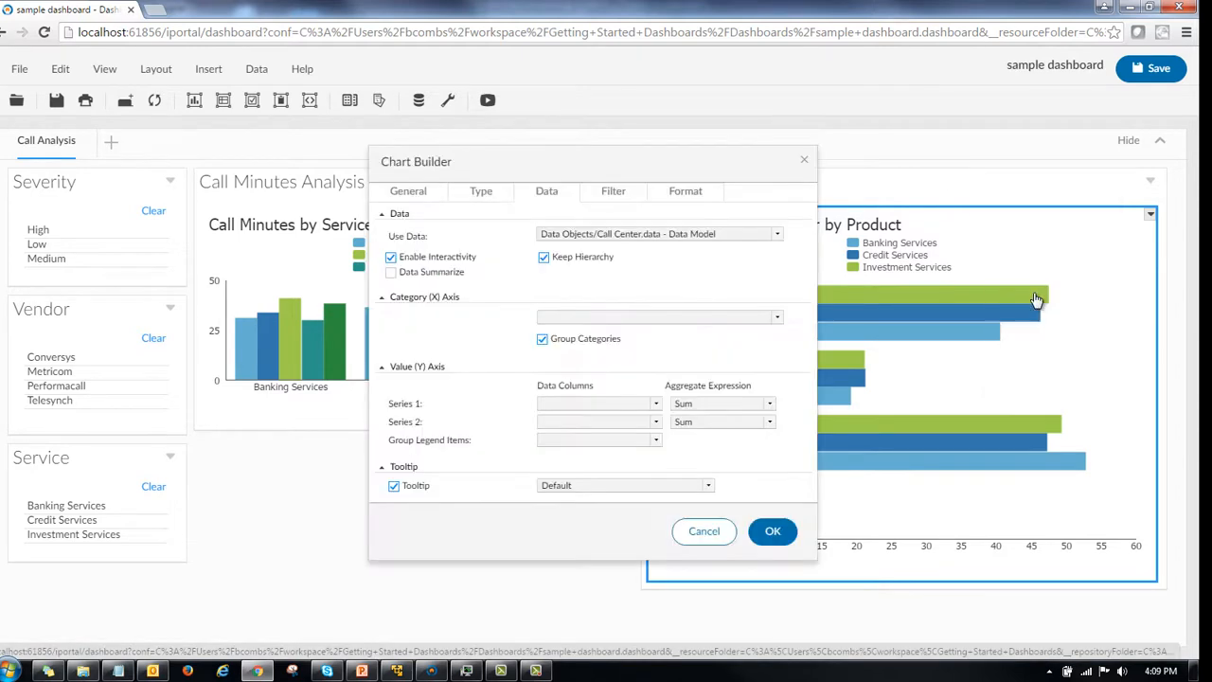
{"action": "left_click", "coordinate": [684, 195]}
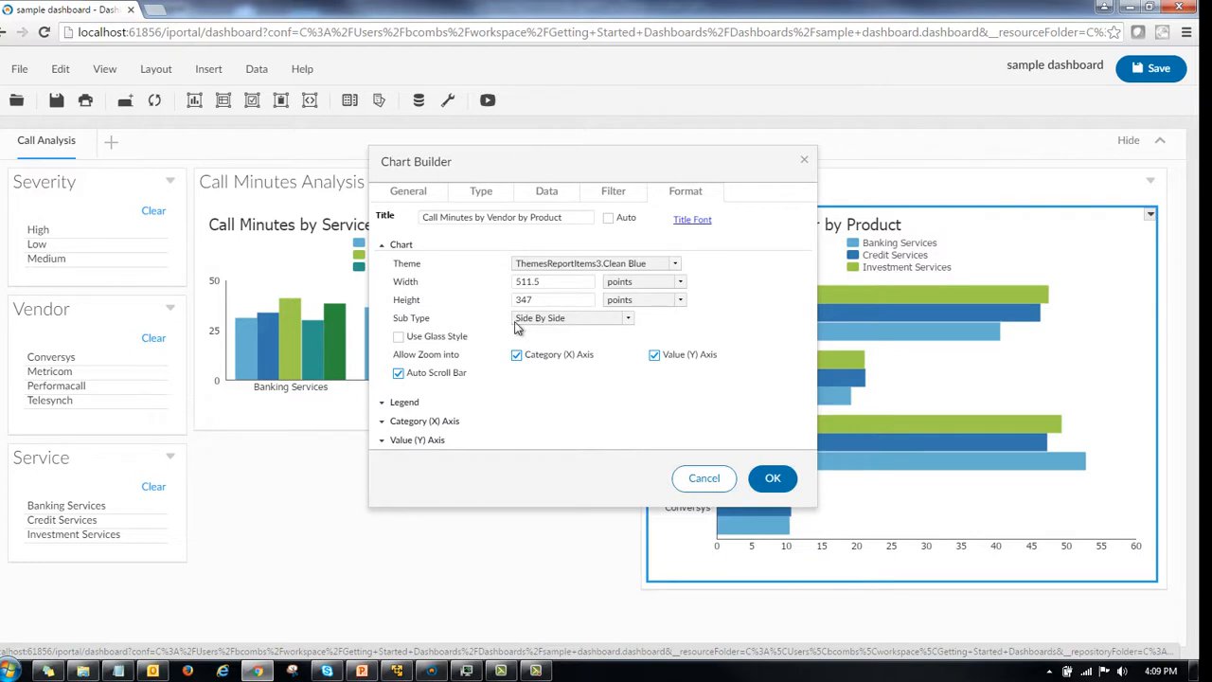
{"action": "left_click", "coordinate": [629, 319]}
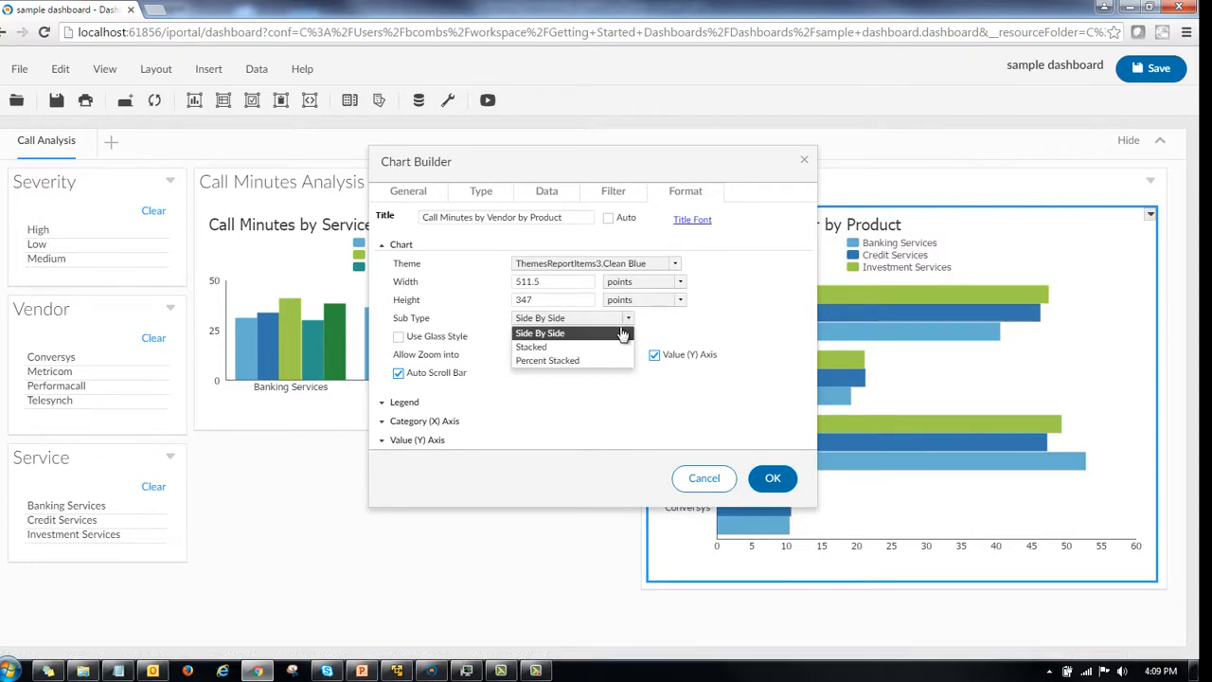
{"action": "left_click", "coordinate": [546, 349]}
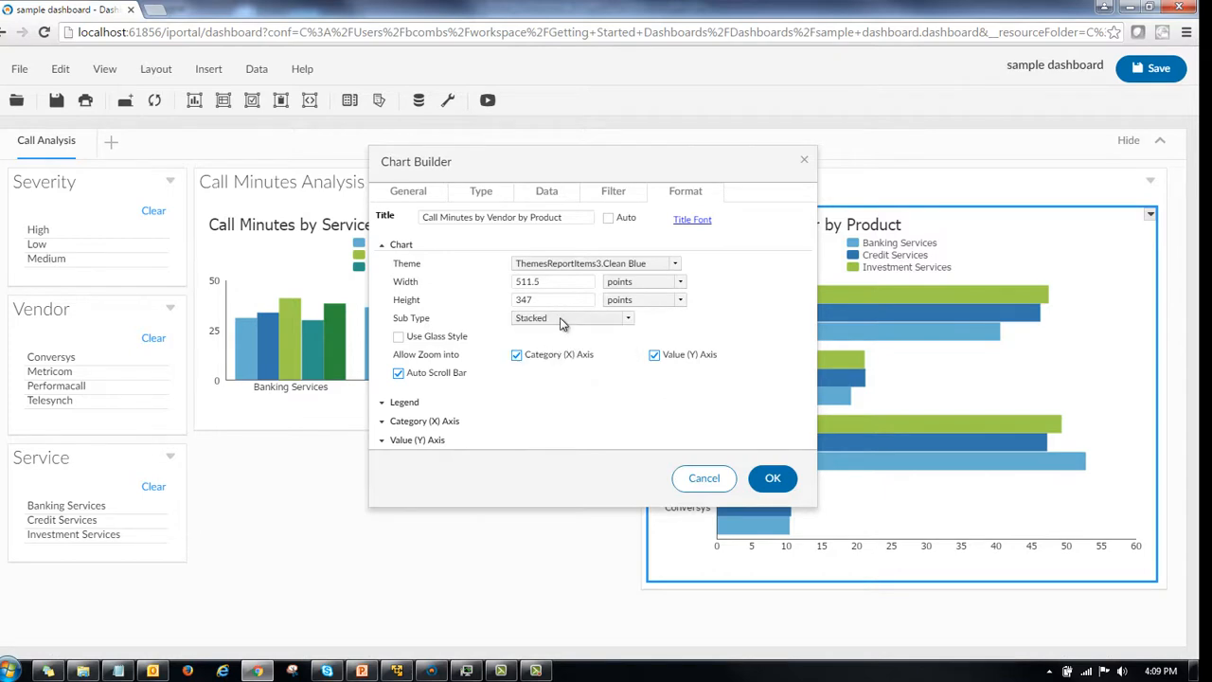
{"action": "left_click", "coordinate": [773, 478]}
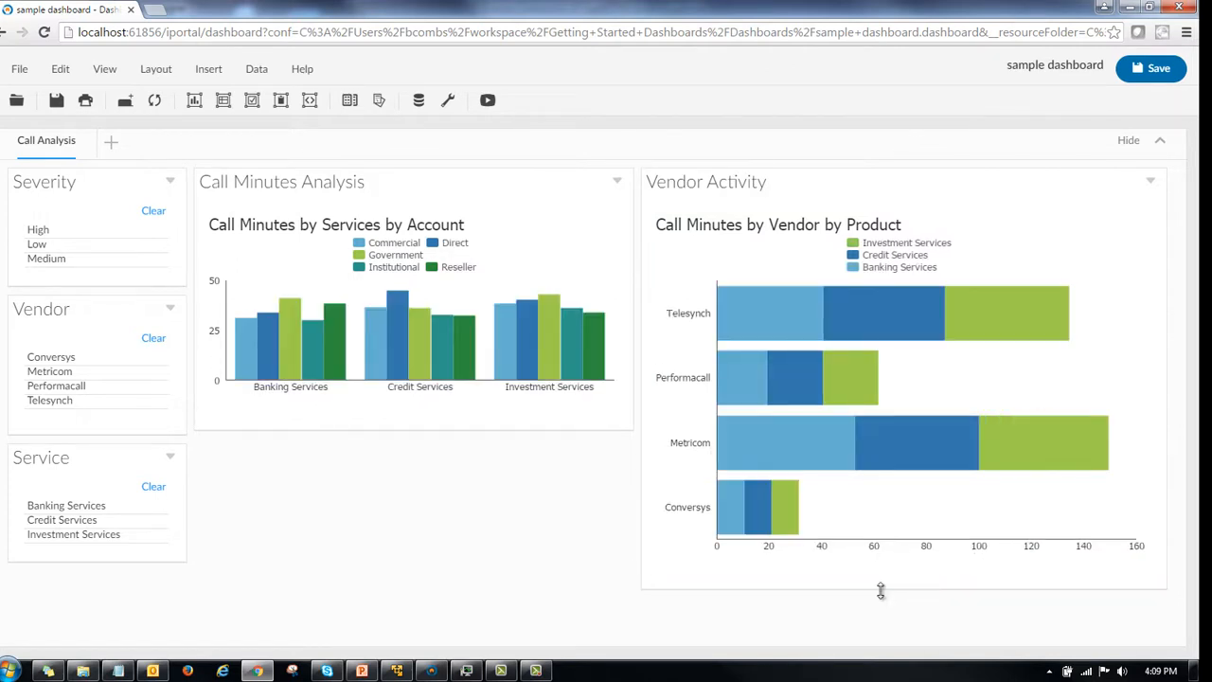
{"action": "left_click_drag", "start_coordinate": [881, 591], "coordinate": [878, 425]}
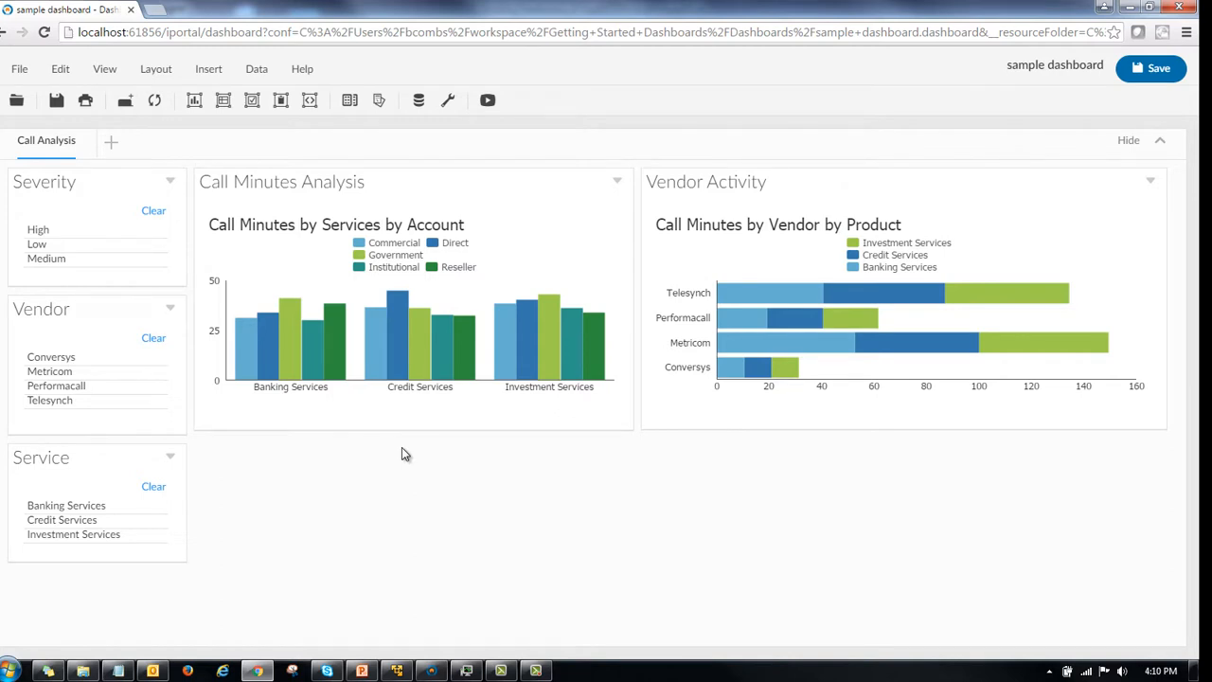
Step: Test the selectors by filtering the charts to High severity and the Telesynch vendor, and clear both selections
{"action": "left_click", "coordinate": [34, 227]}
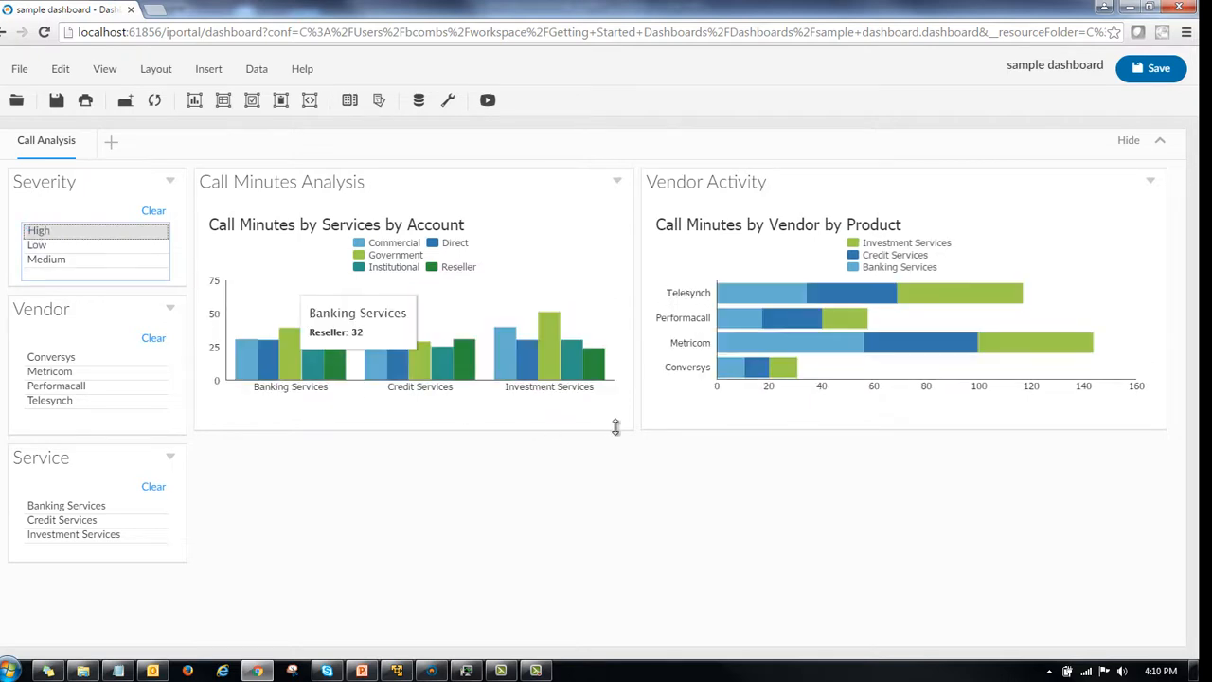
{"action": "left_click", "coordinate": [52, 399]}
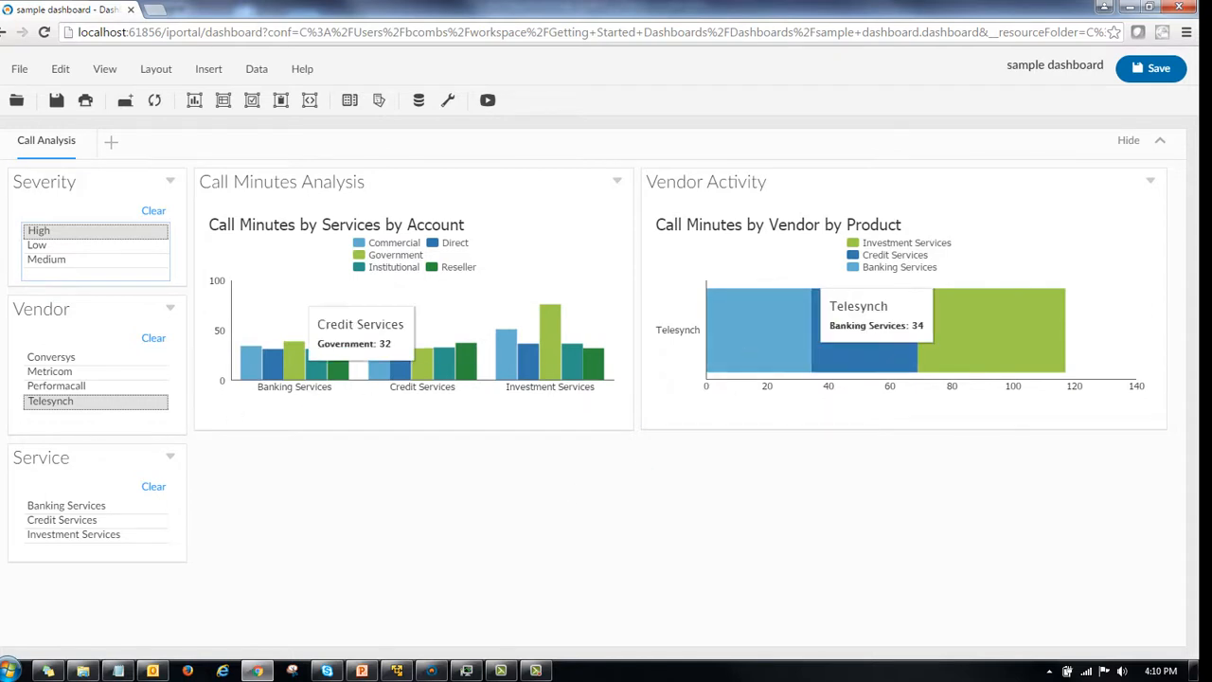
{"action": "left_click", "coordinate": [153, 210]}
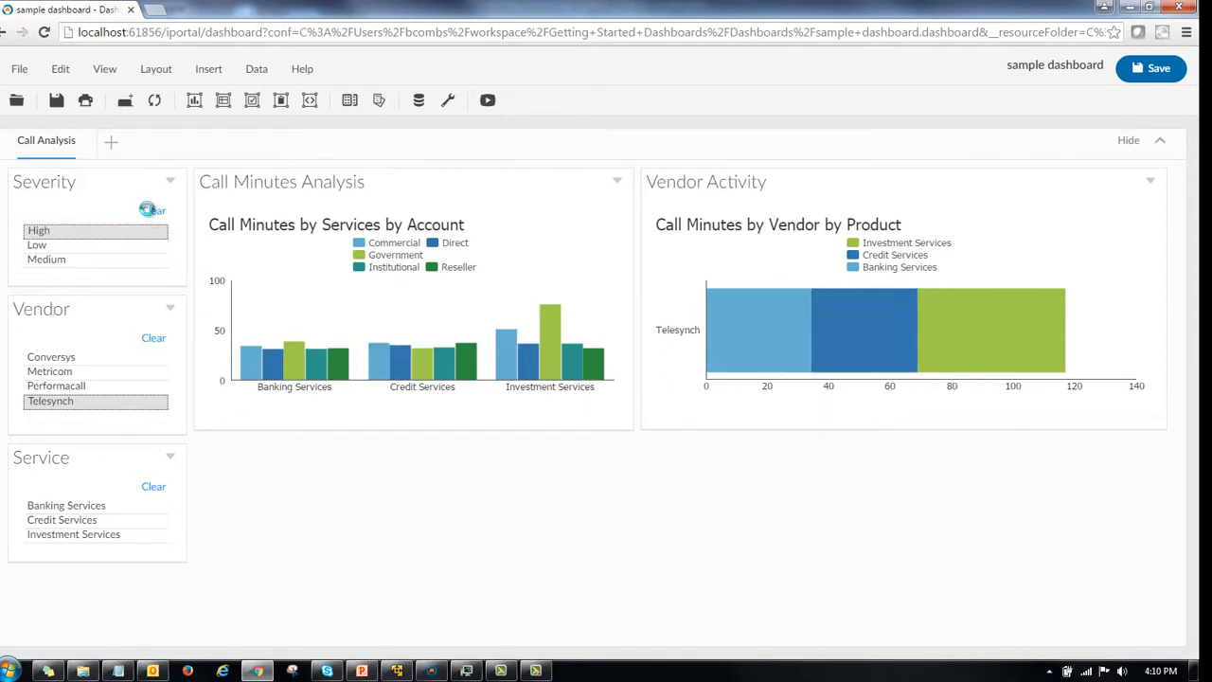
{"action": "left_click", "coordinate": [153, 338]}
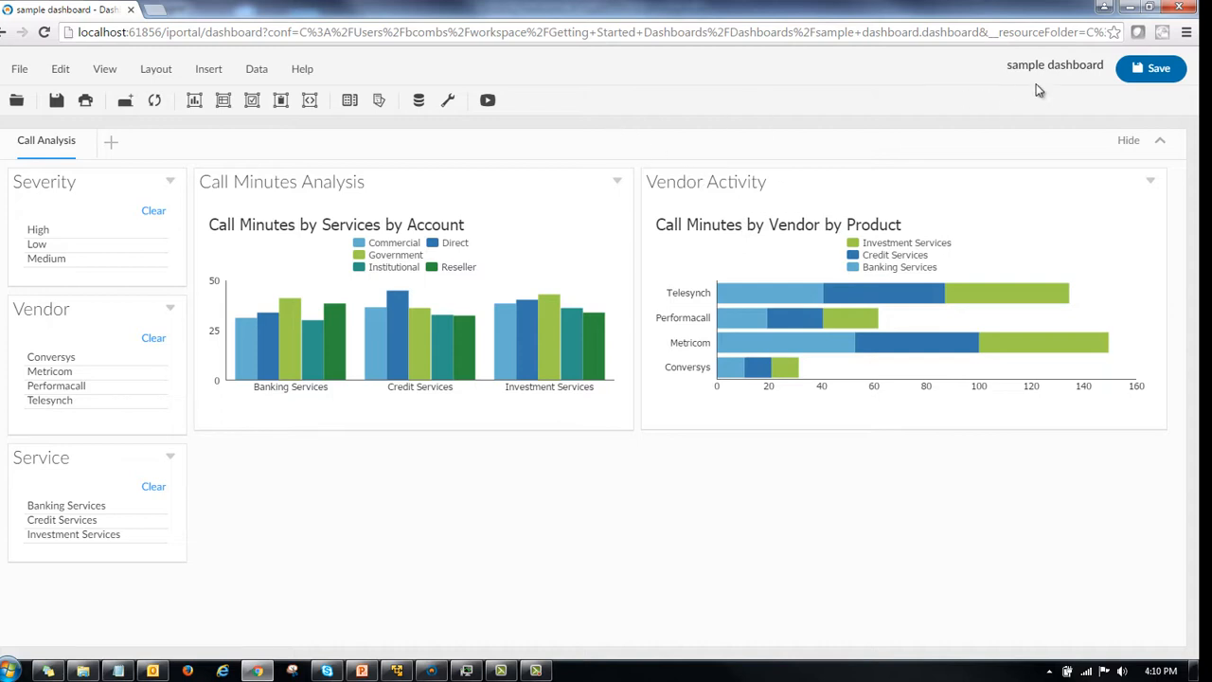
Step: Save the dashboard and add a second tab named Call by State
{"action": "left_click", "coordinate": [1153, 74]}
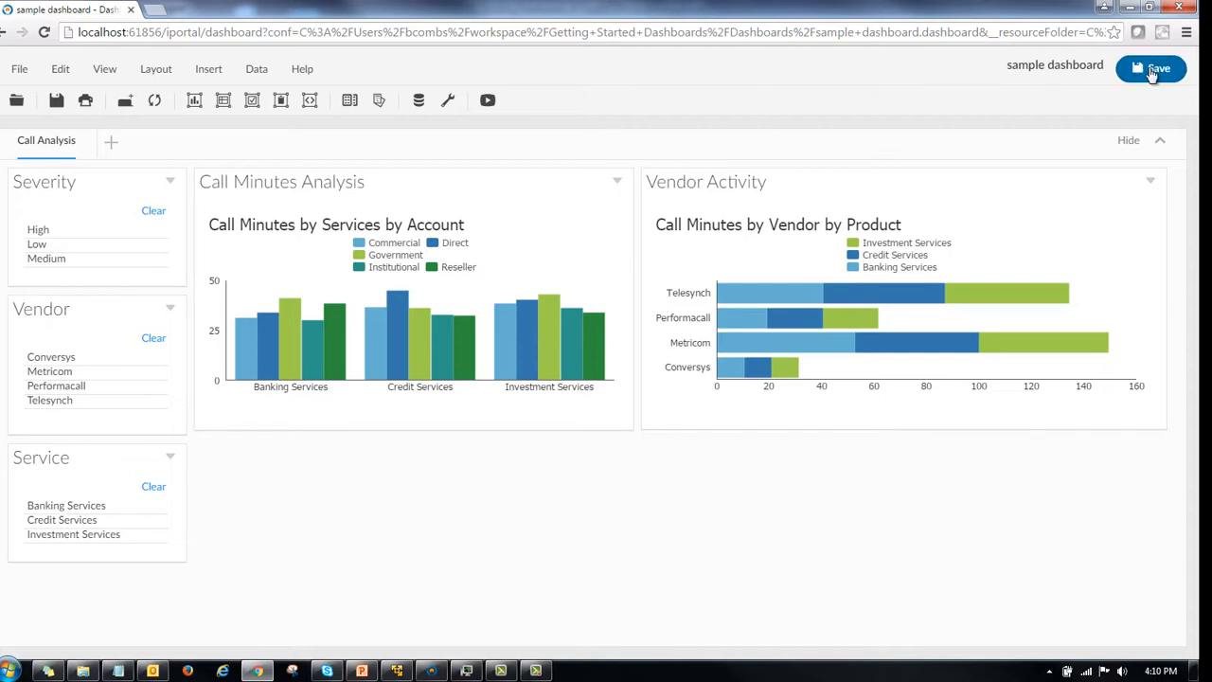
{"action": "left_click", "coordinate": [113, 143]}
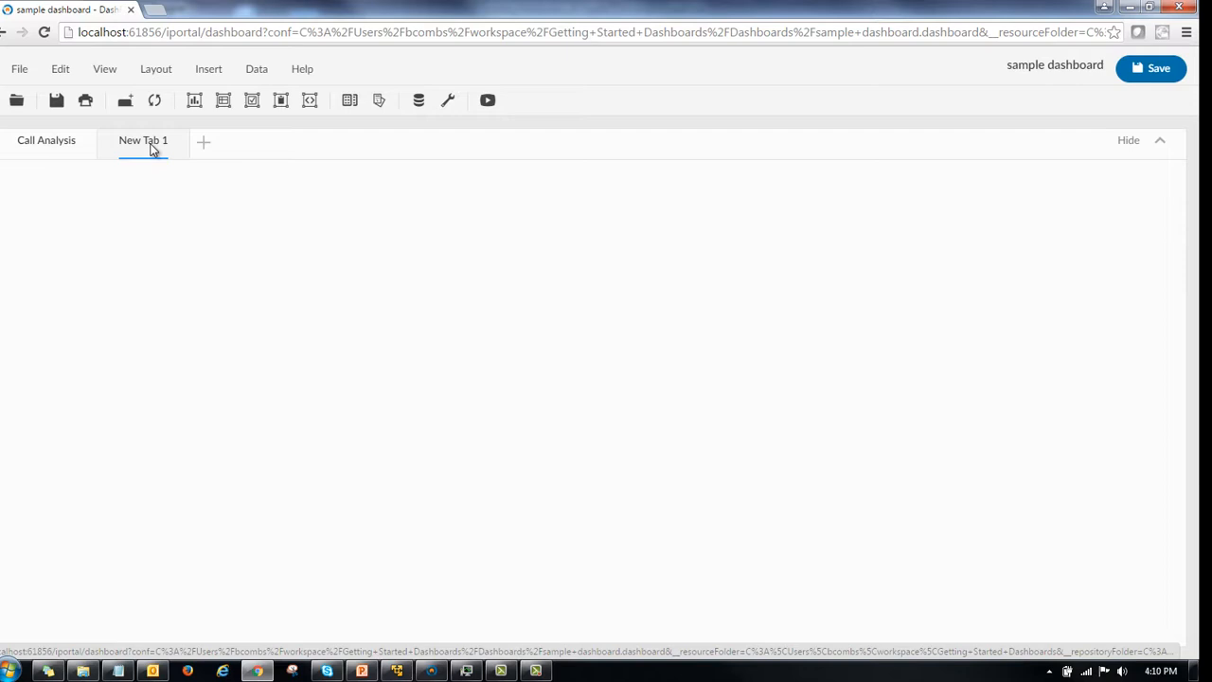
{"action": "left_click", "coordinate": [155, 150]}
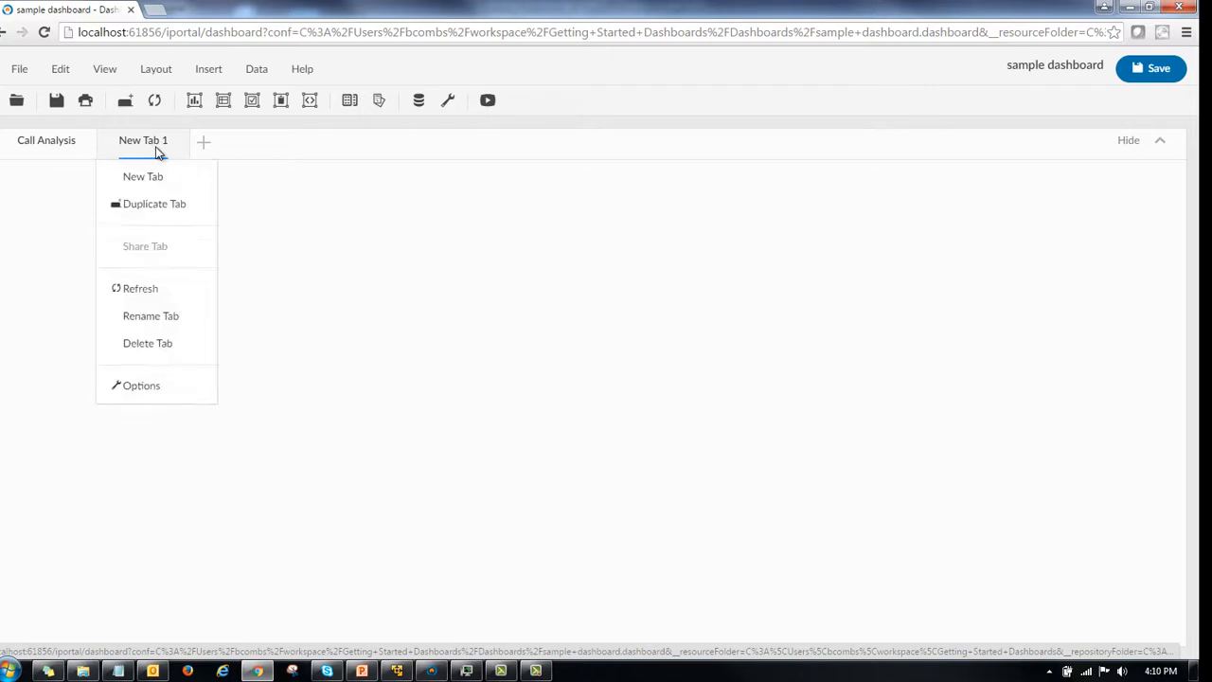
{"action": "left_click", "coordinate": [160, 318]}
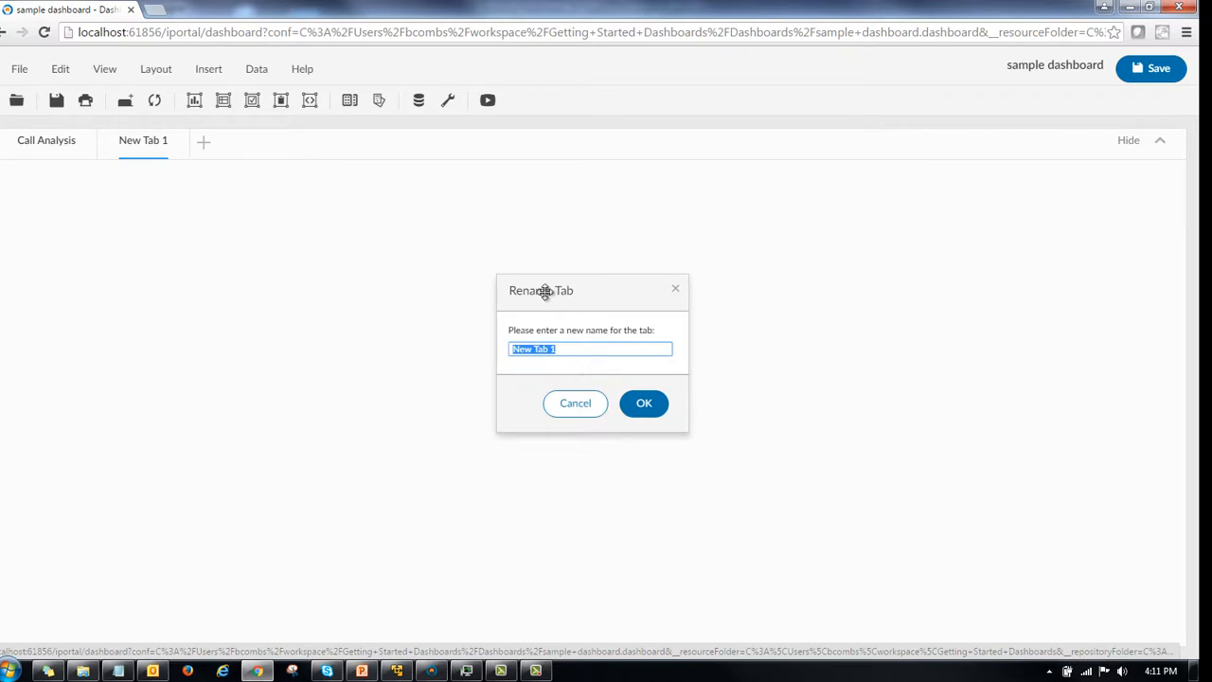
{"action": "type", "text": "Call by State"}
{"action": "left_click", "coordinate": [643, 405]}
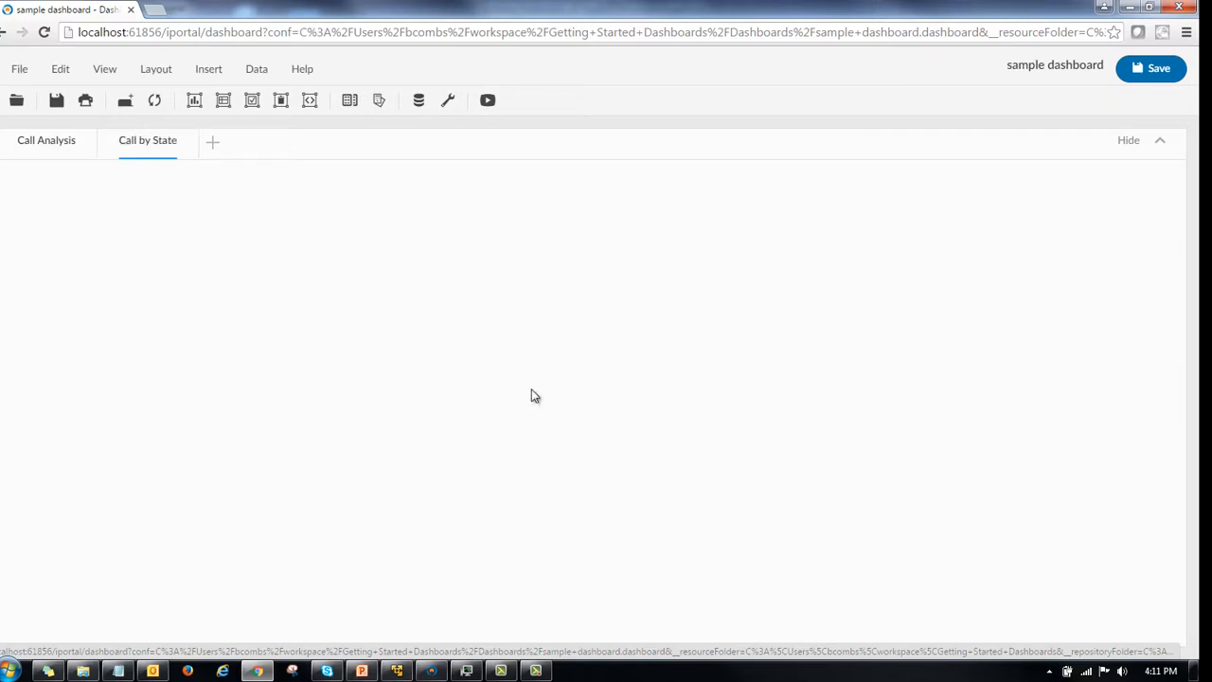
Step: Start a reportlet gadget on the Call by State tab using CallsByState.rptdesign from the Report Designs folder
{"action": "left_click", "coordinate": [205, 71]}
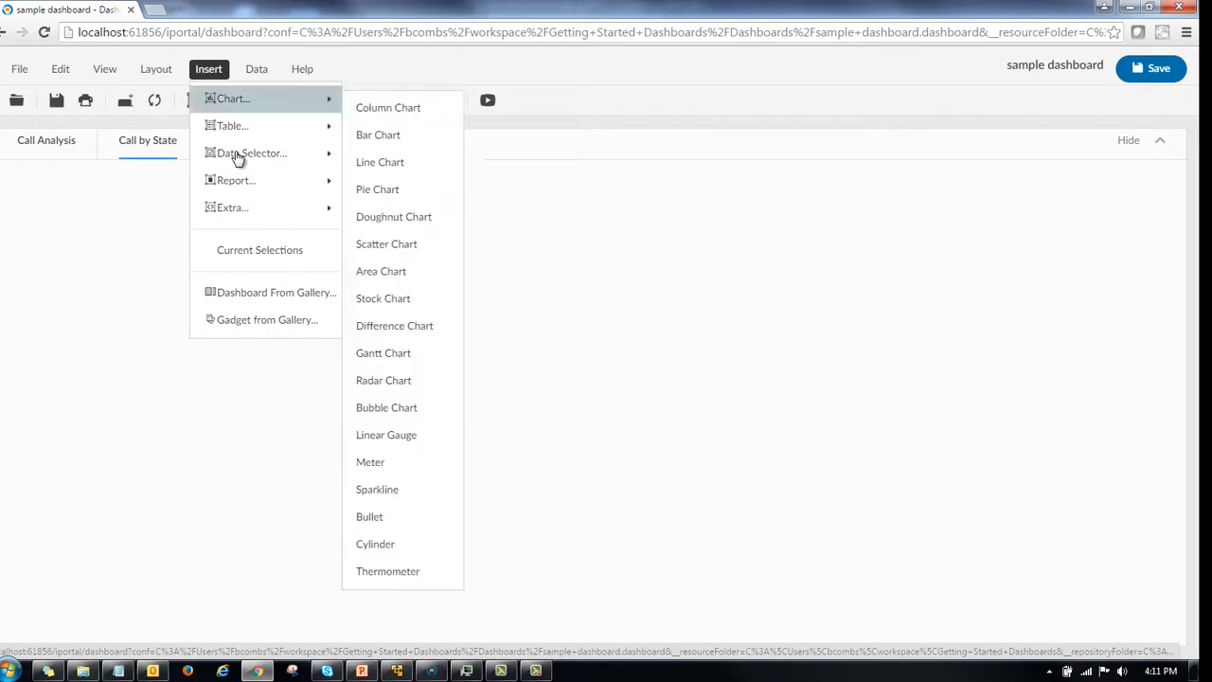
{"action": "mouse_move", "coordinate": [253, 182]}
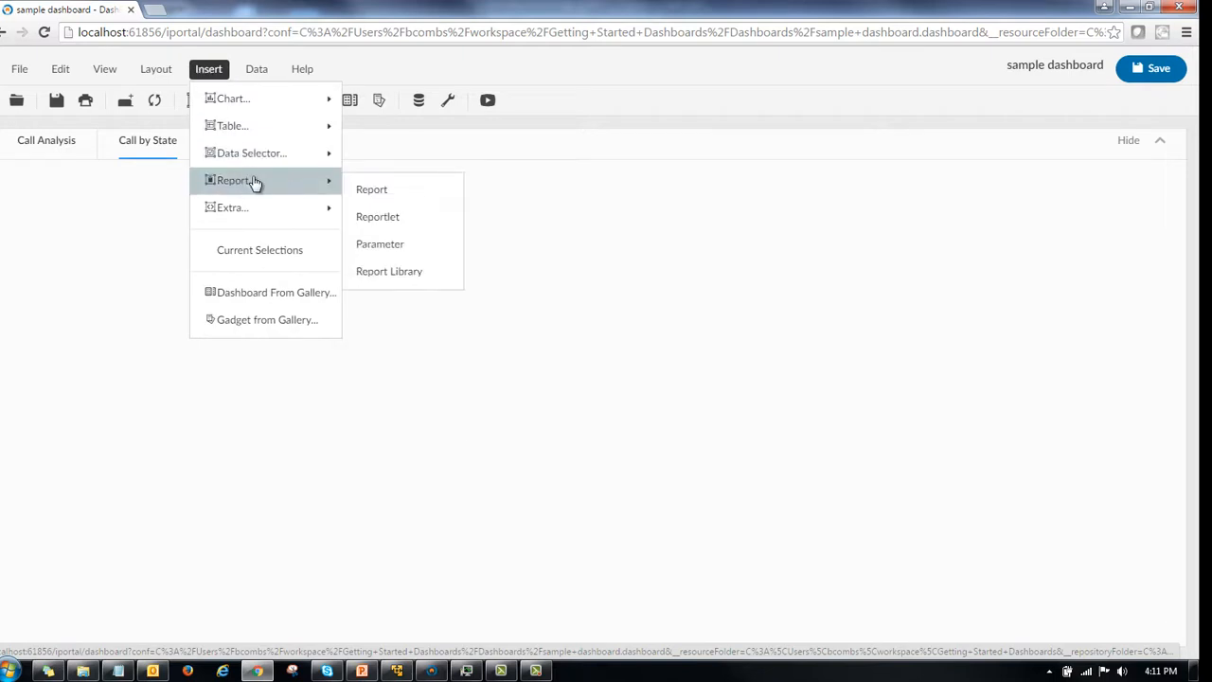
{"action": "left_click", "coordinate": [399, 224]}
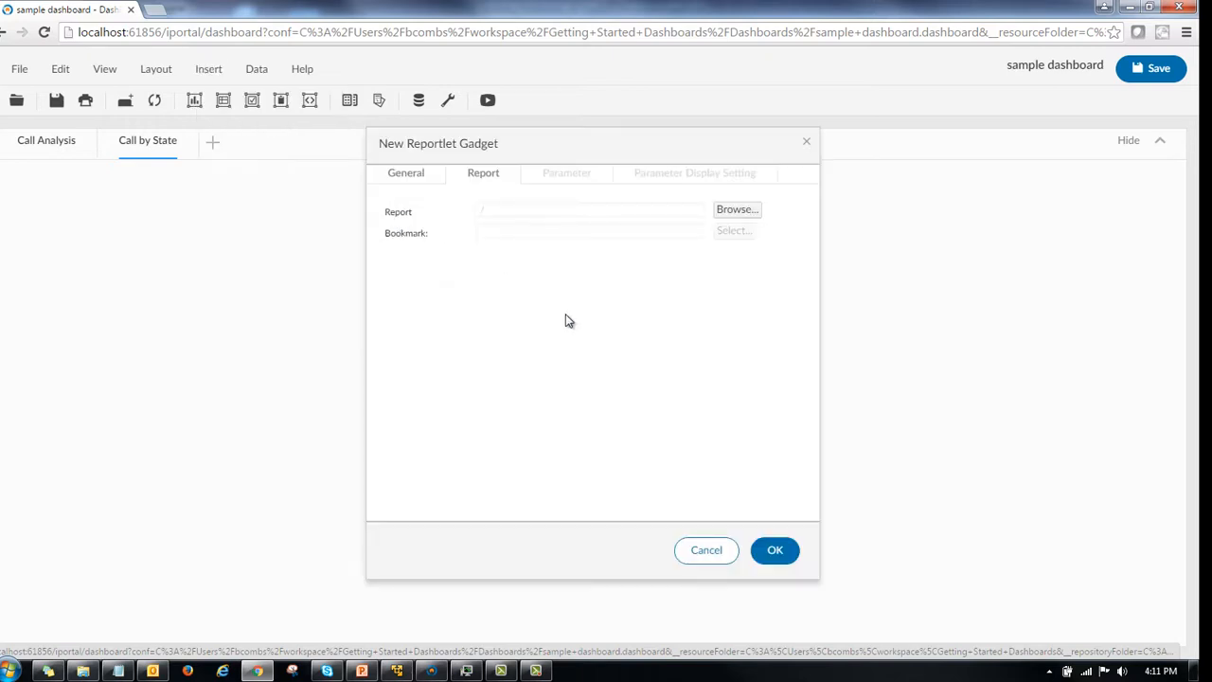
{"action": "left_click", "coordinate": [737, 212]}
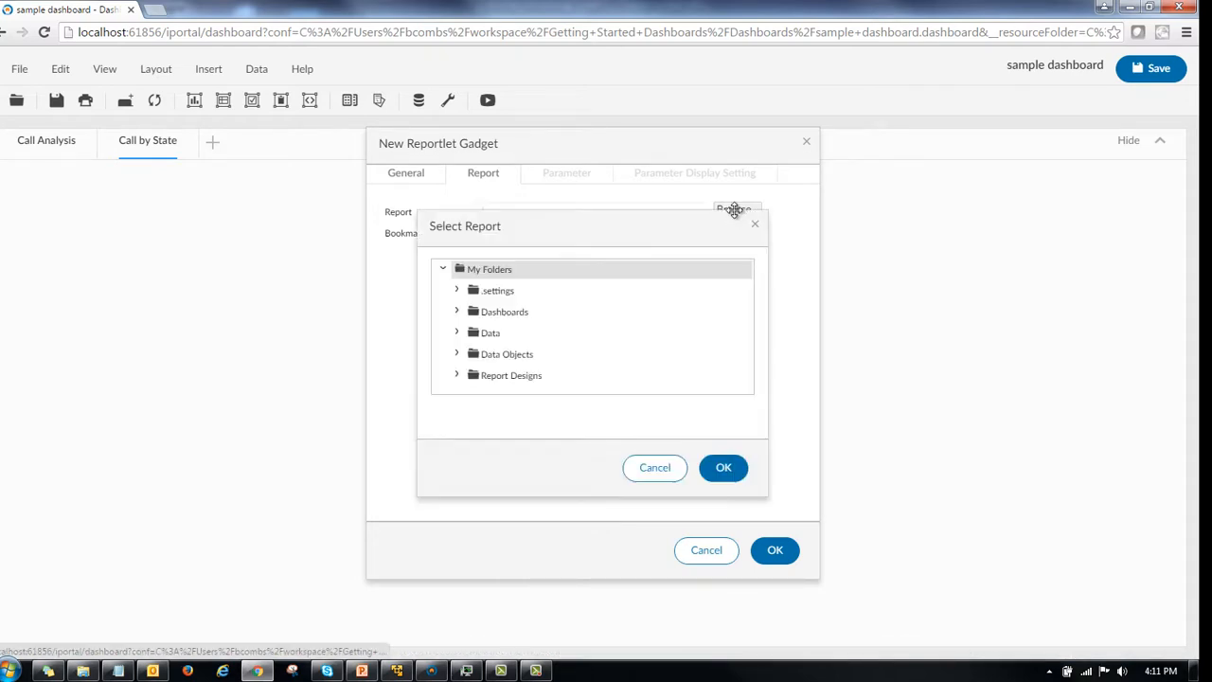
{"action": "left_click", "coordinate": [462, 376]}
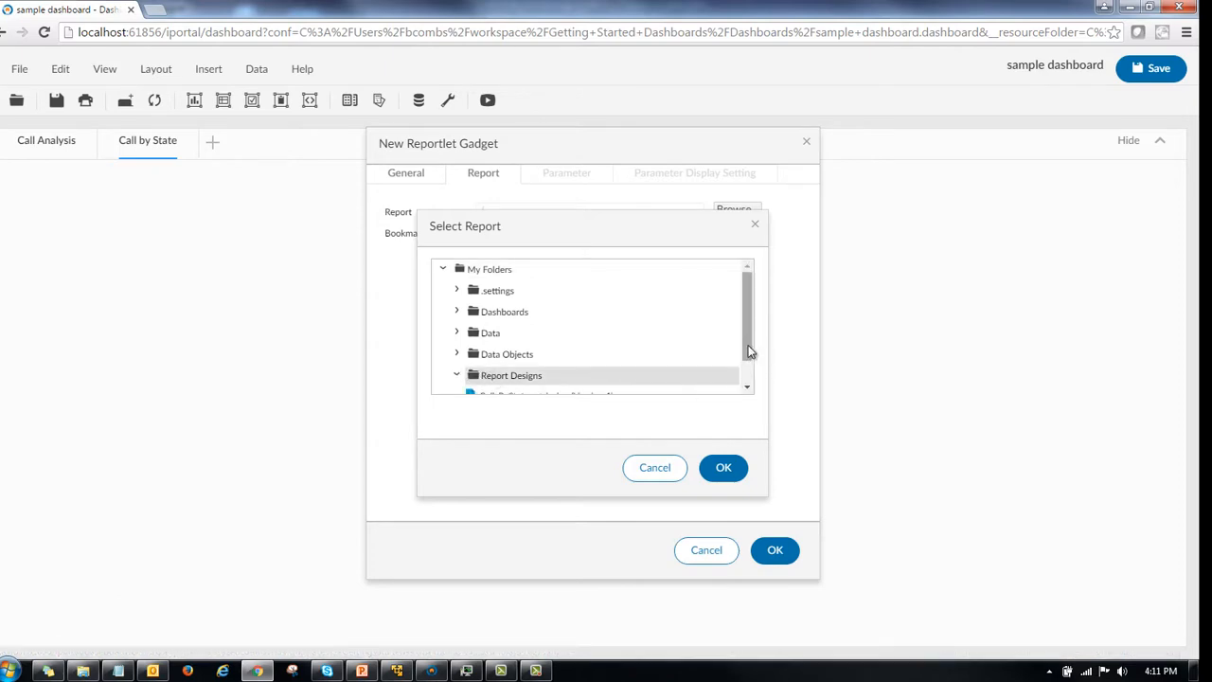
{"action": "scroll", "coordinate": [749, 348], "scroll_direction": "down", "scroll_amount": 1}
{"action": "left_click", "coordinate": [543, 366]}
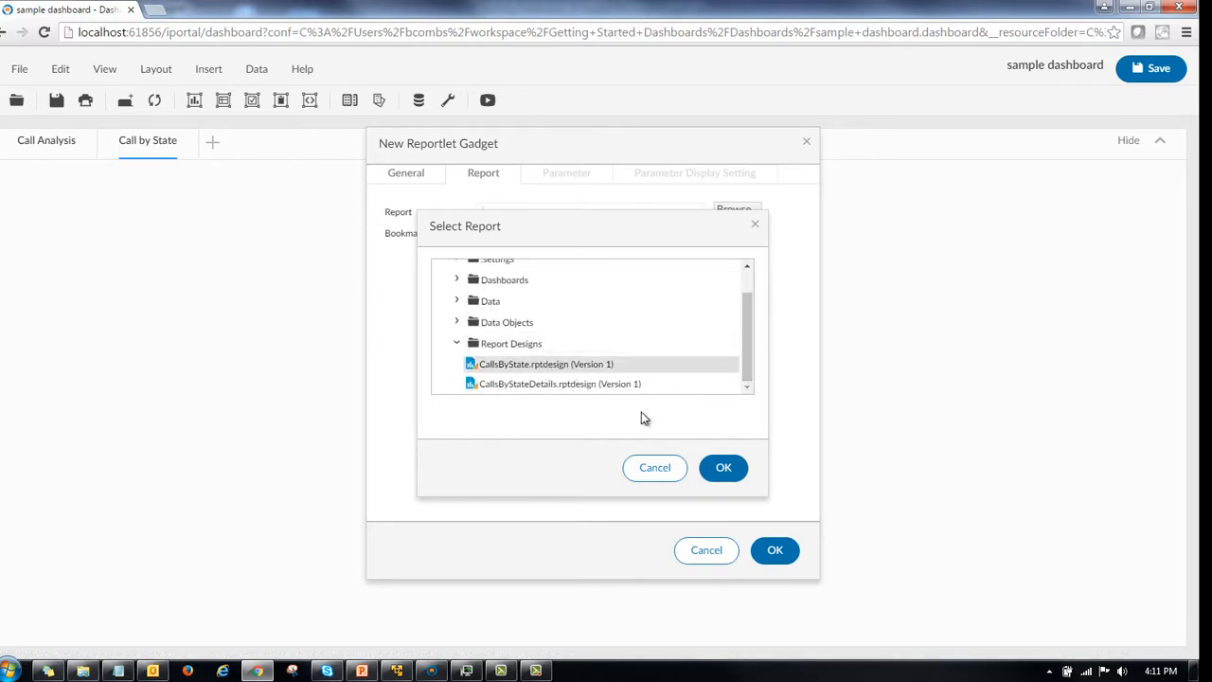
{"action": "left_click", "coordinate": [732, 471]}
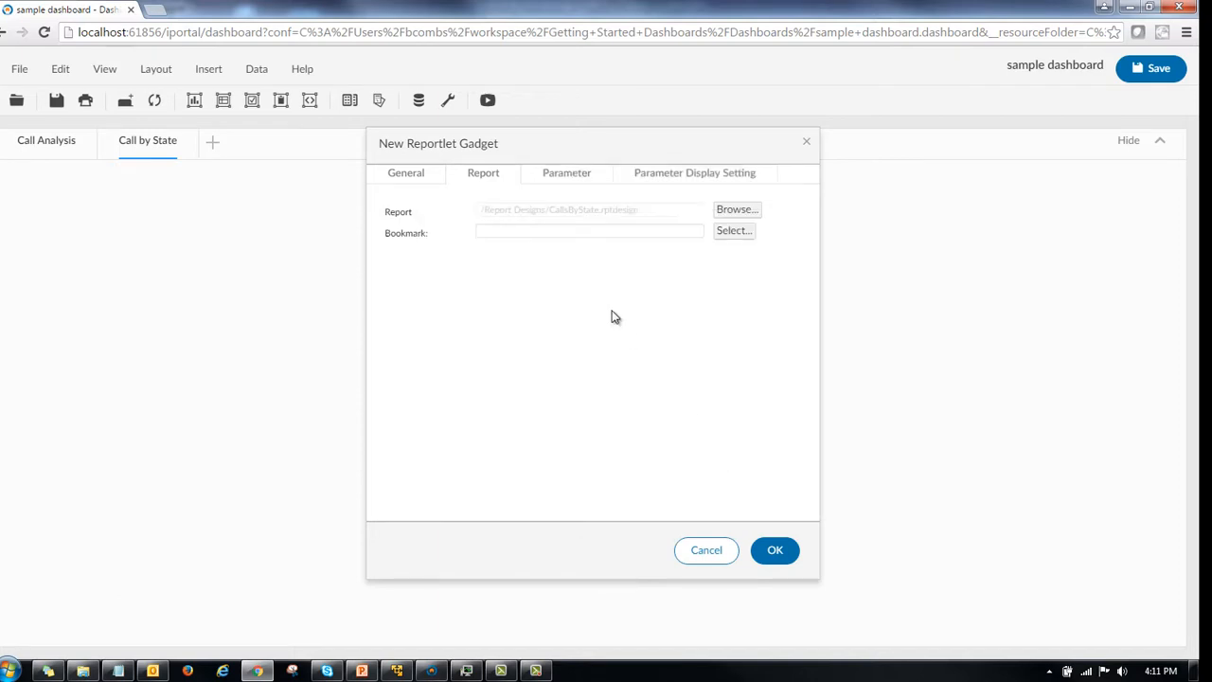
Step: Choose the Calls By State Map bookmark for the reportlet and add the gadget to the Call by State tab
{"action": "left_click", "coordinate": [734, 231]}
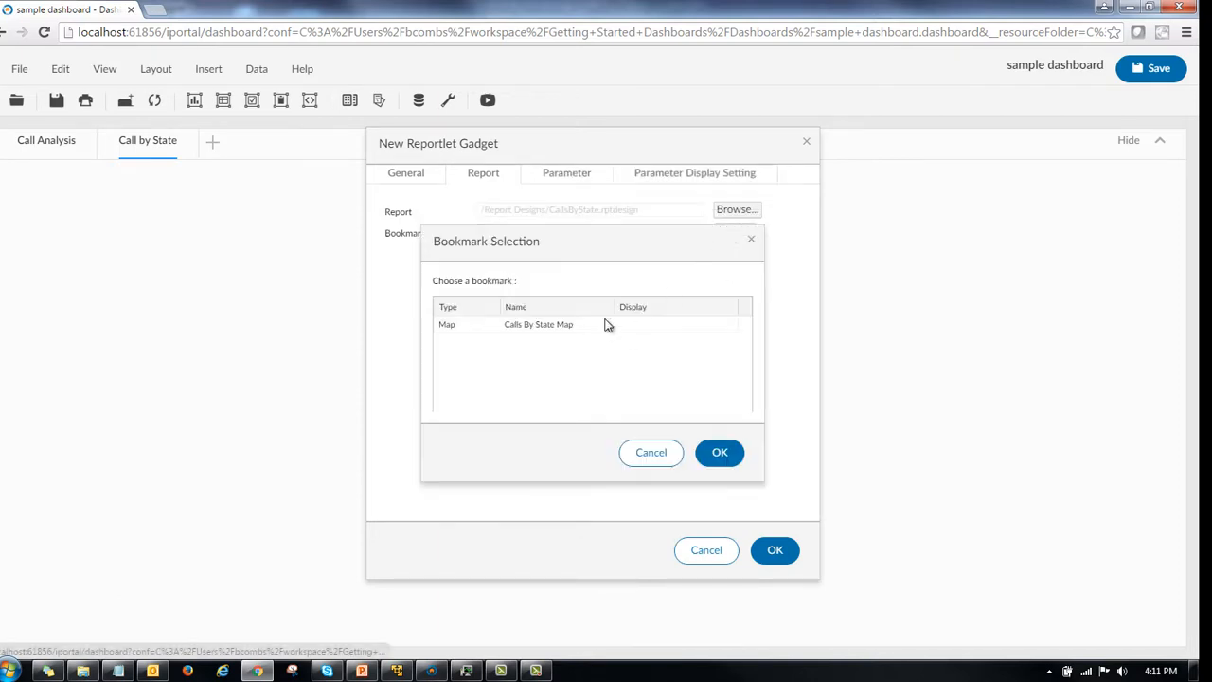
{"action": "left_click", "coordinate": [550, 327]}
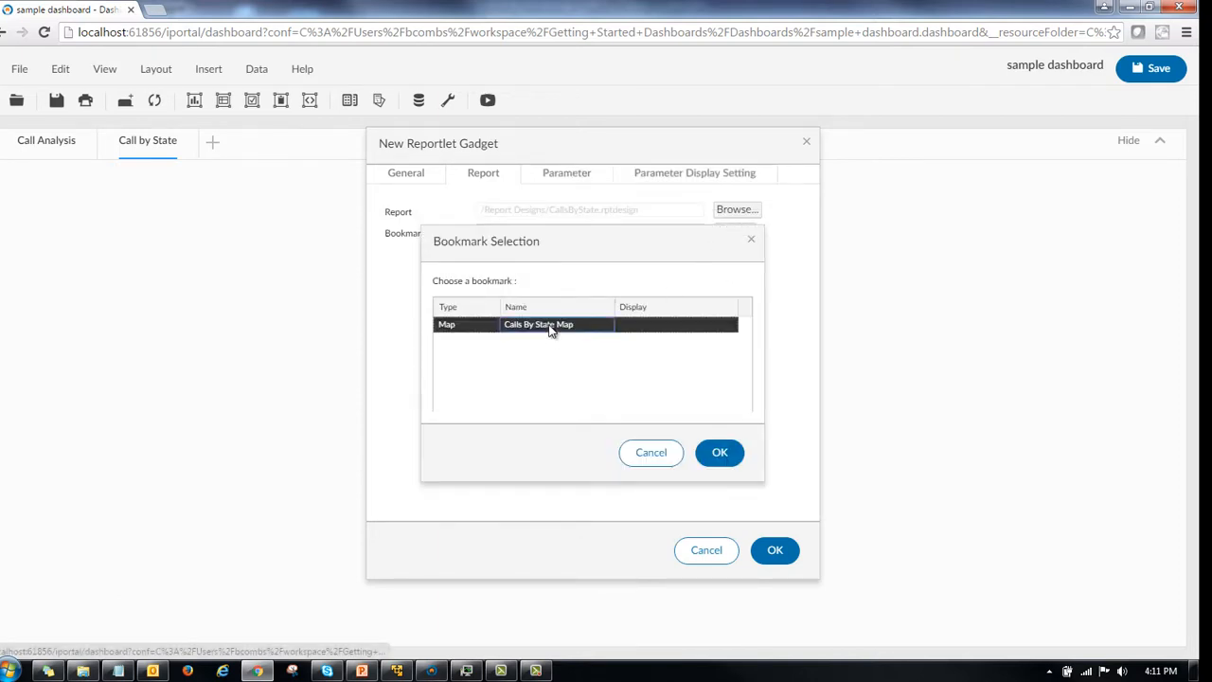
{"action": "left_click", "coordinate": [730, 455]}
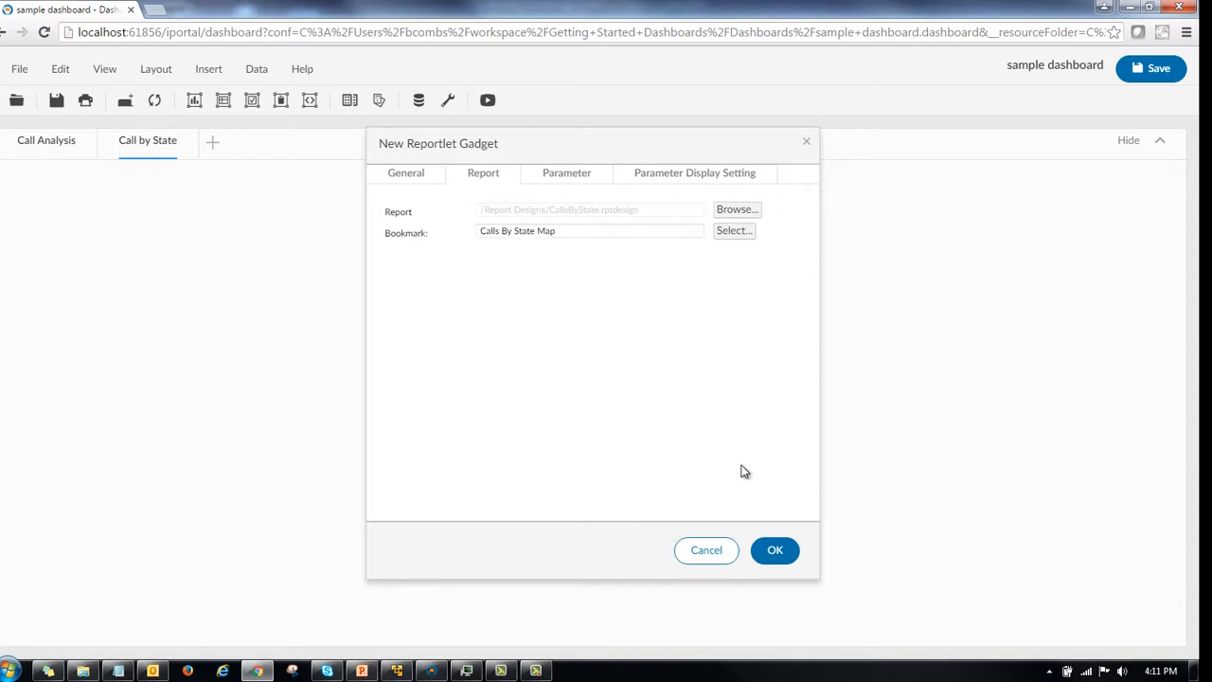
{"action": "left_click", "coordinate": [774, 553]}
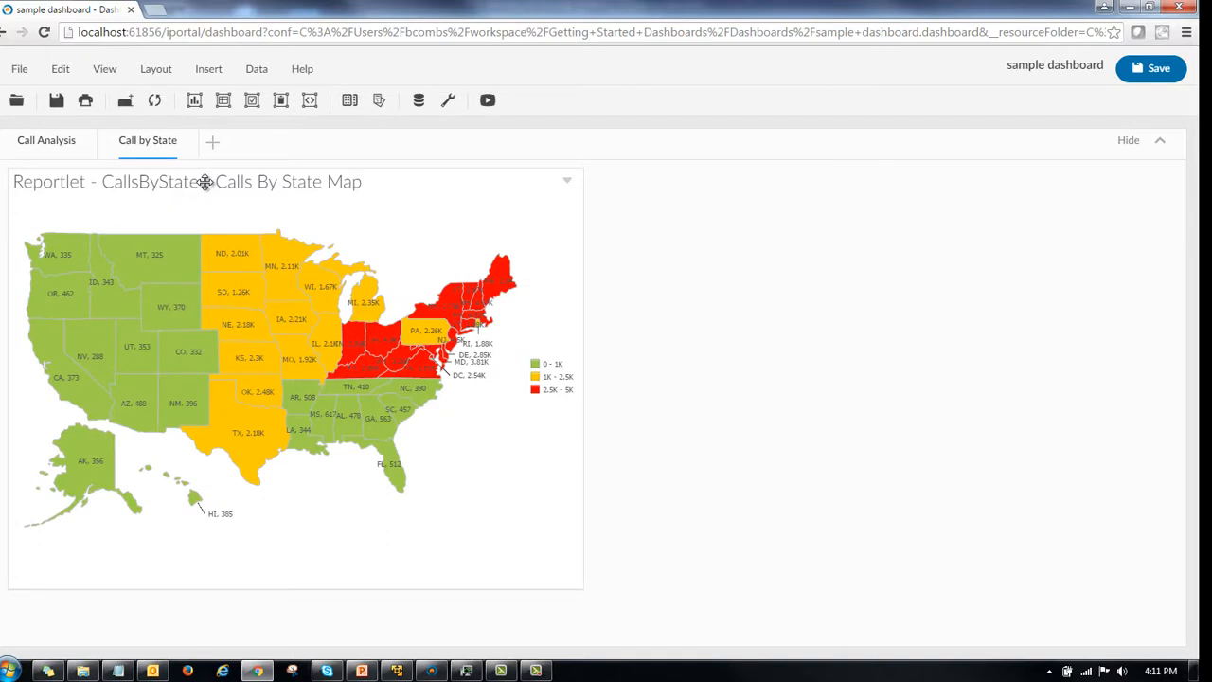
Step: Shorten the reportlet gadget's header to Calls By State Map and save the dashboard
{"action": "right_click", "coordinate": [205, 182]}
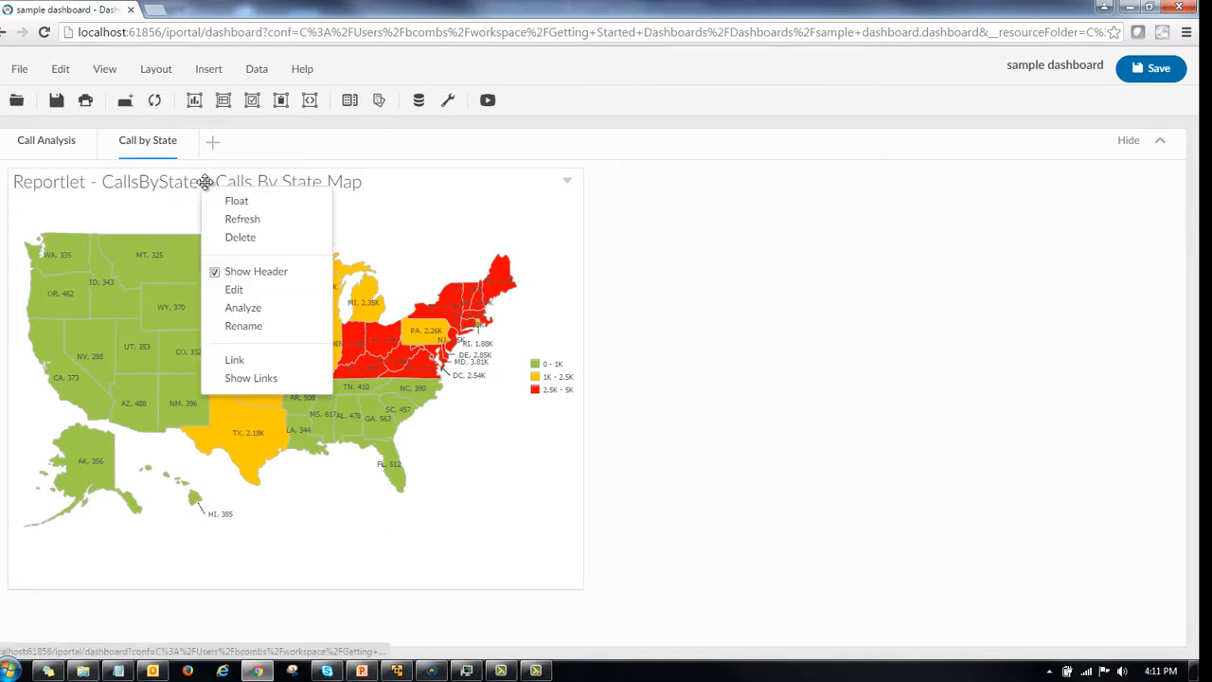
{"action": "left_click", "coordinate": [235, 291]}
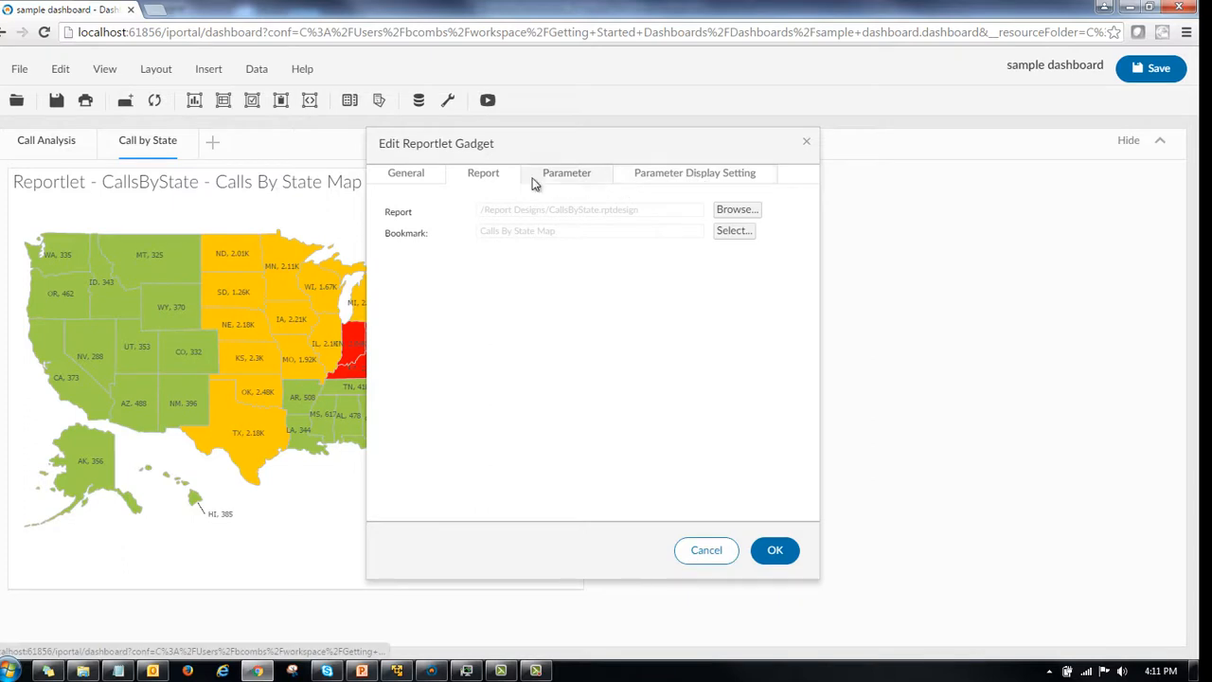
{"action": "left_click", "coordinate": [413, 180]}
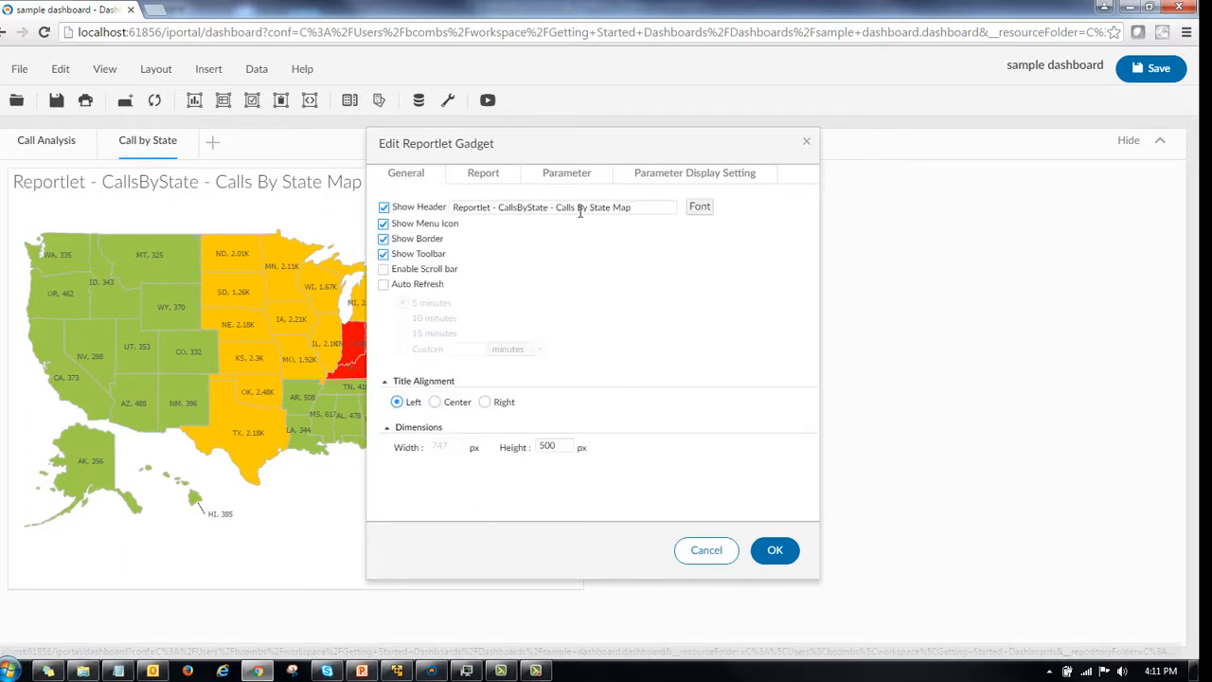
{"action": "left_click_drag", "start_coordinate": [556, 209], "coordinate": [383, 207]}
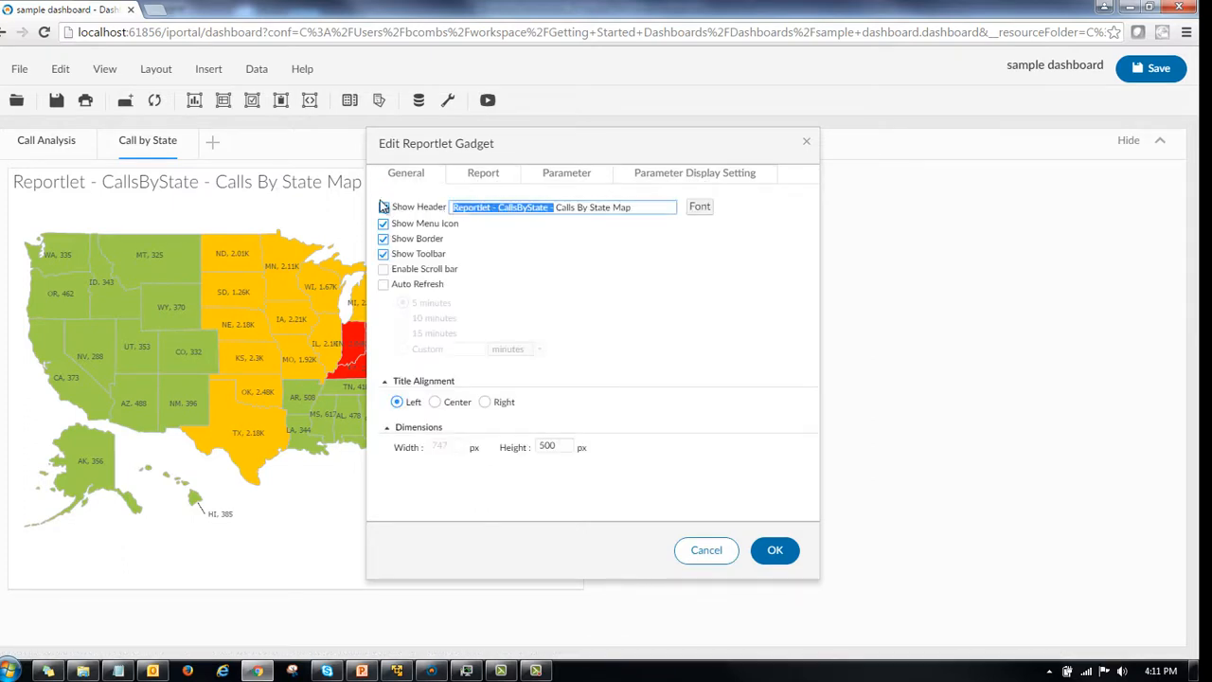
{"action": "key", "text": "BackSpace"}
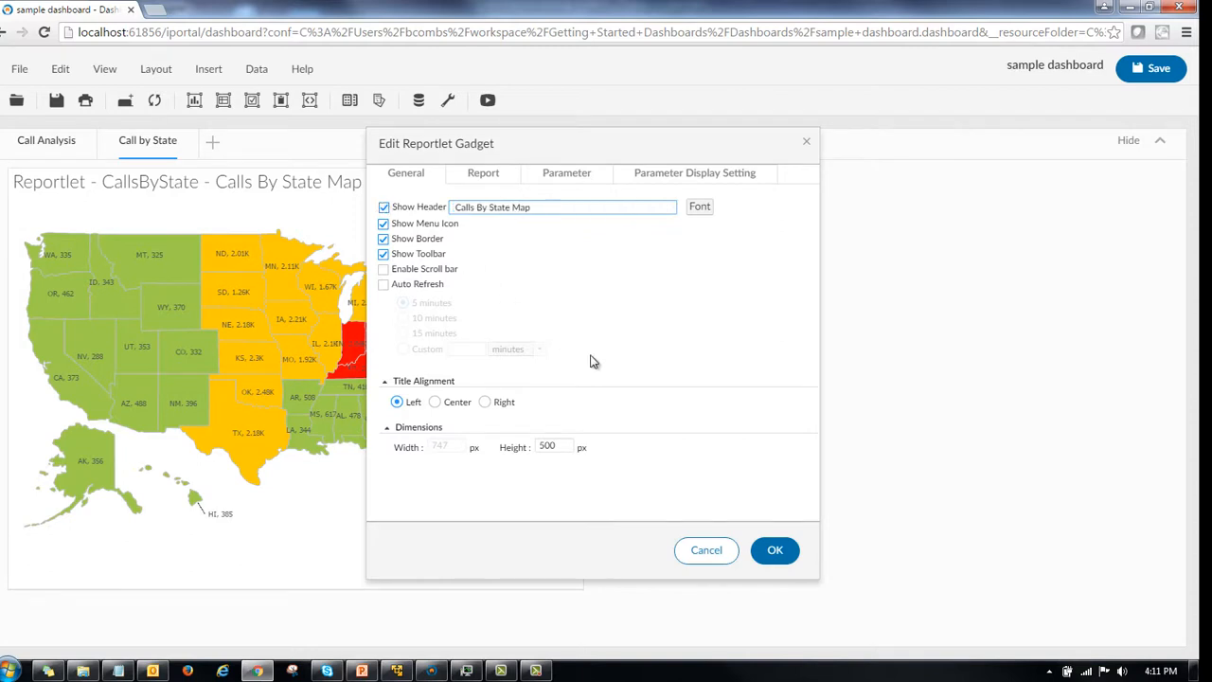
{"action": "left_click", "coordinate": [775, 552]}
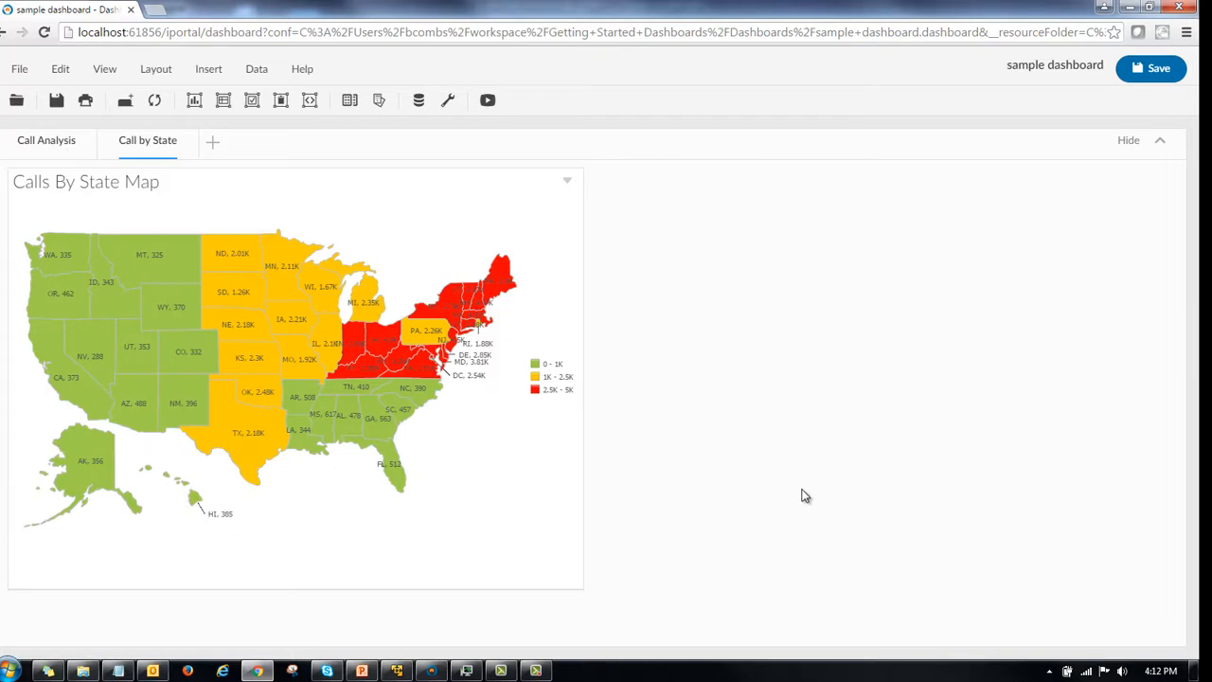
{"action": "left_click", "coordinate": [1152, 65]}
Step: Check the map's drill-through by opening the call details for Ohio, close that report, and go back to Call Analysis
{"action": "mouse_move", "coordinate": [387, 349]}
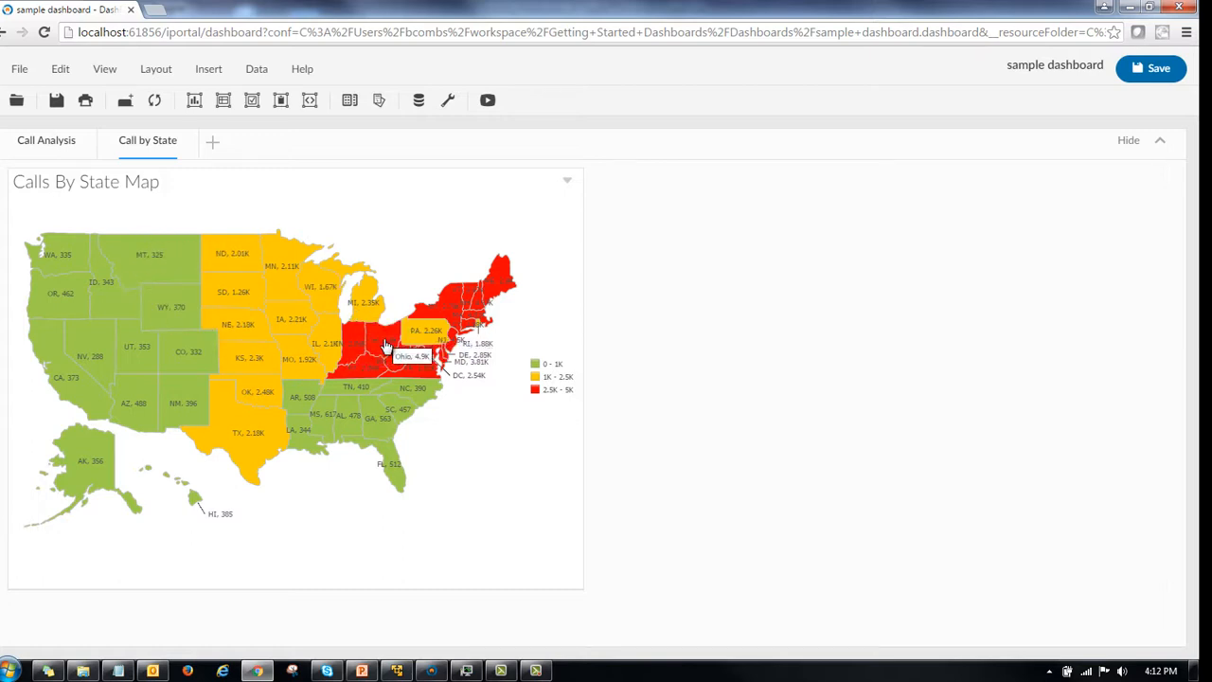
{"action": "left_click", "coordinate": [387, 347]}
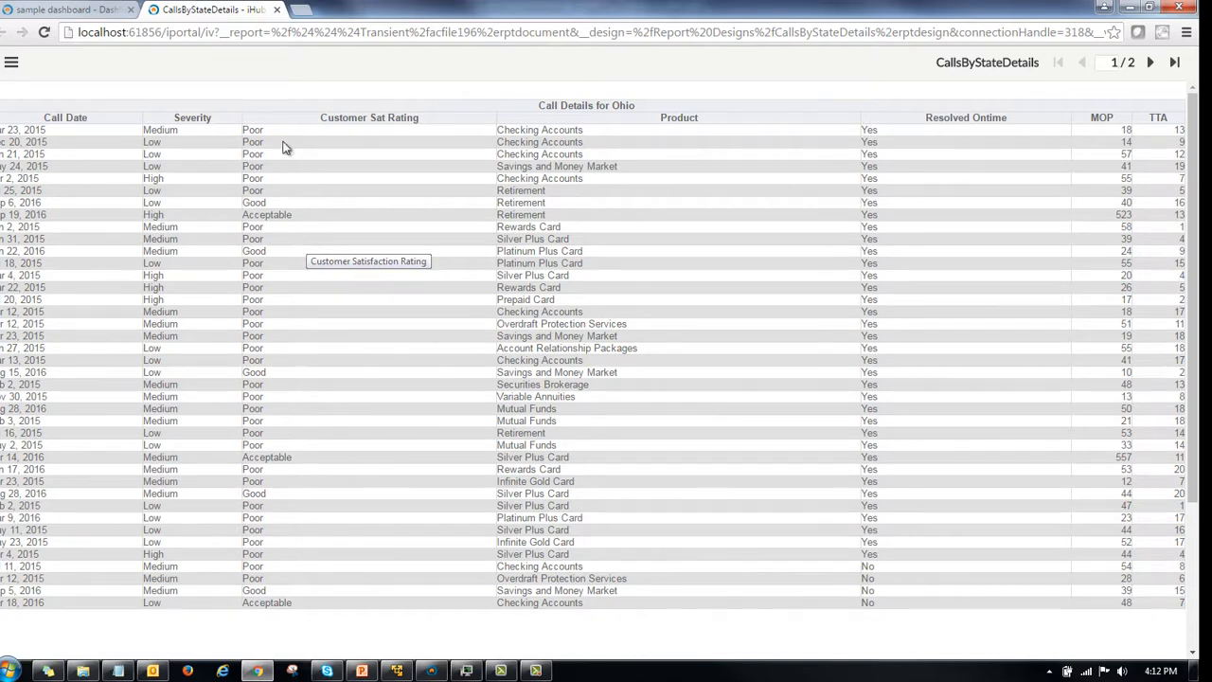
{"action": "left_click", "coordinate": [83, 11]}
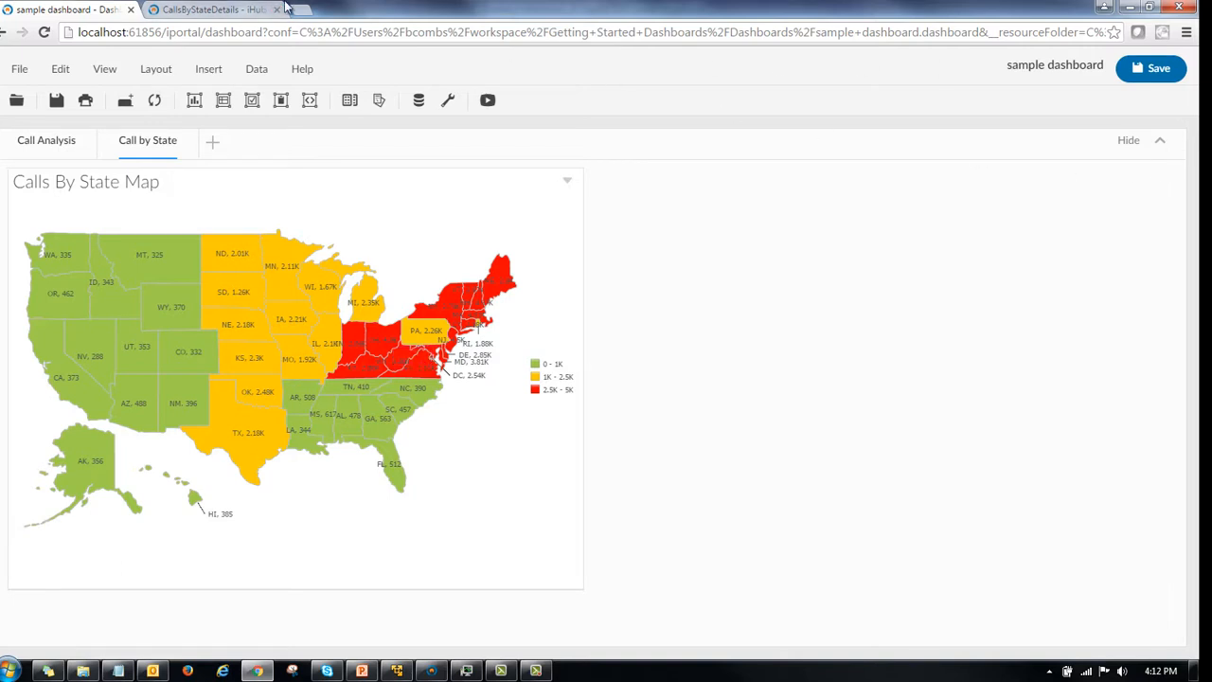
{"action": "left_click", "coordinate": [277, 10]}
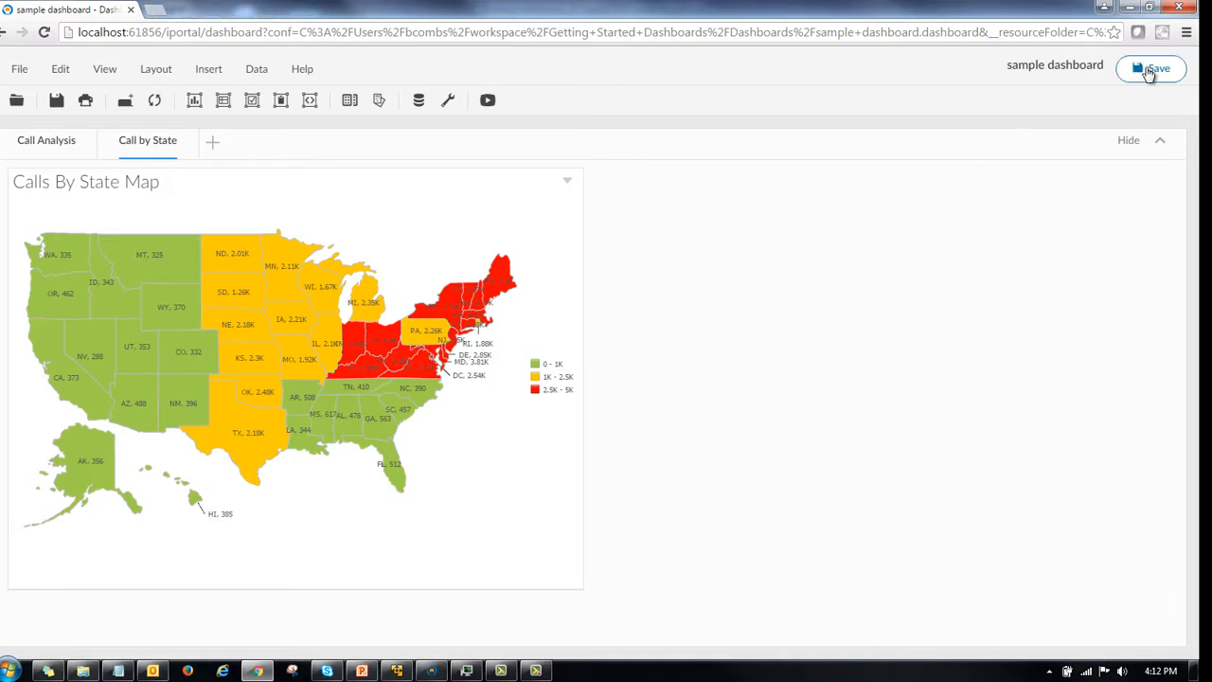
{"action": "left_click", "coordinate": [48, 139]}
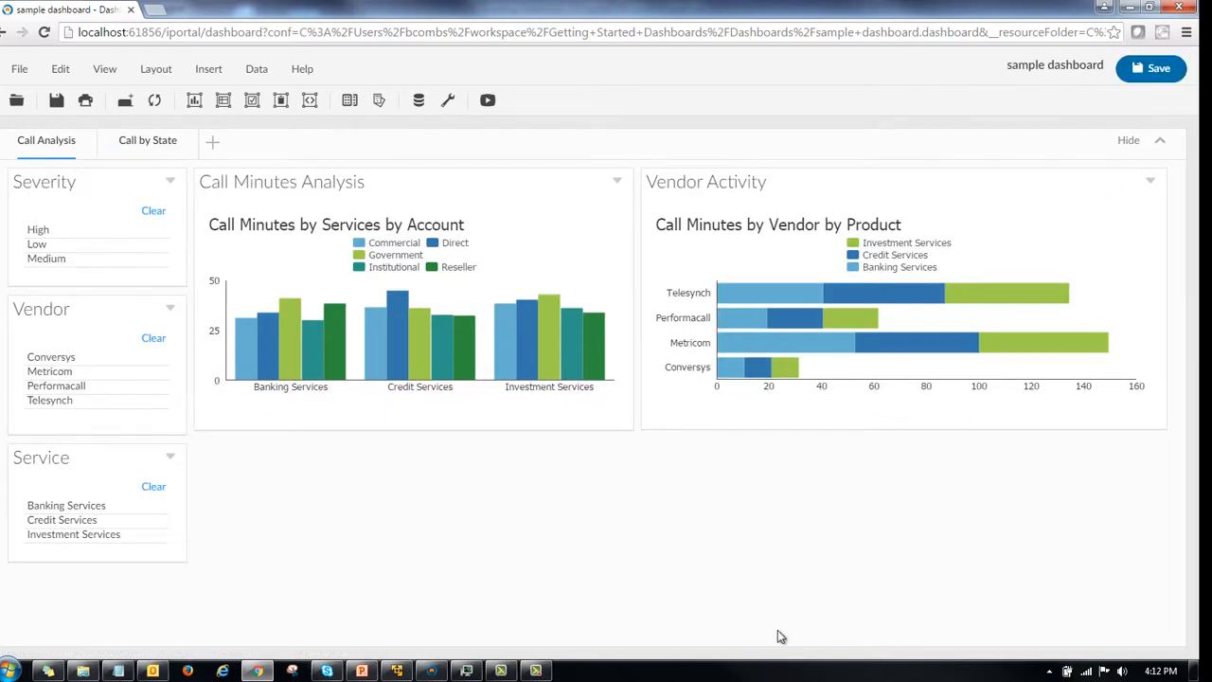
Step: Switch to OpenText Analytics Designer and bring up the Server Explorer view
{"action": "left_click", "coordinate": [431, 673]}
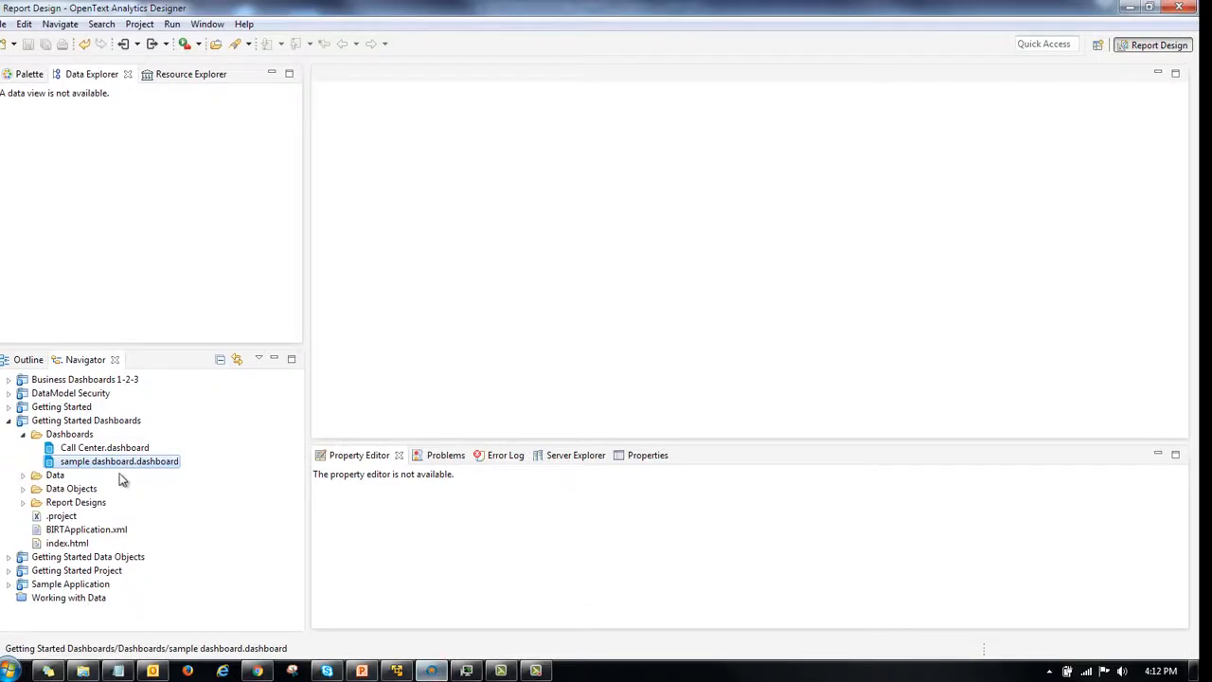
{"action": "left_click", "coordinate": [582, 458]}
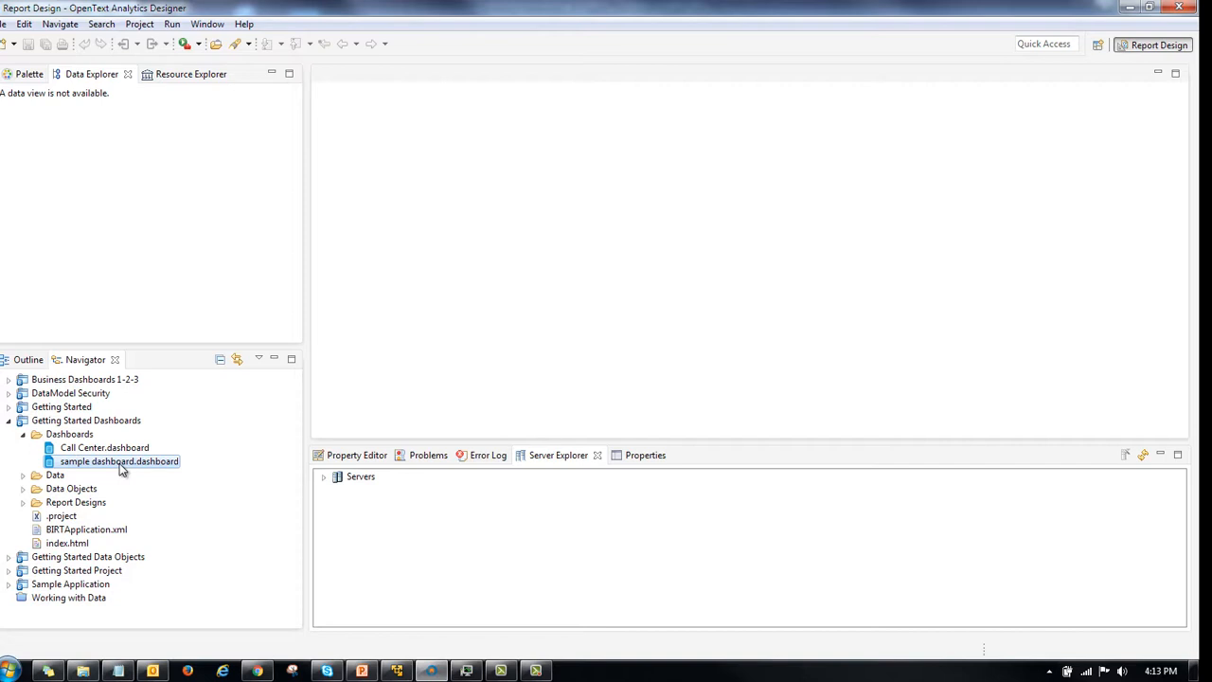
{"action": "key", "text": "alt+Tab"}
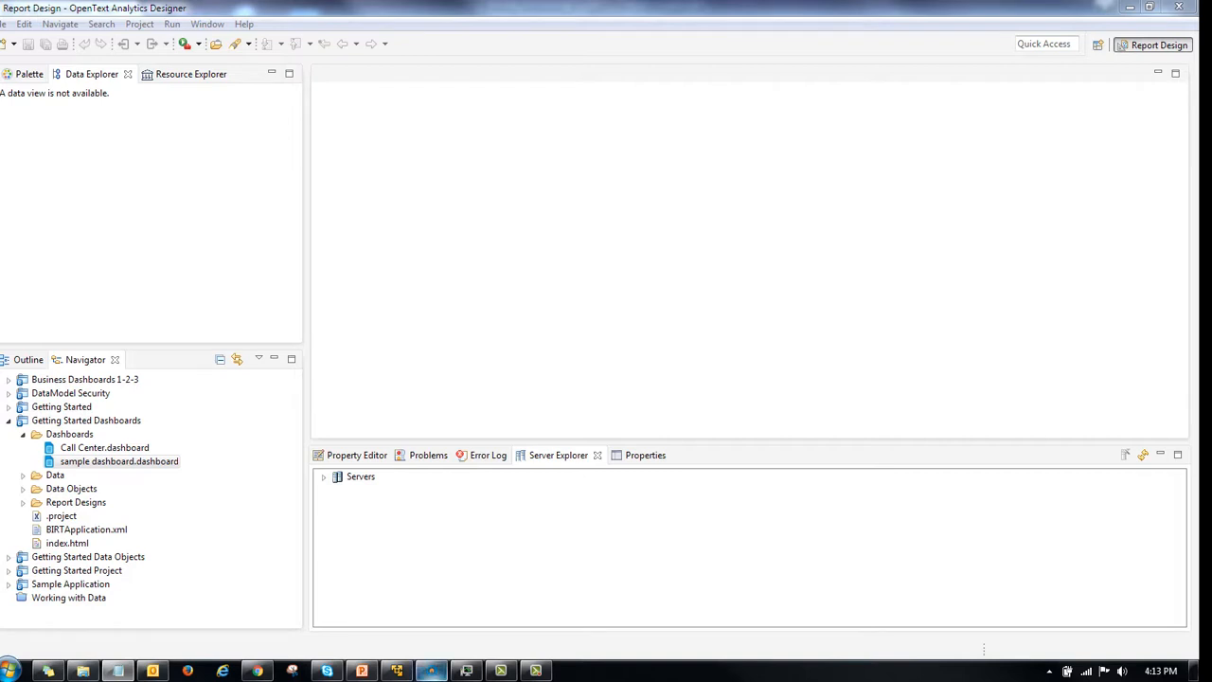
Step: Open a new Chrome window on the OpenText Information Hub and sign in as administrator
{"action": "right_click", "coordinate": [258, 670]}
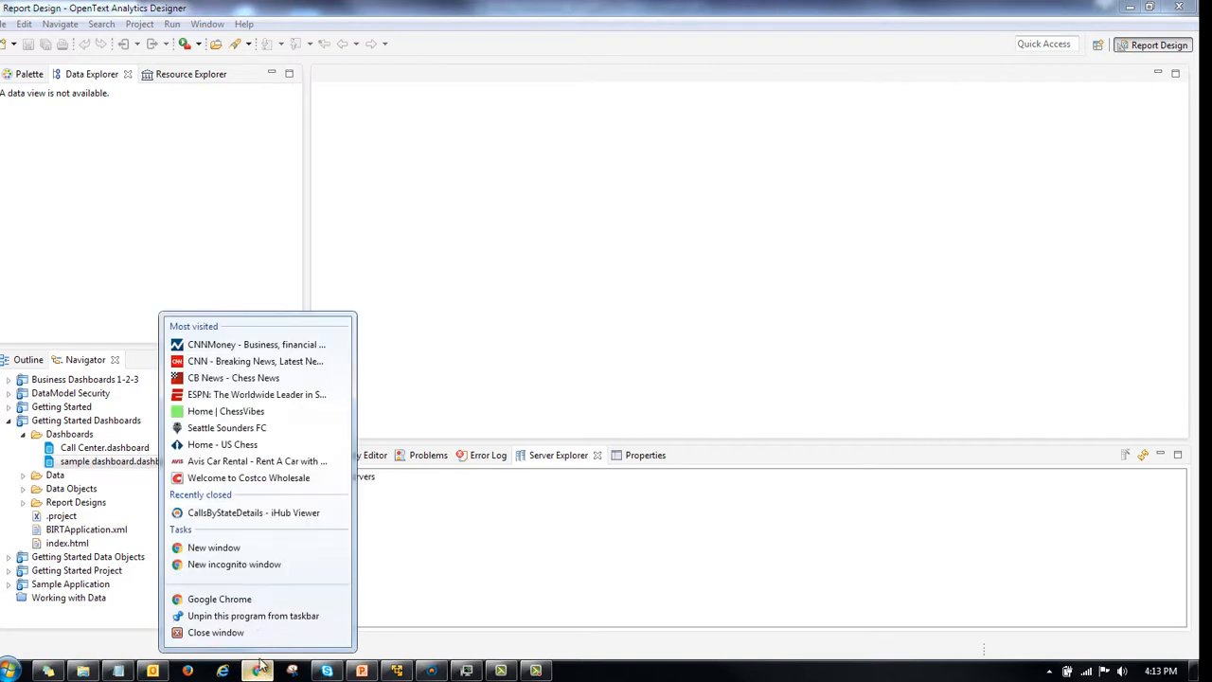
{"action": "left_click", "coordinate": [256, 600]}
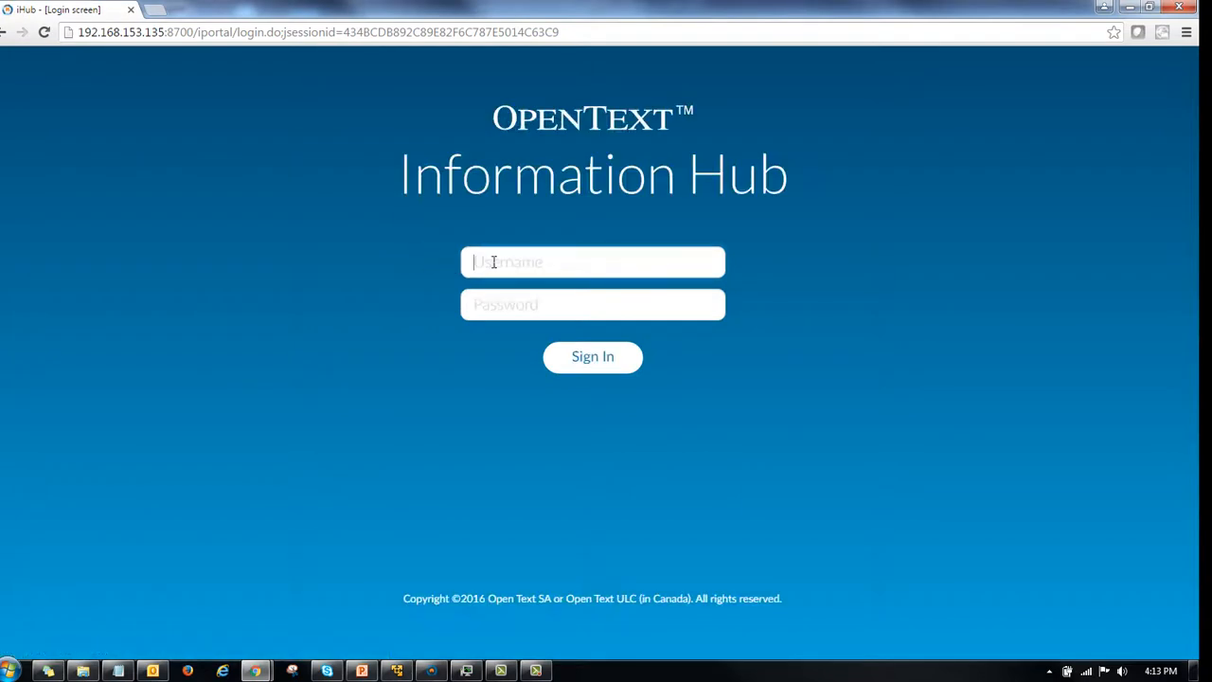
{"action": "type", "text": "administrator"}
{"action": "key", "text": "Return"}
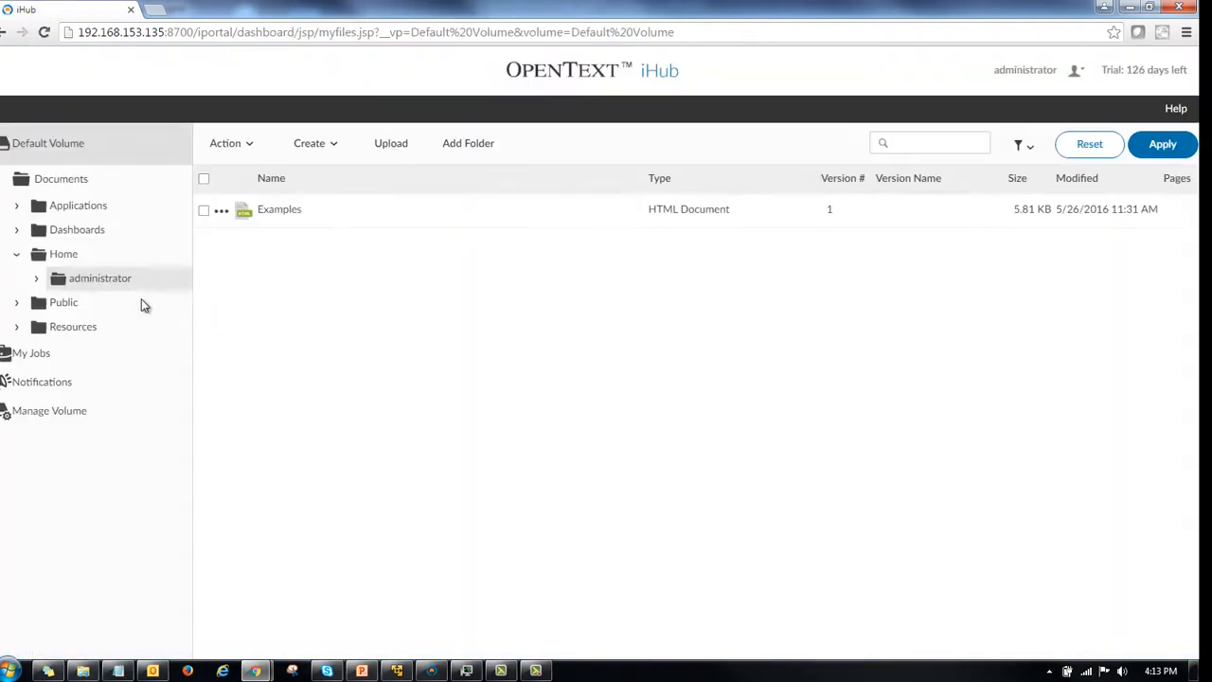
Step: Open the Call Center dashboard from the Applications > Getting Started Dashboards > Dashboards folder
{"action": "left_click", "coordinate": [17, 207]}
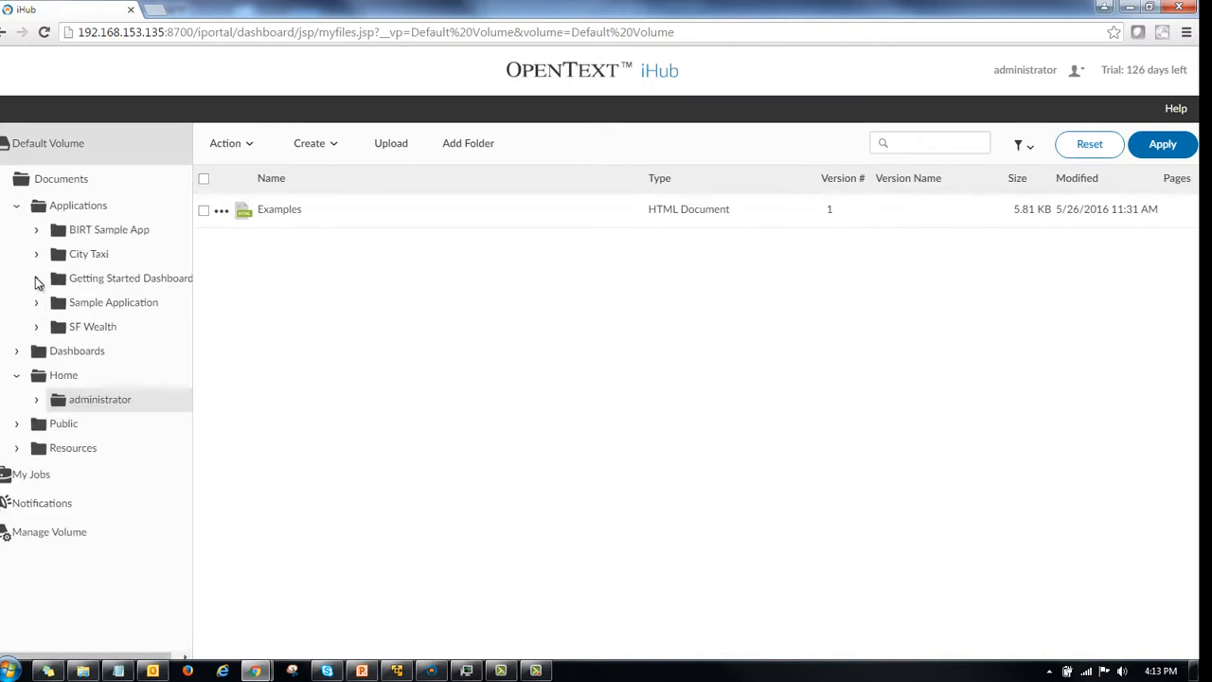
{"action": "left_click", "coordinate": [35, 279]}
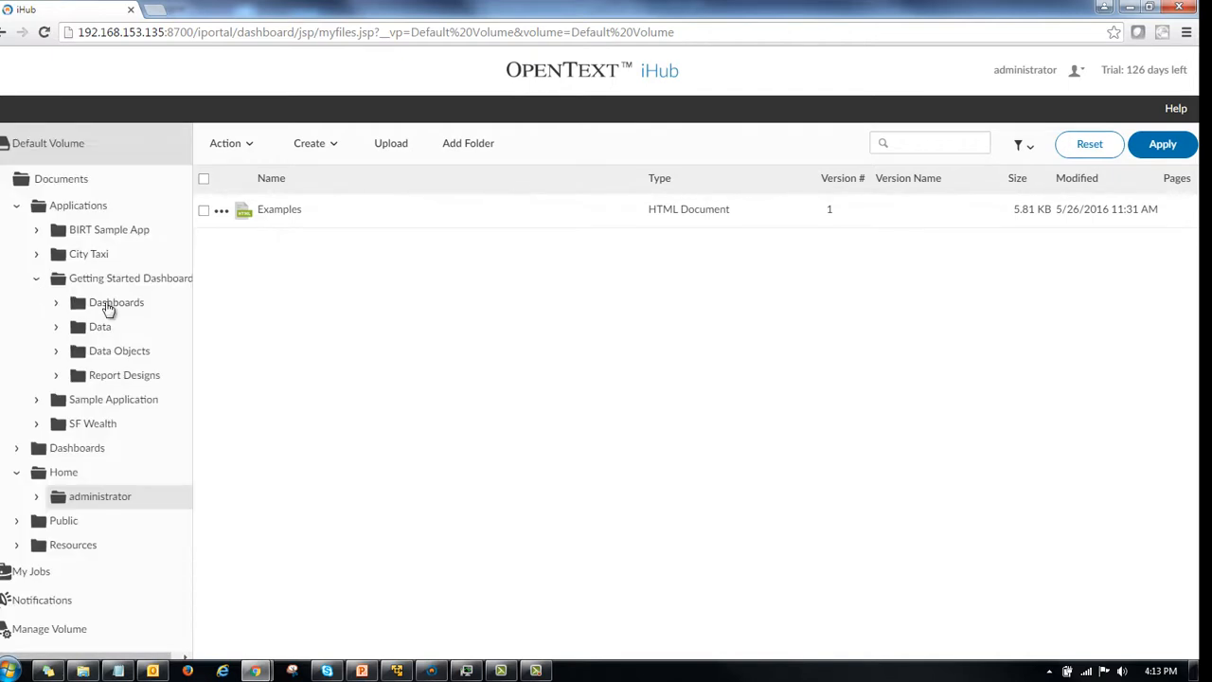
{"action": "left_click", "coordinate": [170, 305]}
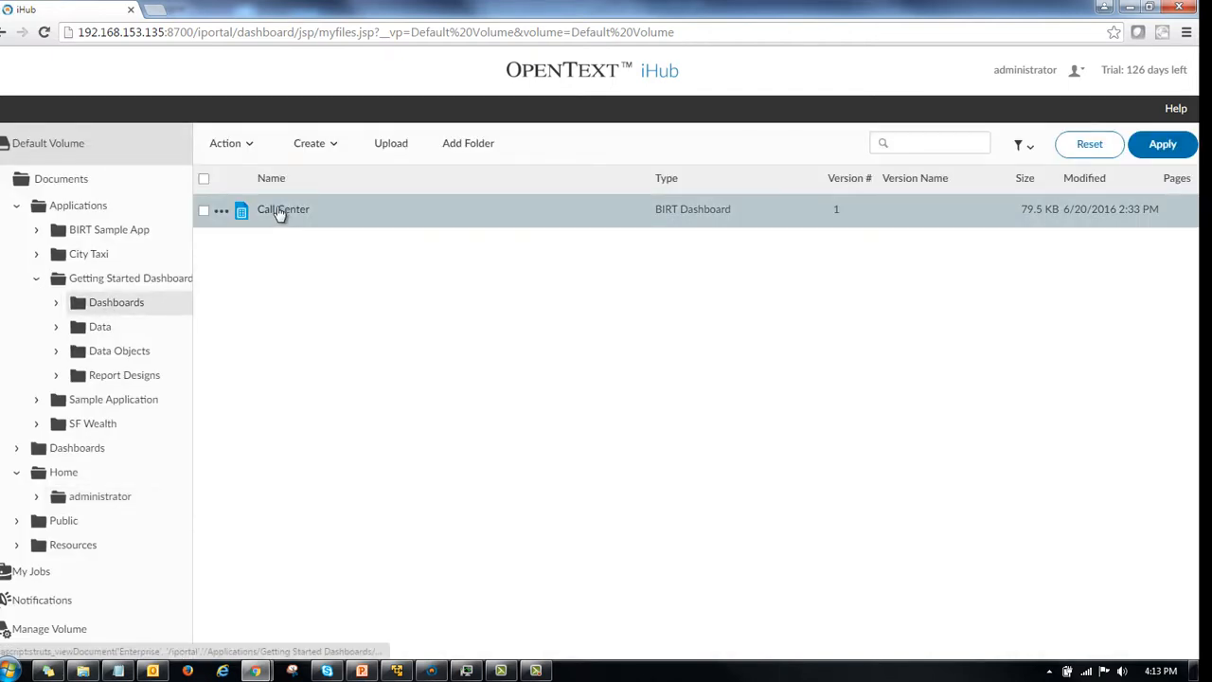
{"action": "left_click", "coordinate": [280, 210]}
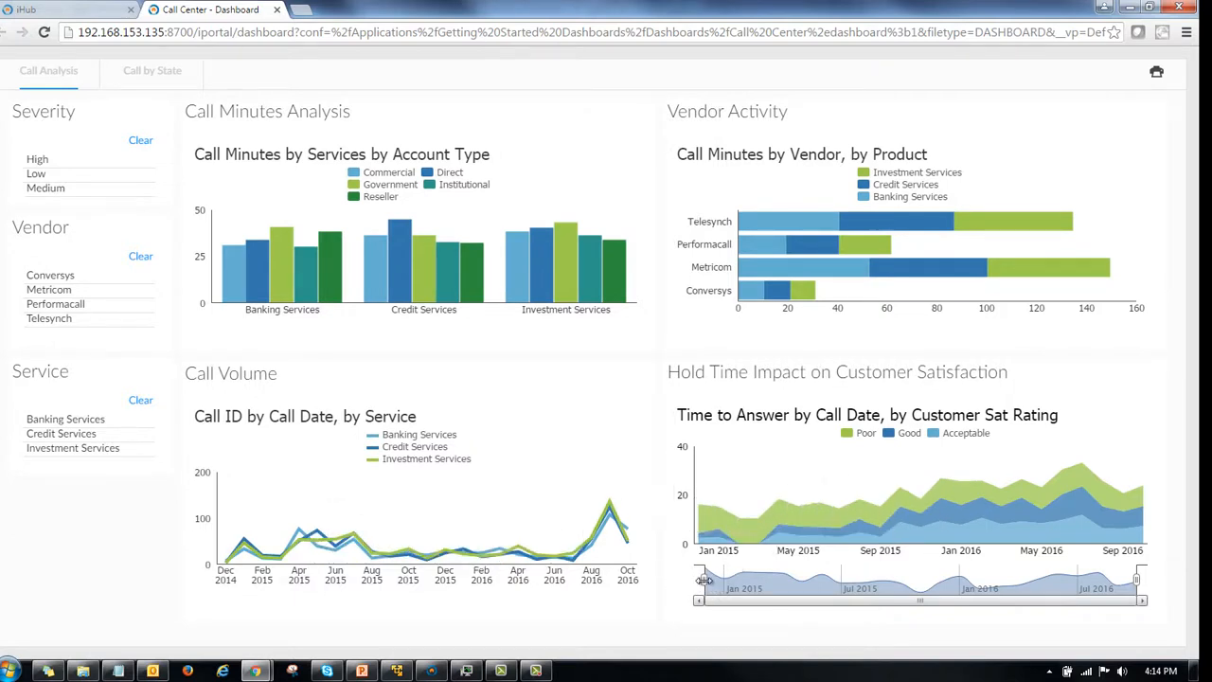
Step: Try the date range slider on the hold time chart, filter the charts to Banking Services, and clear that selection
{"action": "mouse_move", "coordinate": [703, 579]}
{"action": "left_mouse_down"}
{"action": "mouse_move", "coordinate": [803, 585]}
{"action": "mouse_move", "coordinate": [703, 584]}
{"action": "left_mouse_up"}
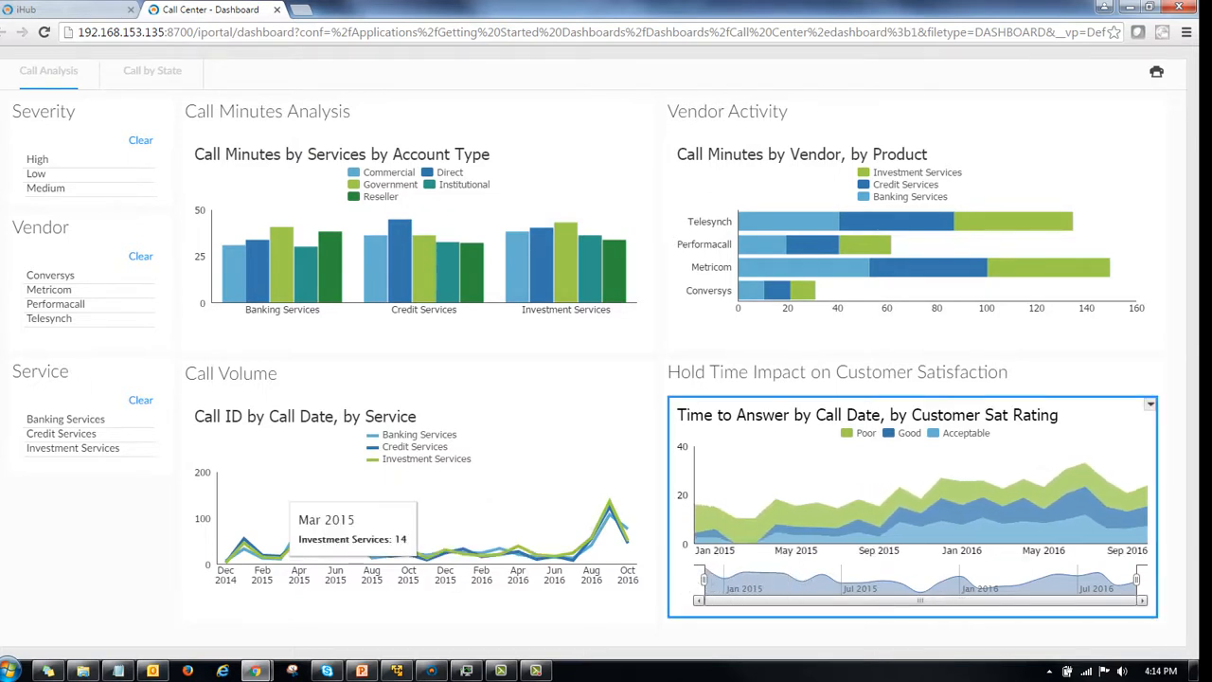
{"action": "left_click", "coordinate": [58, 419]}
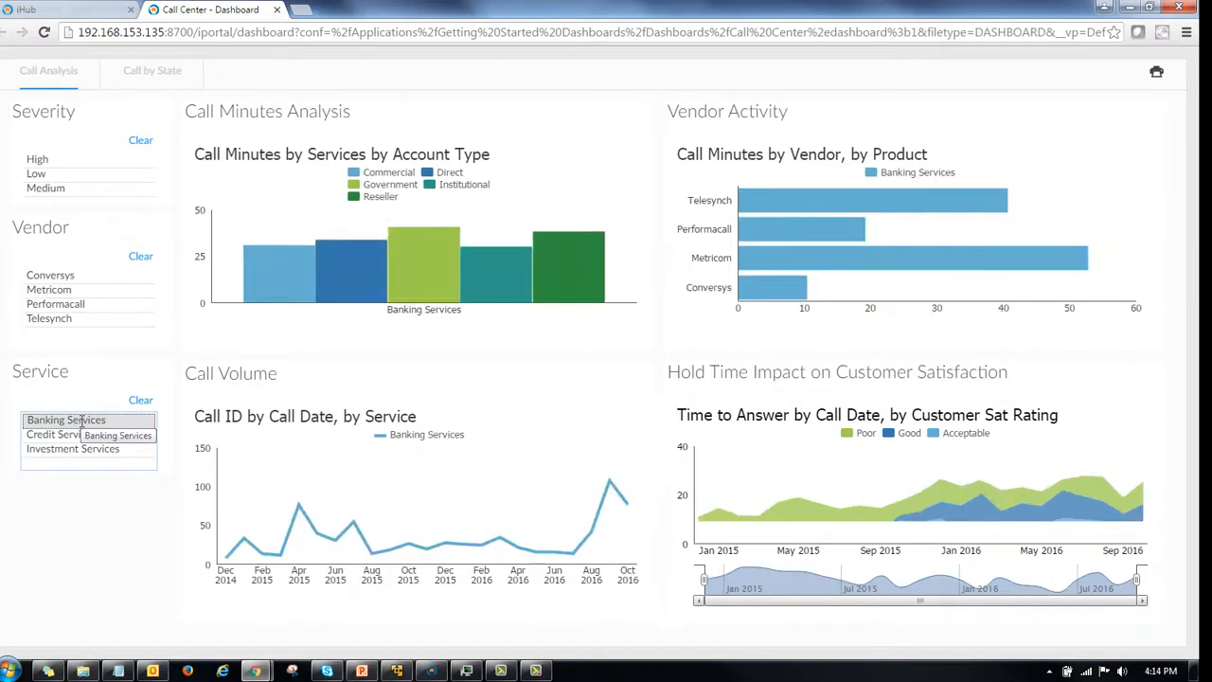
{"action": "left_click", "coordinate": [137, 402]}
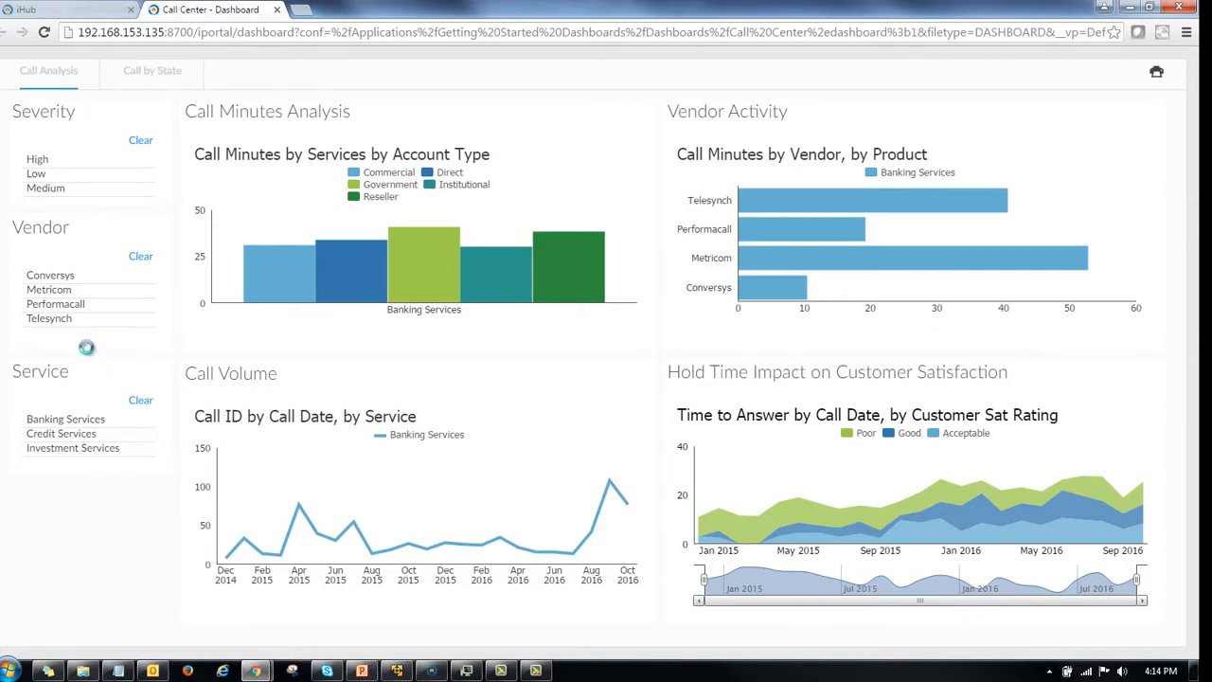
Step: Open the call details for Ohio from the Call by State map and enable interactivity on the report
{"action": "left_click", "coordinate": [151, 70]}
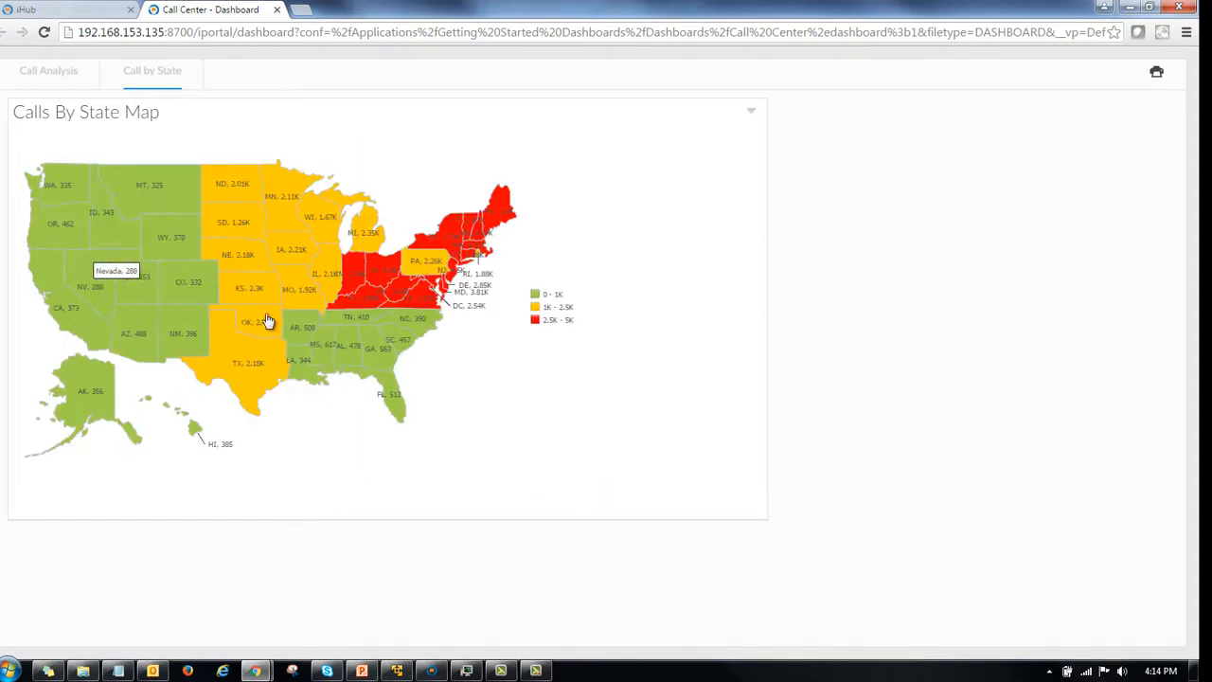
{"action": "left_click", "coordinate": [384, 276]}
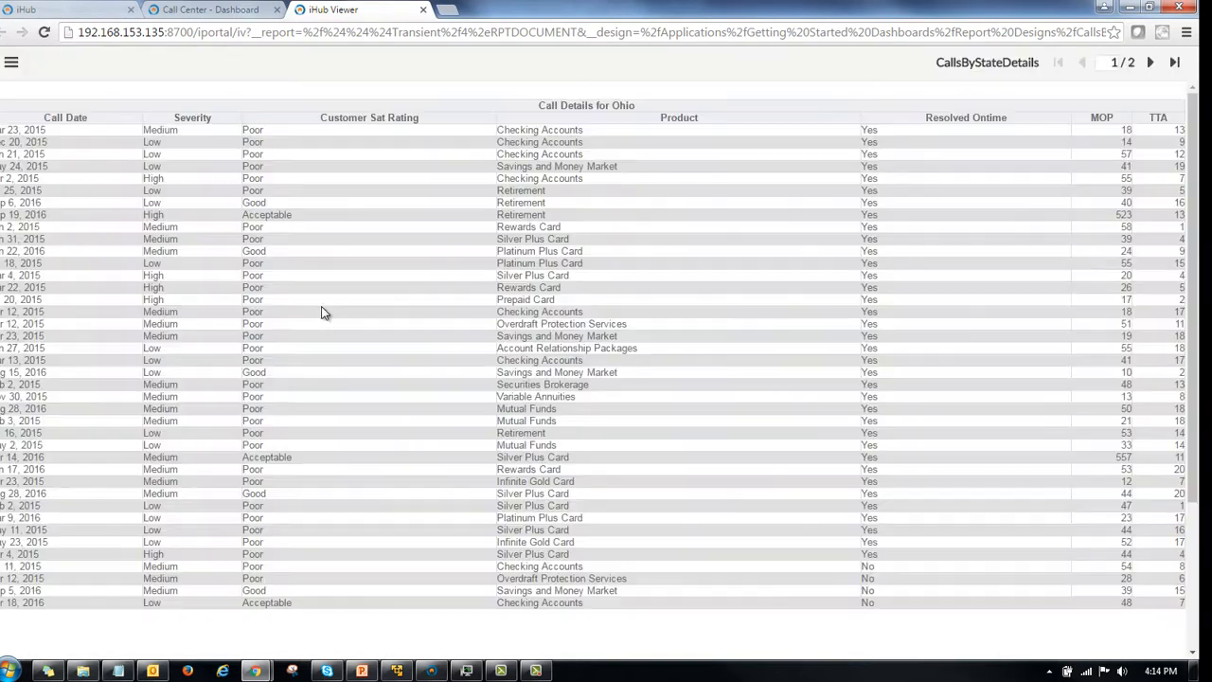
{"action": "left_click", "coordinate": [12, 63]}
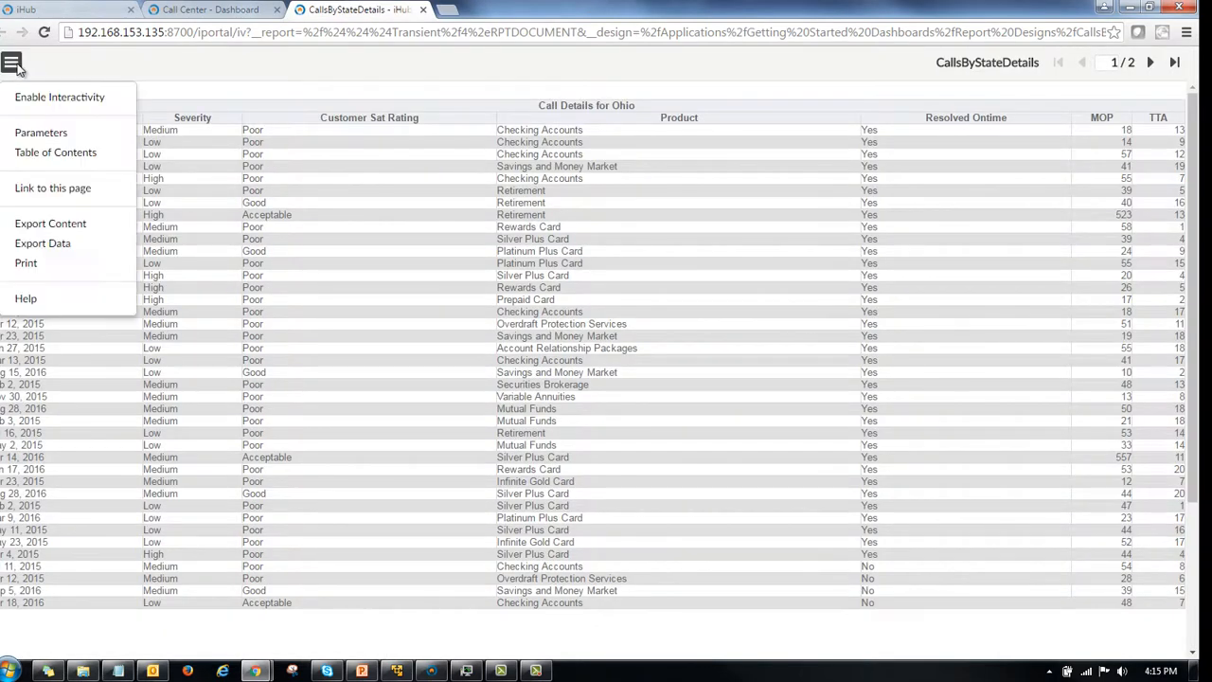
{"action": "left_click", "coordinate": [43, 100]}
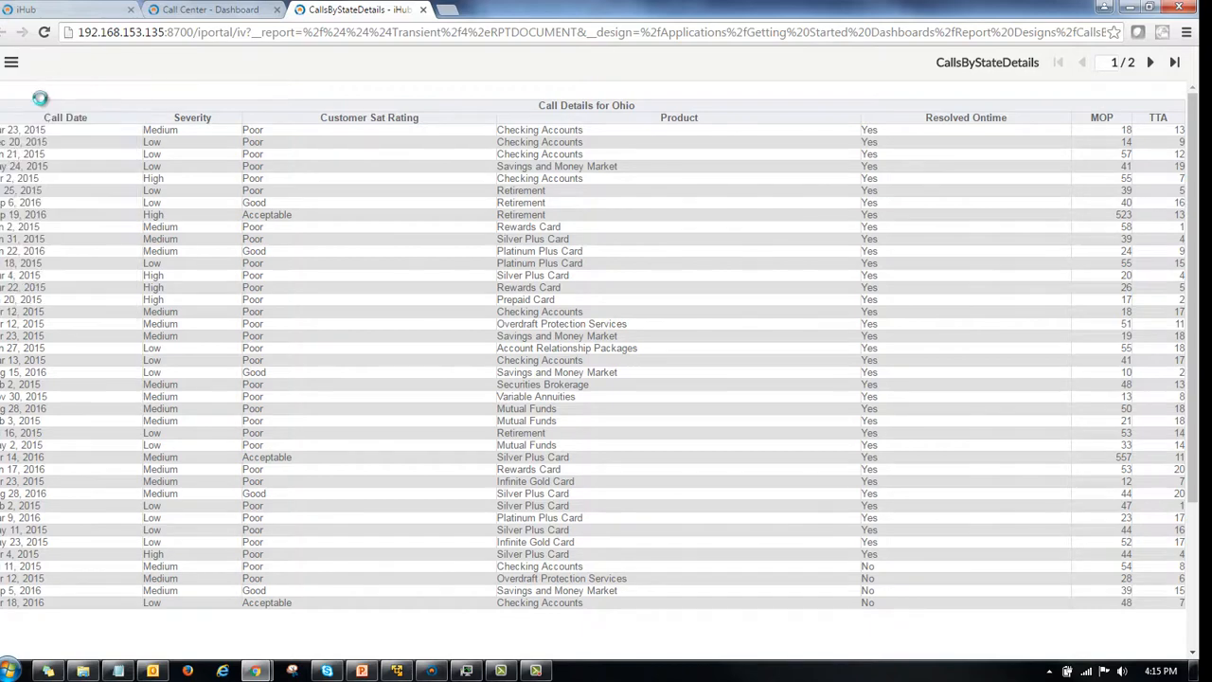
Step: Filter the report's Severity column to values Equal To High
{"action": "left_click", "coordinate": [182, 118]}
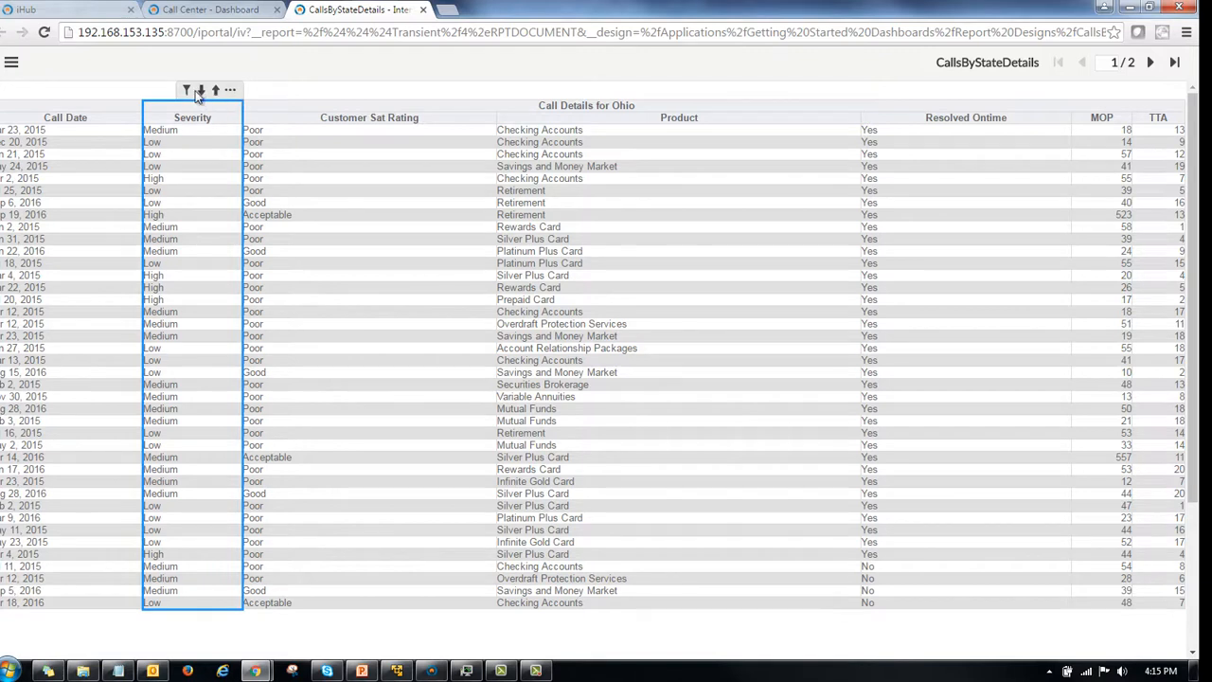
{"action": "left_click", "coordinate": [187, 90]}
{"action": "left_click", "coordinate": [181, 90]}
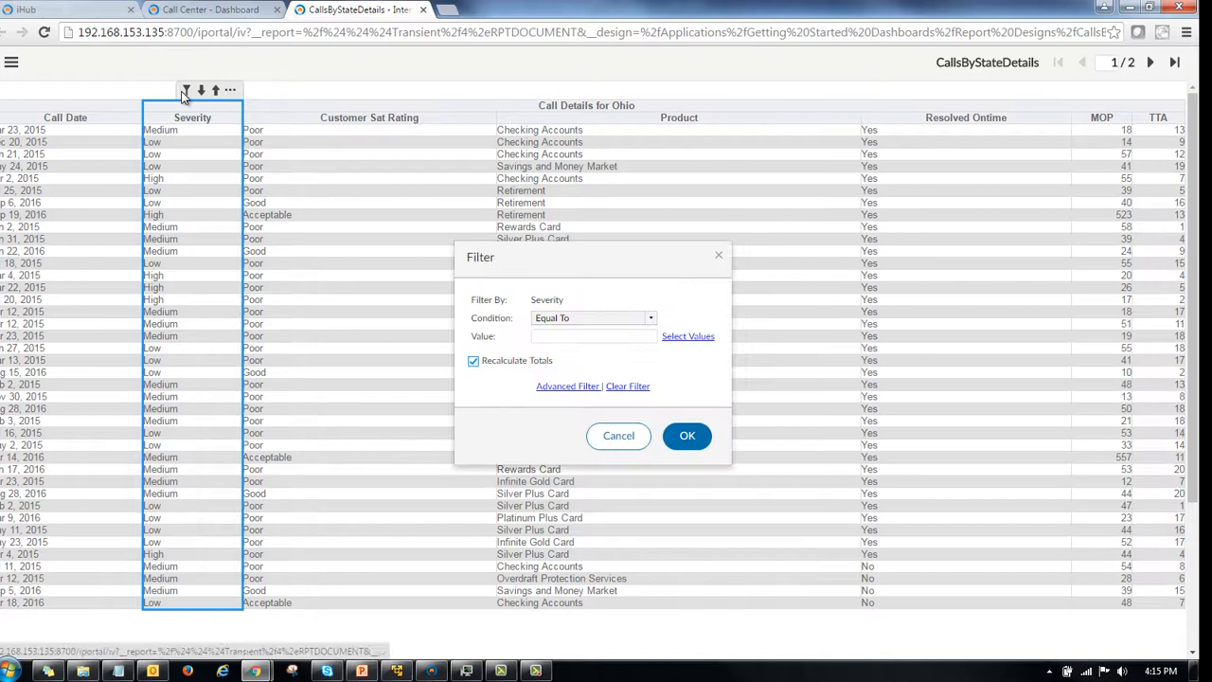
{"action": "left_click", "coordinate": [688, 338]}
{"action": "left_click", "coordinate": [674, 354]}
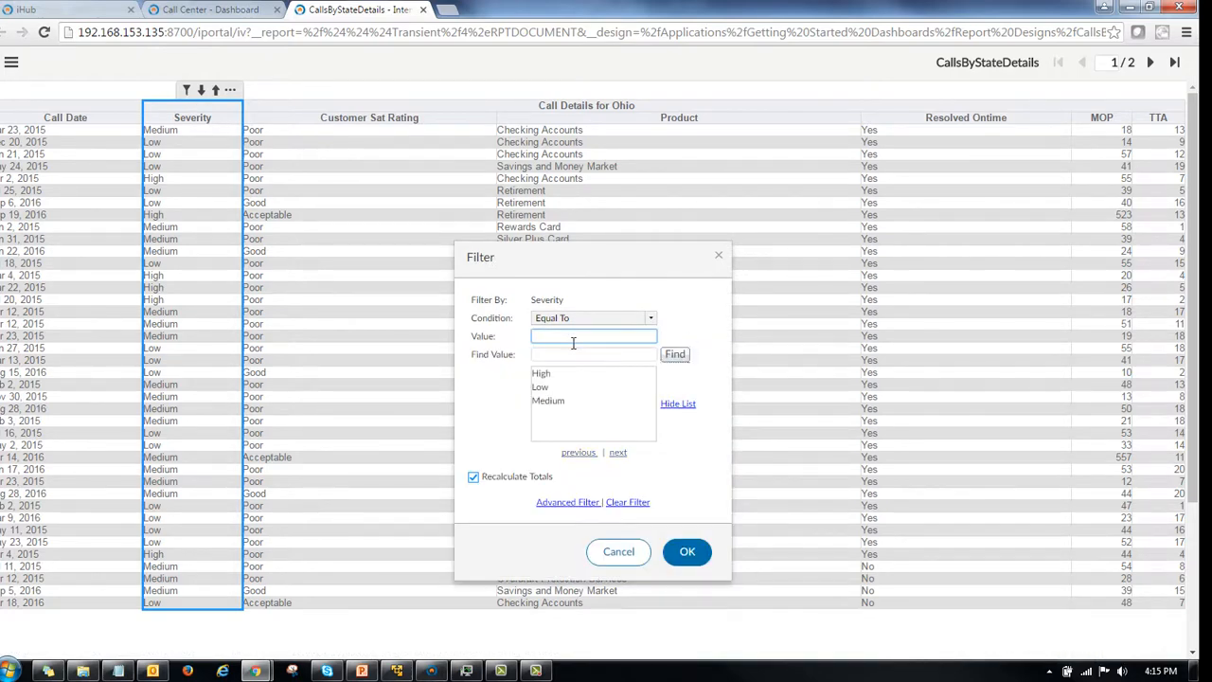
{"action": "left_click", "coordinate": [565, 376]}
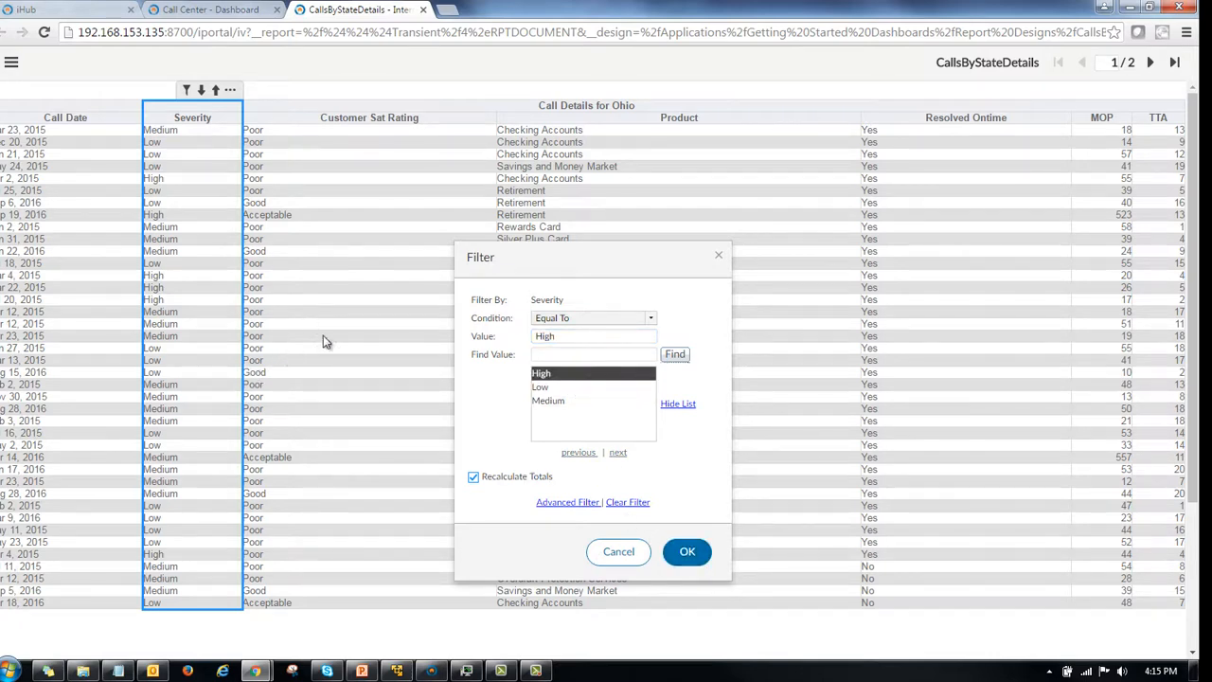
{"action": "left_click", "coordinate": [684, 551]}
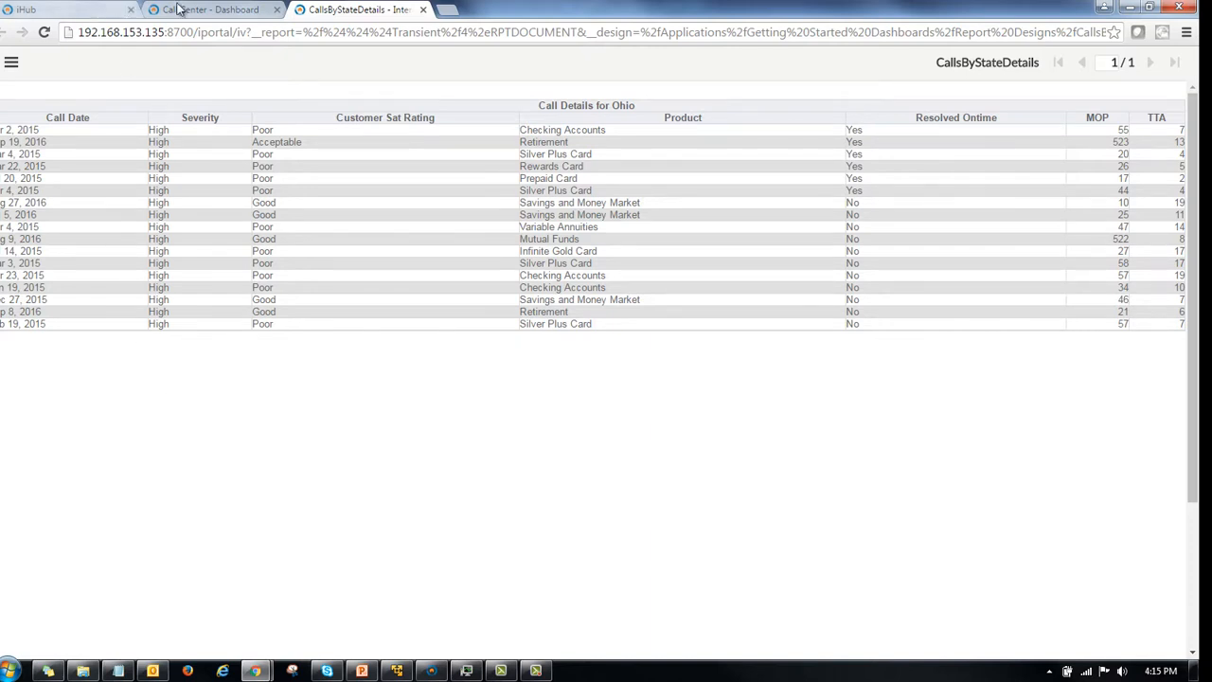
Step: Return to the Call Center dashboard and show its Call Analysis charts again
{"action": "left_click", "coordinate": [213, 11]}
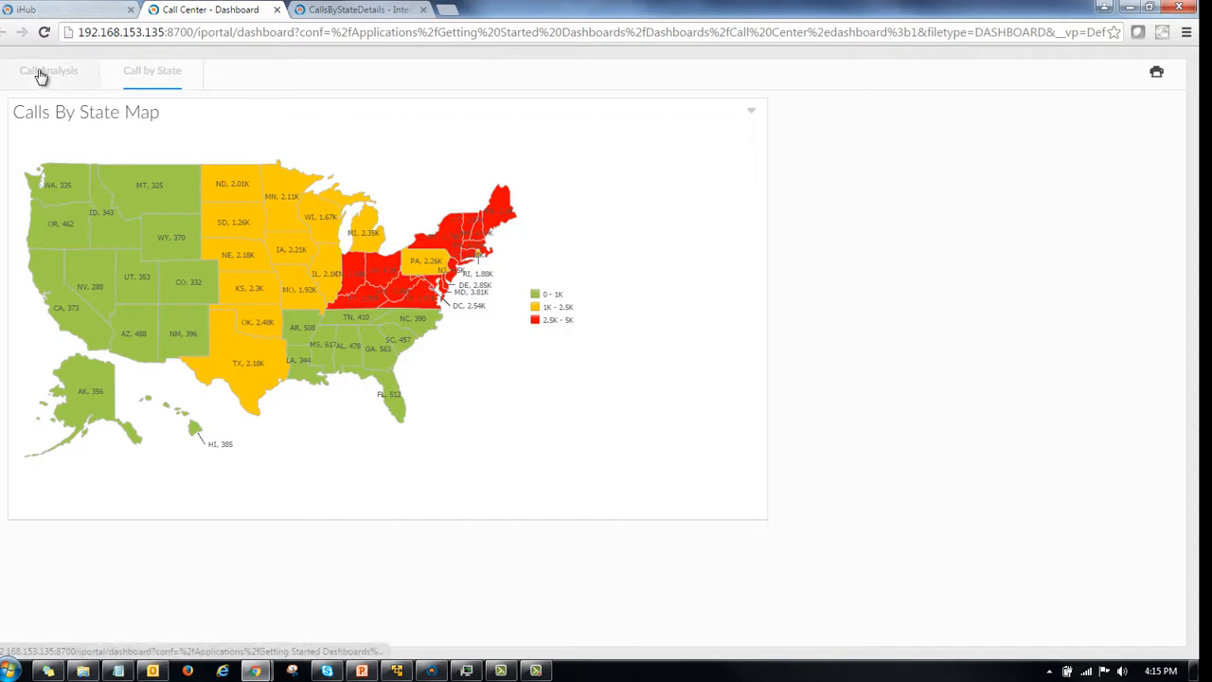
{"action": "left_click", "coordinate": [43, 74]}
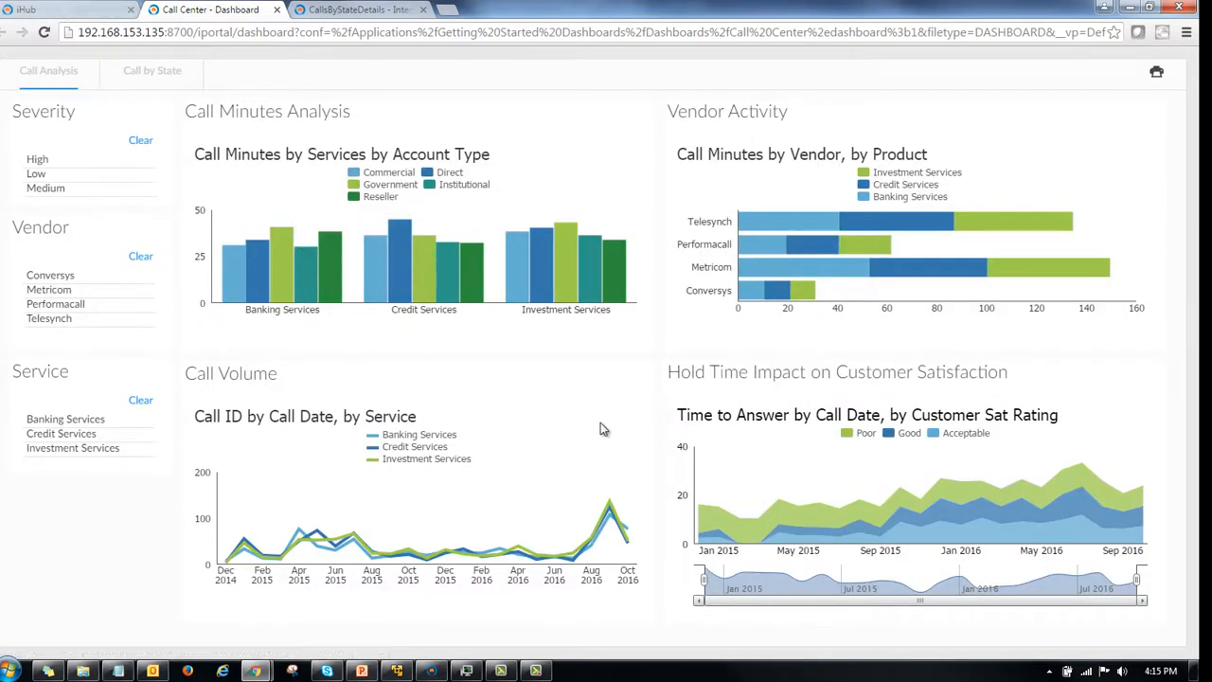